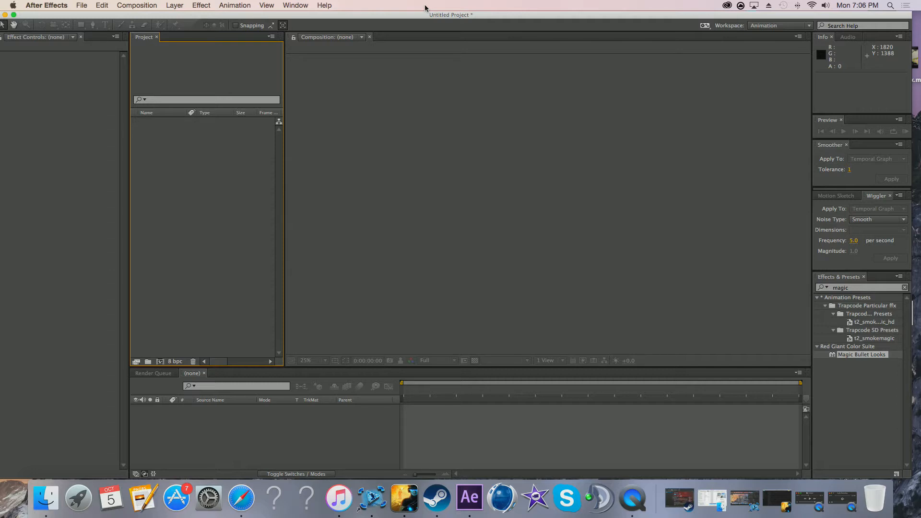
Step: Import the video file "- Clip 34.m4v" from the Movies folder into the project
{"action": "left_click", "coordinate": [719, 499]}
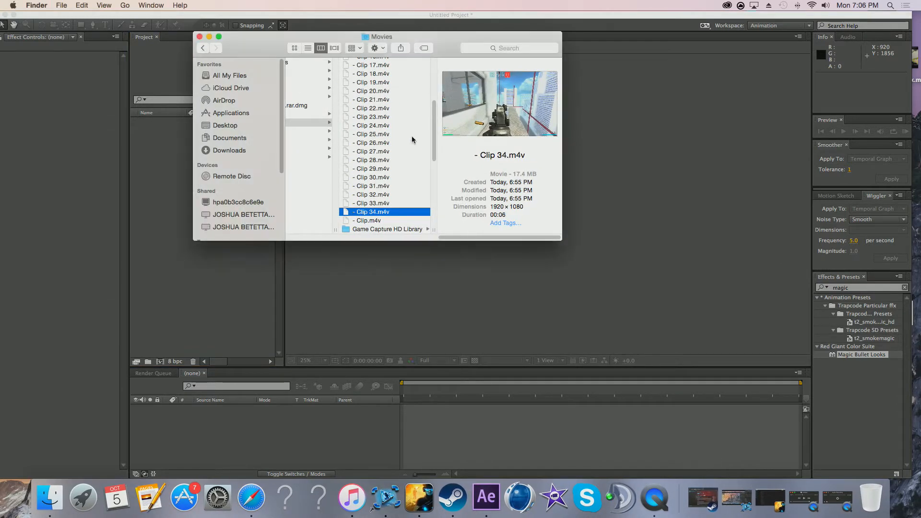
{"action": "left_click", "coordinate": [388, 203]}
{"action": "left_click", "coordinate": [389, 212]}
{"action": "left_click", "coordinate": [377, 204]}
{"action": "left_click", "coordinate": [380, 211]}
{"action": "left_click", "coordinate": [380, 212]}
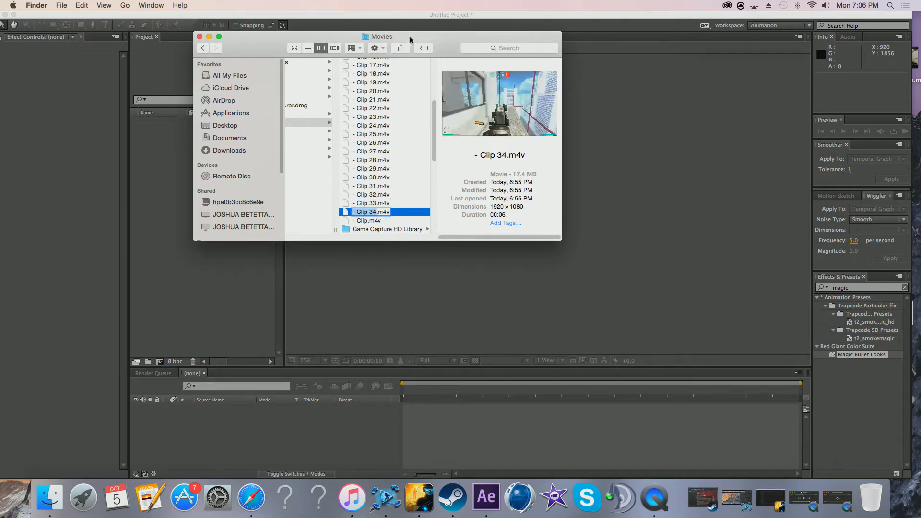
{"action": "left_click_drag", "start_coordinate": [411, 40], "coordinate": [496, 40]}
{"action": "left_click_drag", "start_coordinate": [395, 206], "coordinate": [229, 172]}
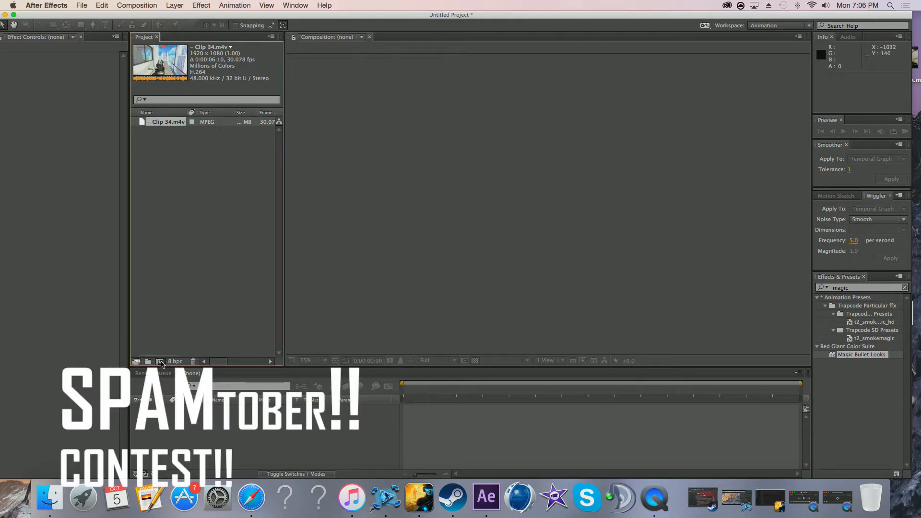
Step: Create a composition from the imported clip and nest that composition inside a second new composition
{"action": "left_click", "coordinate": [161, 363]}
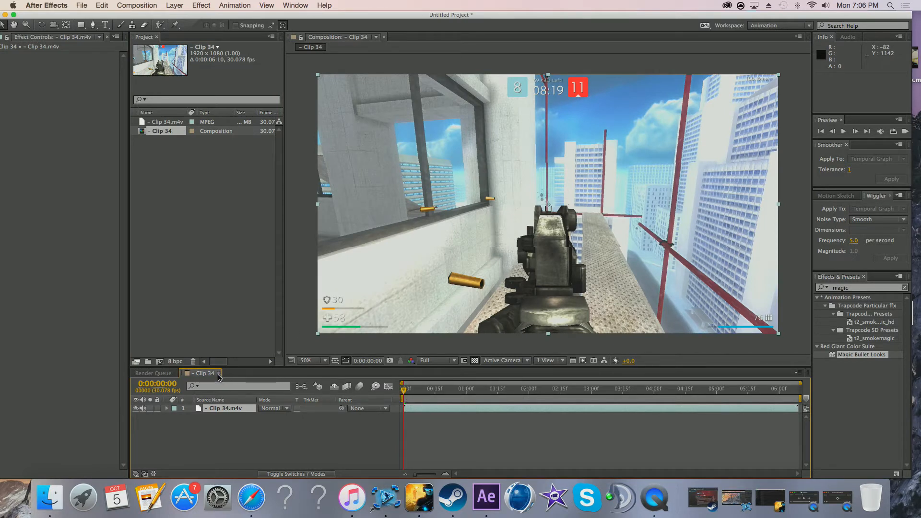
{"action": "left_click", "coordinate": [219, 373]}
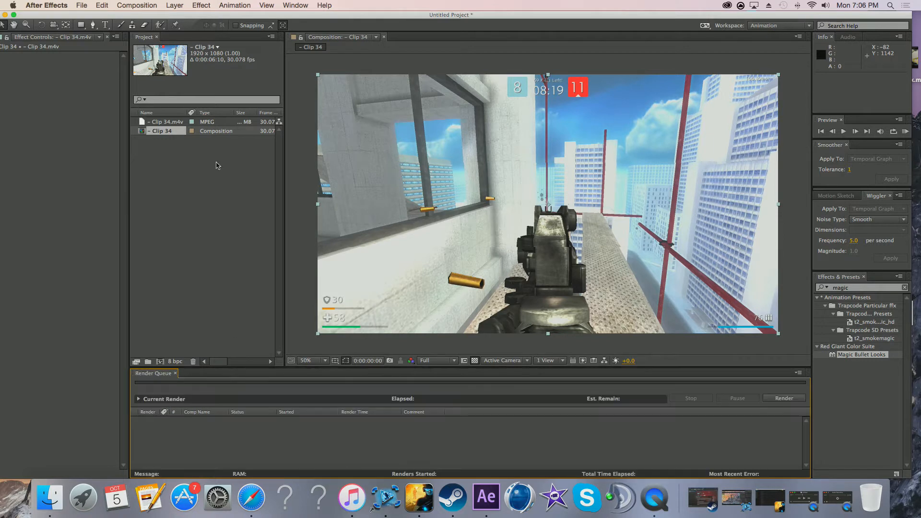
{"action": "left_click", "coordinate": [176, 137]}
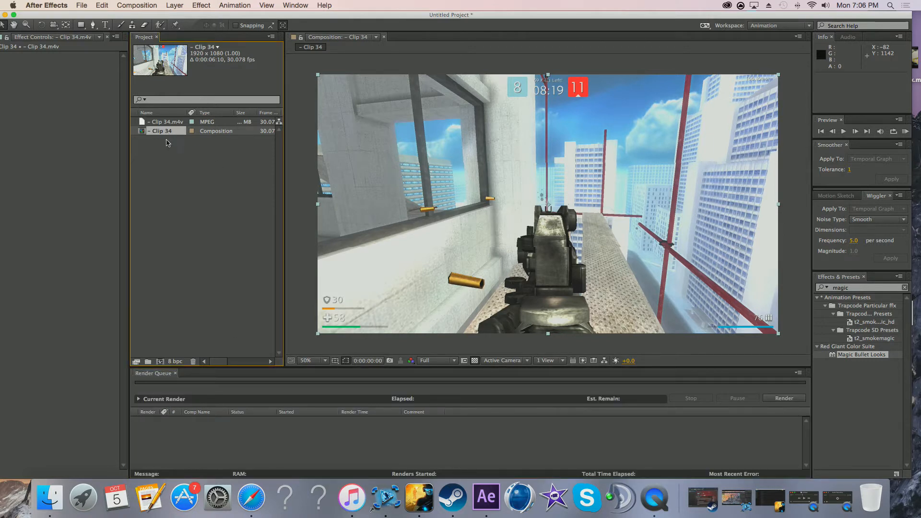
{"action": "key", "text": "Up"}
{"action": "left_click", "coordinate": [172, 133]}
{"action": "left_click_drag", "start_coordinate": [161, 363], "coordinate": [160, 362]}
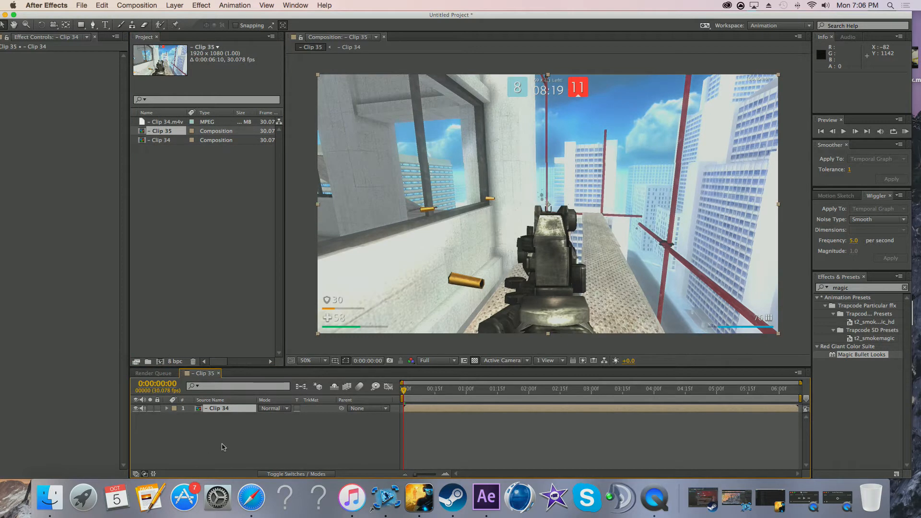
{"action": "mouse_move", "coordinate": [404, 390]}
{"action": "left_mouse_down"}
{"action": "mouse_move", "coordinate": [752, 410]}
{"action": "mouse_move", "coordinate": [408, 377]}
{"action": "mouse_move", "coordinate": [521, 388]}
{"action": "mouse_move", "coordinate": [403, 392]}
{"action": "left_mouse_up"}
{"action": "left_click", "coordinate": [303, 237]}
{"action": "scroll", "coordinate": [347, 232], "scroll_direction": "down", "scroll_amount": 3}
{"action": "scroll", "coordinate": [346, 233], "scroll_direction": "up", "scroll_amount": 4}
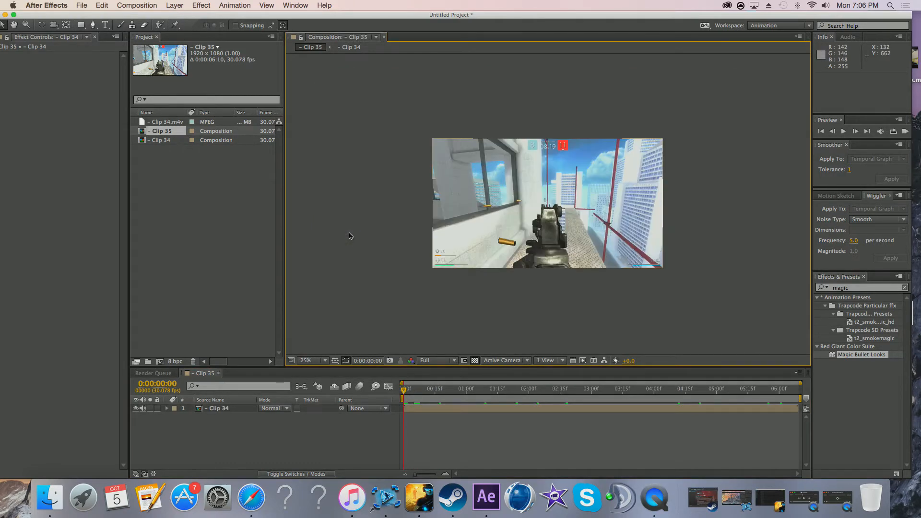
{"action": "scroll", "coordinate": [347, 232], "scroll_direction": "down", "scroll_amount": 3}
{"action": "scroll", "coordinate": [347, 235], "scroll_direction": "down", "scroll_amount": 1}
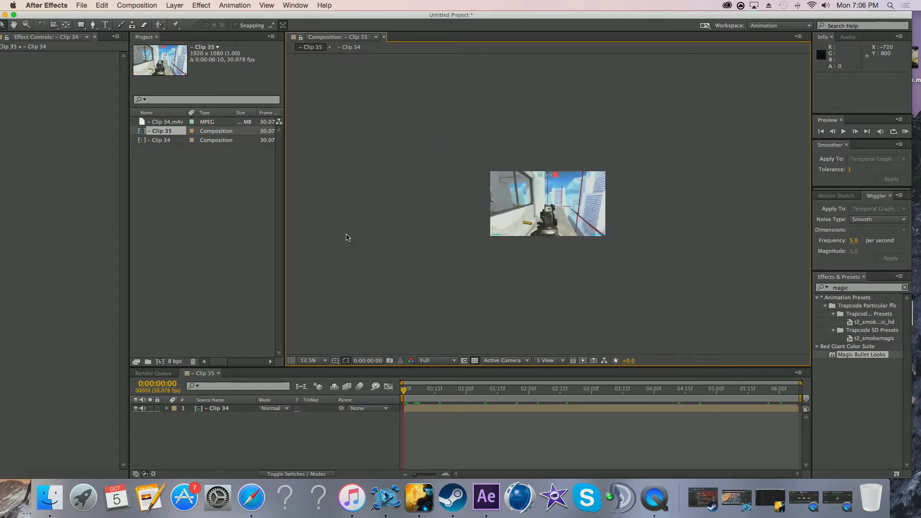
{"action": "scroll", "coordinate": [347, 237], "scroll_direction": "up", "scroll_amount": 3}
{"action": "scroll", "coordinate": [347, 236], "scroll_direction": "down", "scroll_amount": 2}
Step: Add an adjustment layer above the nested Clip 34 layer
{"action": "left_click", "coordinate": [237, 409]}
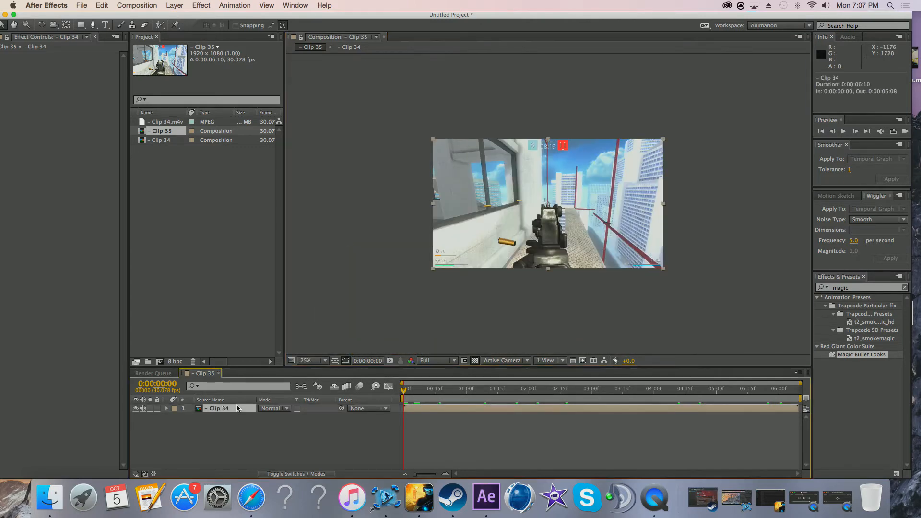
{"action": "left_click", "coordinate": [179, 7]}
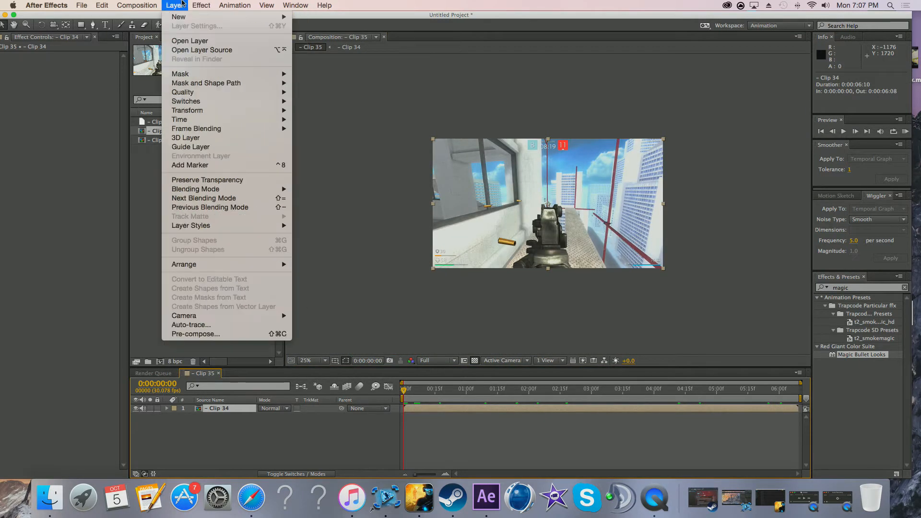
{"action": "mouse_move", "coordinate": [213, 19]}
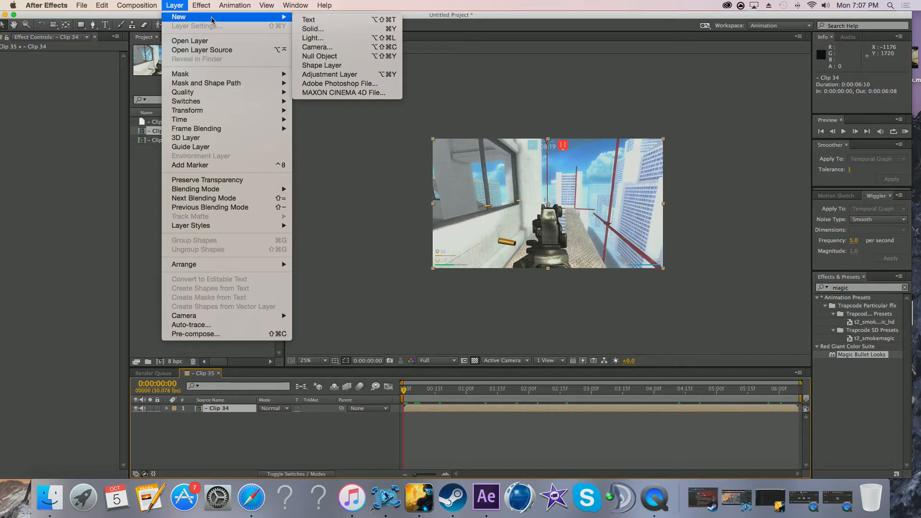
{"action": "left_click", "coordinate": [326, 76]}
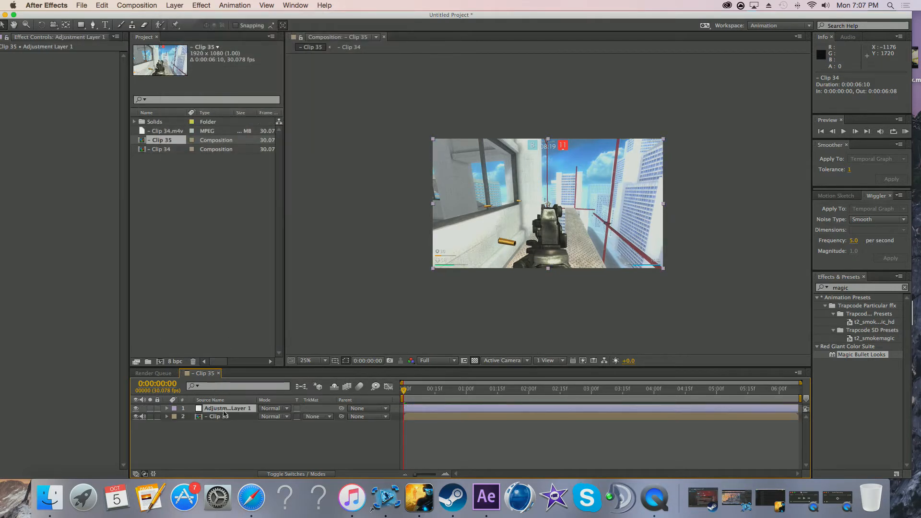
{"action": "left_click_drag", "start_coordinate": [251, 15], "coordinate": [255, 16]}
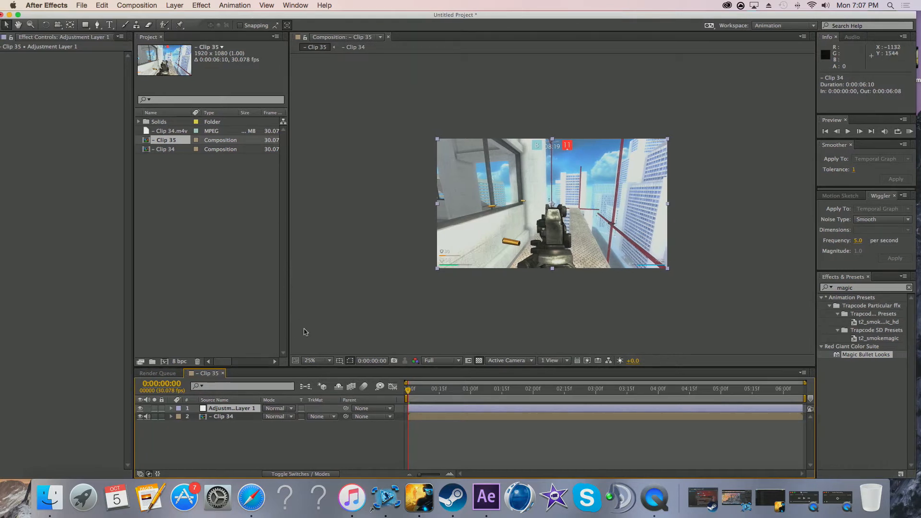
{"action": "left_click", "coordinate": [252, 417]}
{"action": "left_click", "coordinate": [249, 409]}
{"action": "left_click", "coordinate": [243, 418]}
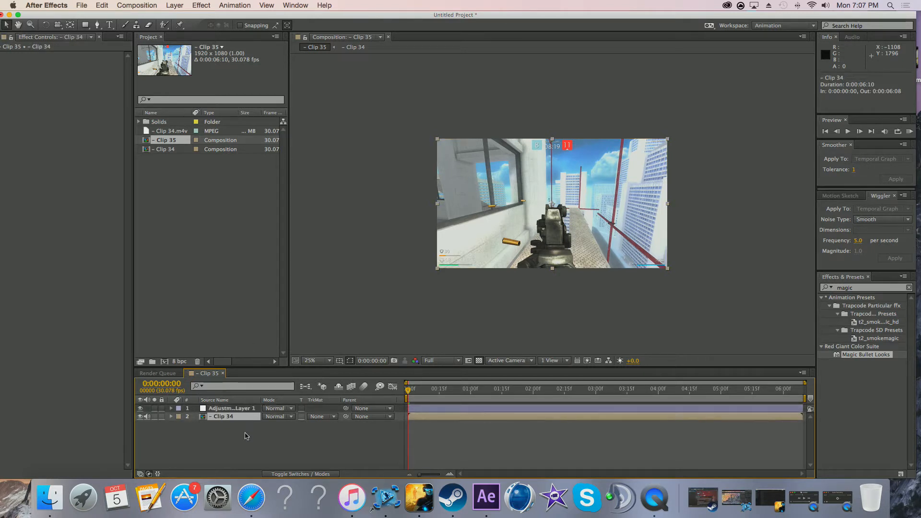
{"action": "left_click", "coordinate": [248, 410]}
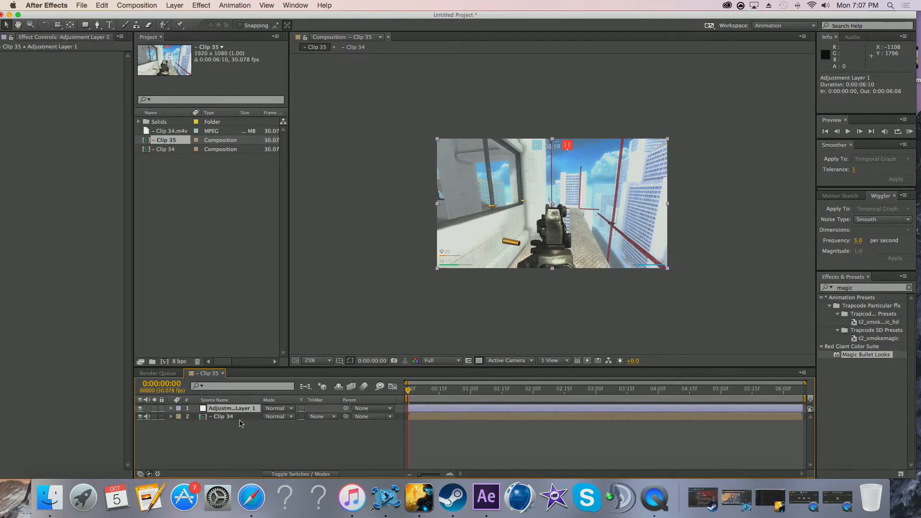
{"action": "left_click", "coordinate": [244, 418]}
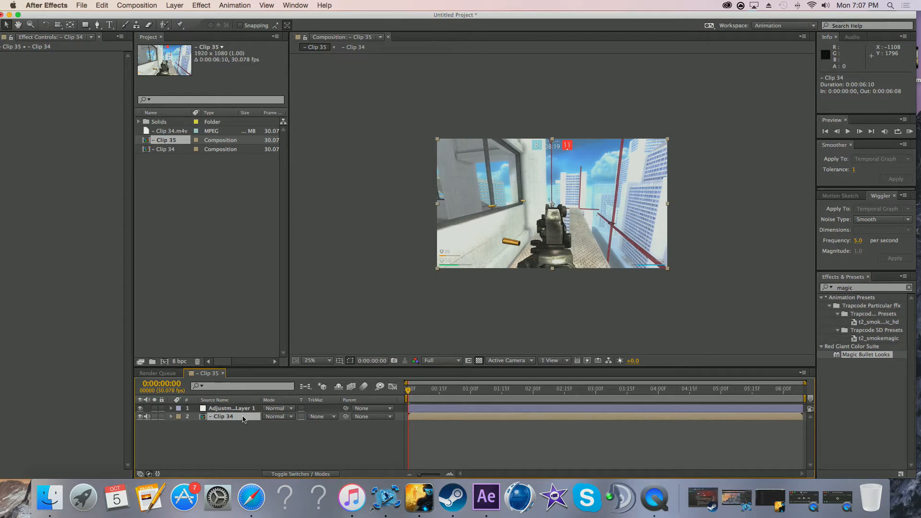
{"action": "left_click", "coordinate": [244, 411]}
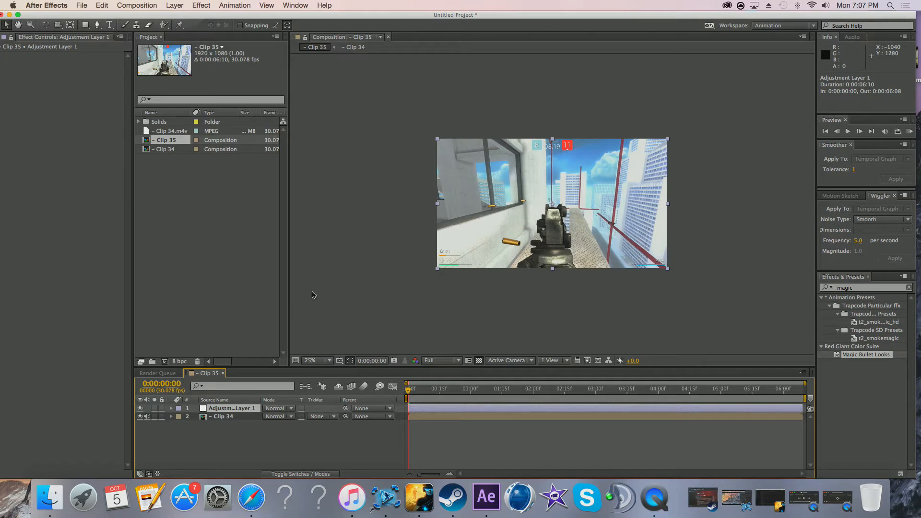
Step: Clear the "magic" search term from the effects and presets list
{"action": "left_click", "coordinate": [863, 288]}
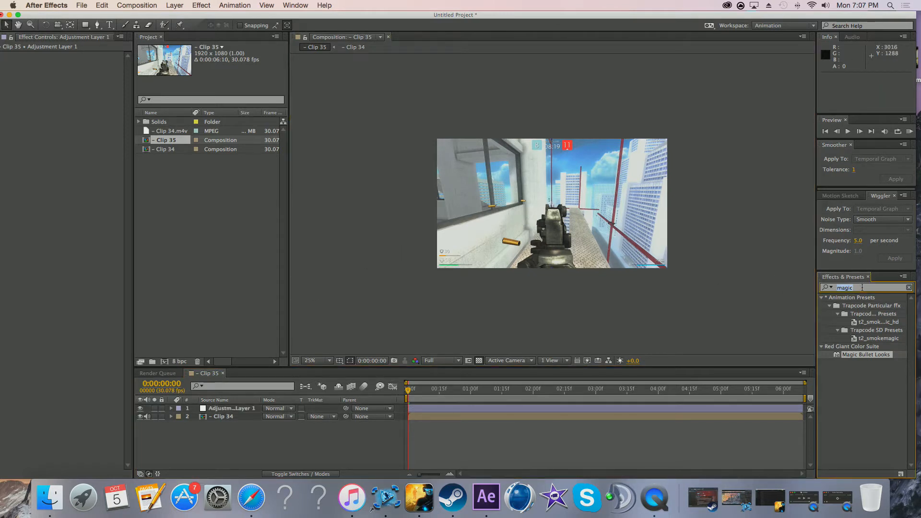
{"action": "key", "text": "BackSpace"}
{"action": "left_click", "coordinate": [682, 178]}
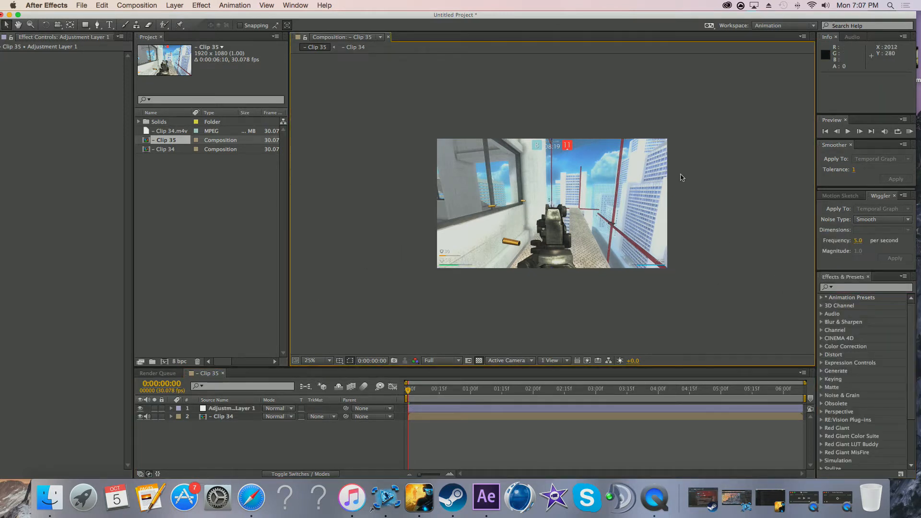
Step: Add a black 1920 x 1080 solid layer and reshape it into a letterbox bar across the frame's upper edge
{"action": "left_click", "coordinate": [254, 411]}
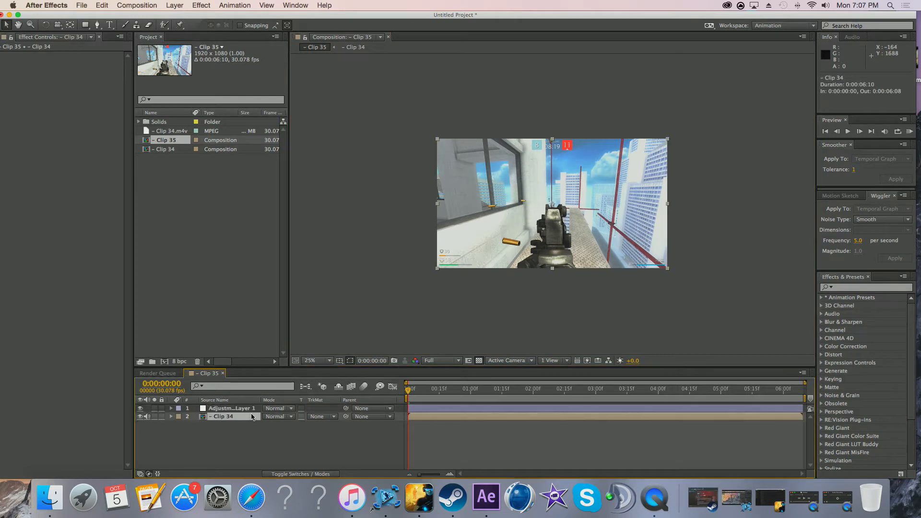
{"action": "left_click", "coordinate": [175, 5]}
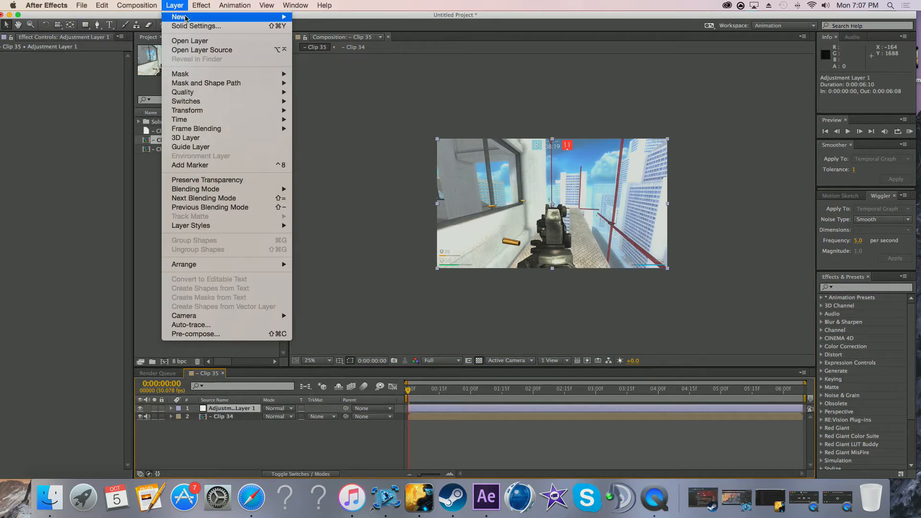
{"action": "mouse_move", "coordinate": [262, 19]}
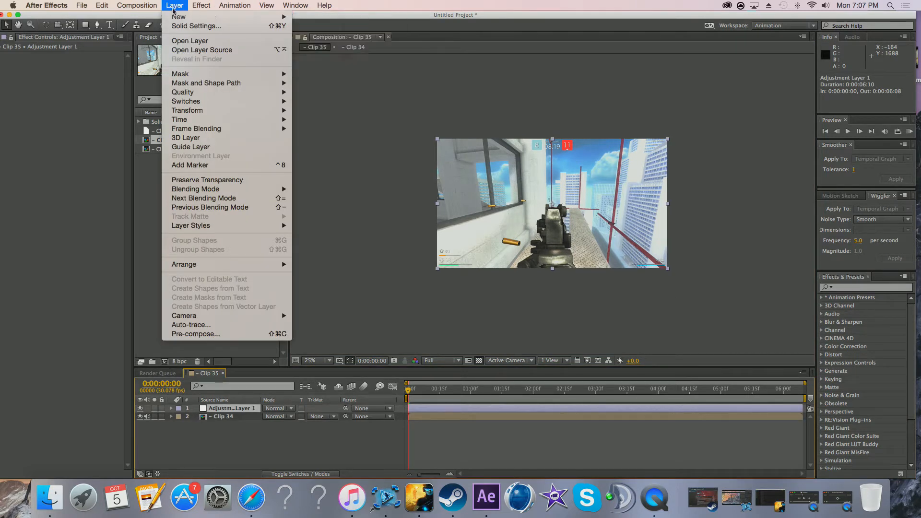
{"action": "left_click", "coordinate": [313, 29]}
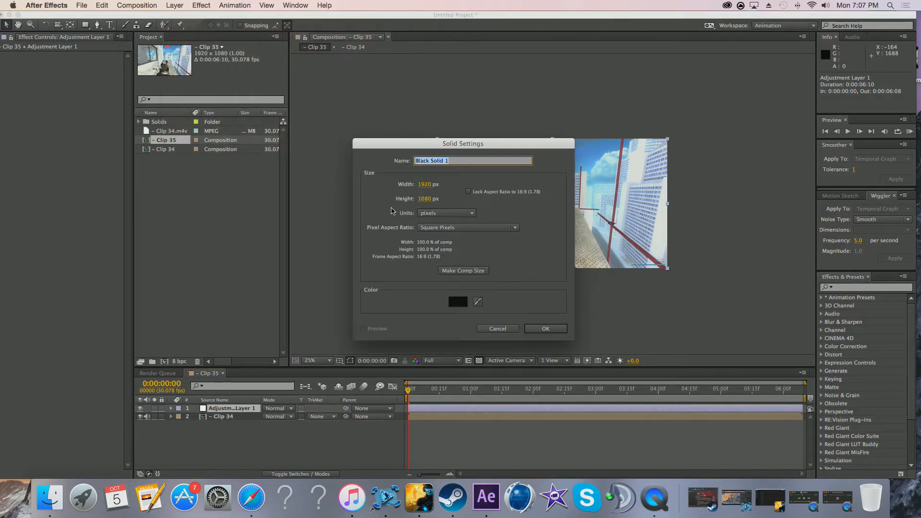
{"action": "left_click", "coordinate": [540, 331]}
{"action": "left_click_drag", "start_coordinate": [552, 140], "coordinate": [553, 190]}
{"action": "left_click_drag", "start_coordinate": [670, 207], "coordinate": [687, 149]}
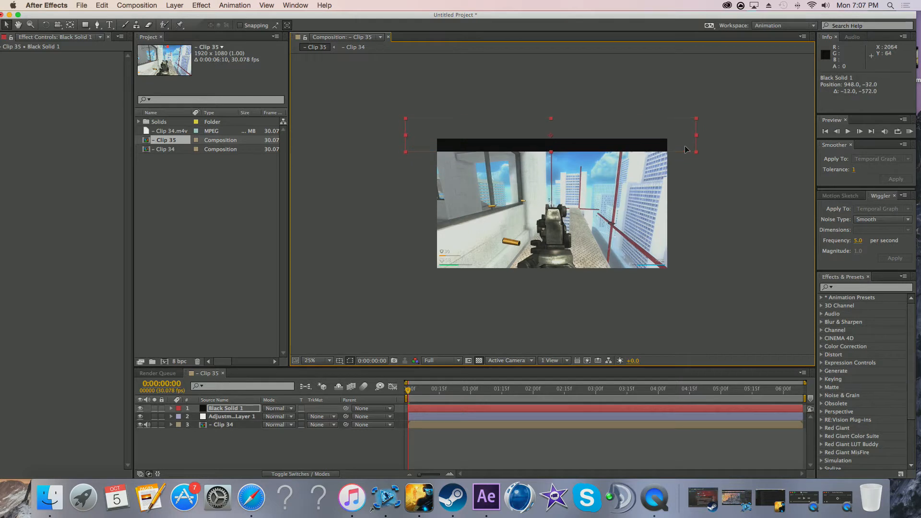
Step: Duplicate the black bar, place the copy across the frame's lower edge, and move the upper bar slightly down
{"action": "left_click", "coordinate": [110, 7]}
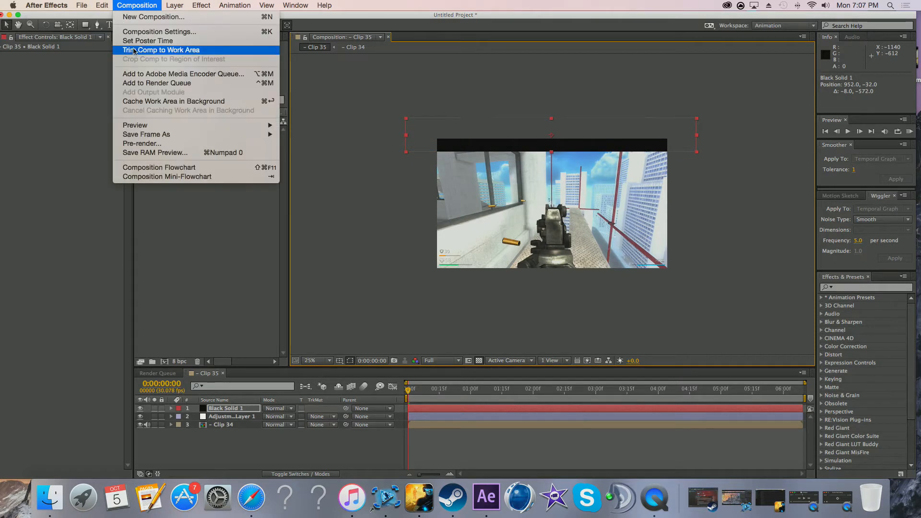
{"action": "left_click", "coordinate": [116, 110]}
{"action": "left_click_drag", "start_coordinate": [671, 123], "coordinate": [674, 261]}
{"action": "left_click", "coordinate": [717, 215]}
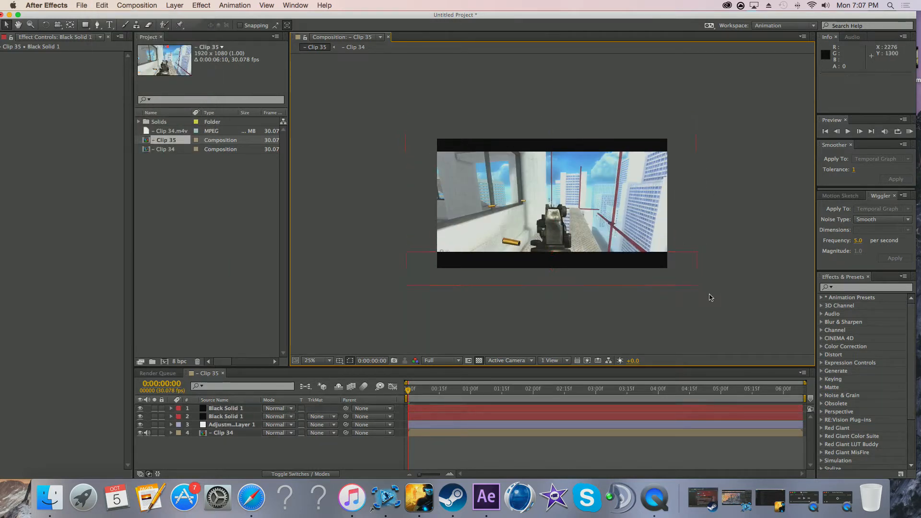
{"action": "left_click_drag", "start_coordinate": [426, 135], "coordinate": [426, 138]}
{"action": "left_click", "coordinate": [384, 200]}
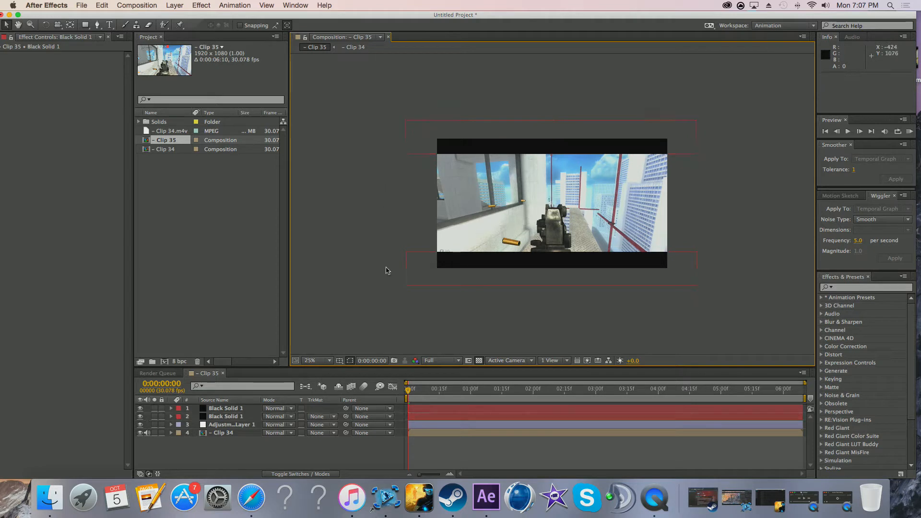
Step: Hide both black solid layers so the full clip shows
{"action": "left_click", "coordinate": [243, 426]}
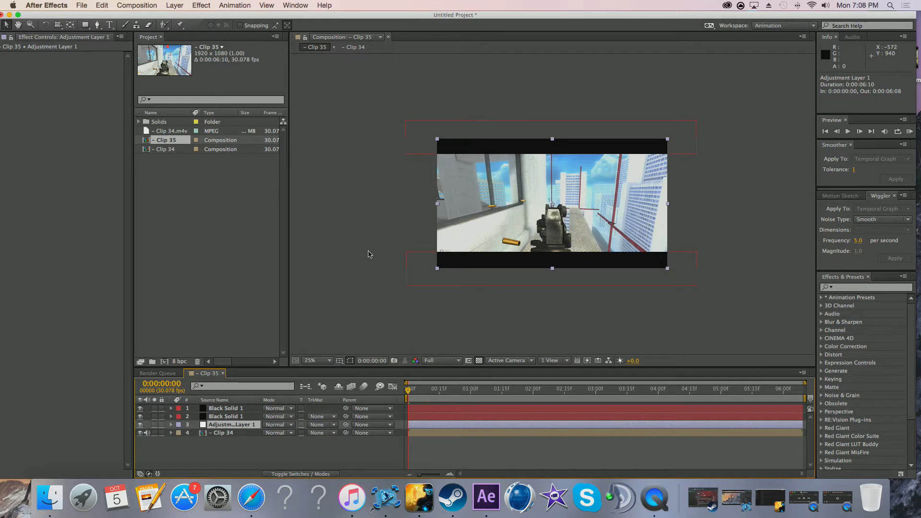
{"action": "left_click", "coordinate": [140, 417]}
{"action": "left_click", "coordinate": [140, 408]}
{"action": "left_click", "coordinate": [368, 246]}
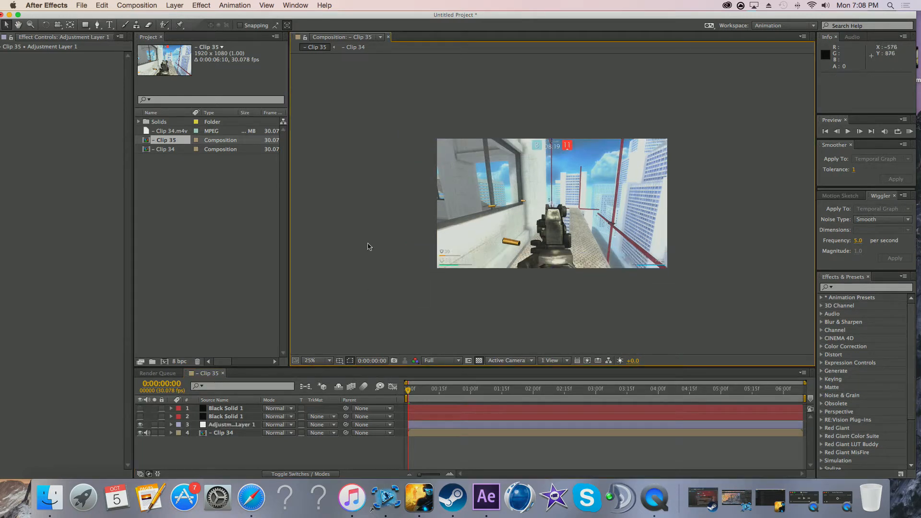
{"action": "left_click", "coordinate": [229, 427]}
{"action": "left_click", "coordinate": [373, 215]}
Step: Search the effects for "curves" and apply the Curves color correction effect to the adjustment layer
{"action": "left_click", "coordinate": [847, 287]}
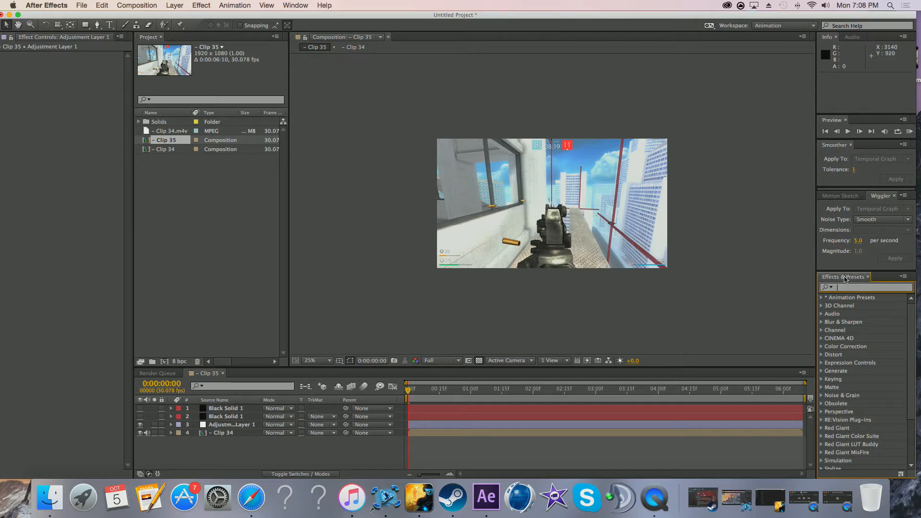
{"action": "mouse_move", "coordinate": [807, 16]}
{"action": "left_mouse_down"}
{"action": "mouse_move", "coordinate": [829, 16]}
{"action": "mouse_move", "coordinate": [811, 17]}
{"action": "left_mouse_up"}
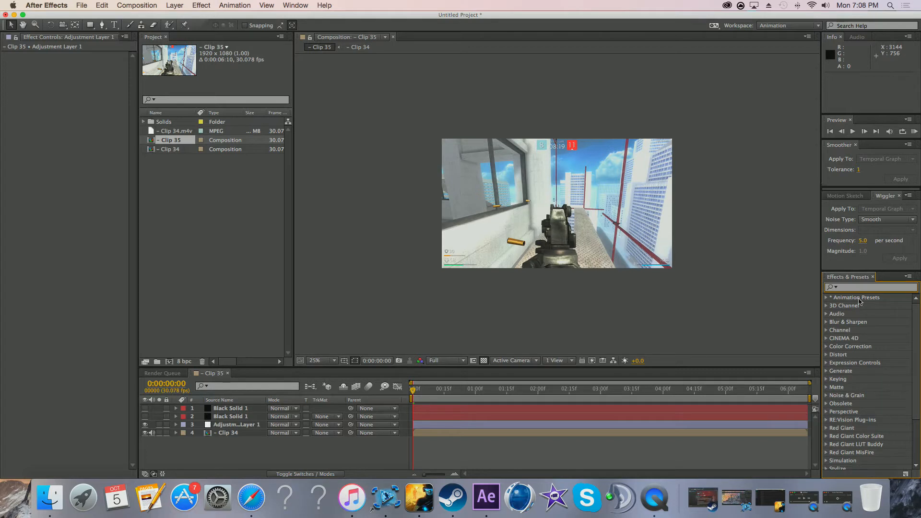
{"action": "type", "text": "curves"}
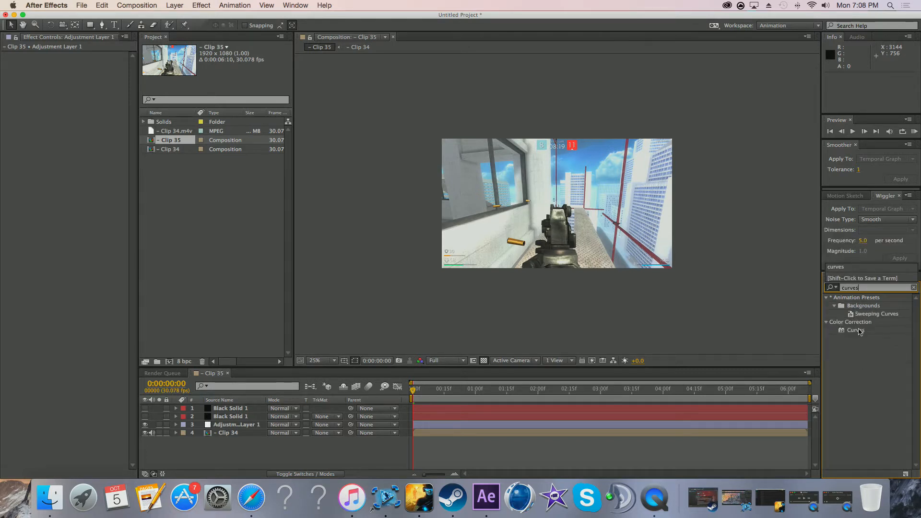
{"action": "left_click_drag", "start_coordinate": [859, 331], "coordinate": [240, 427]}
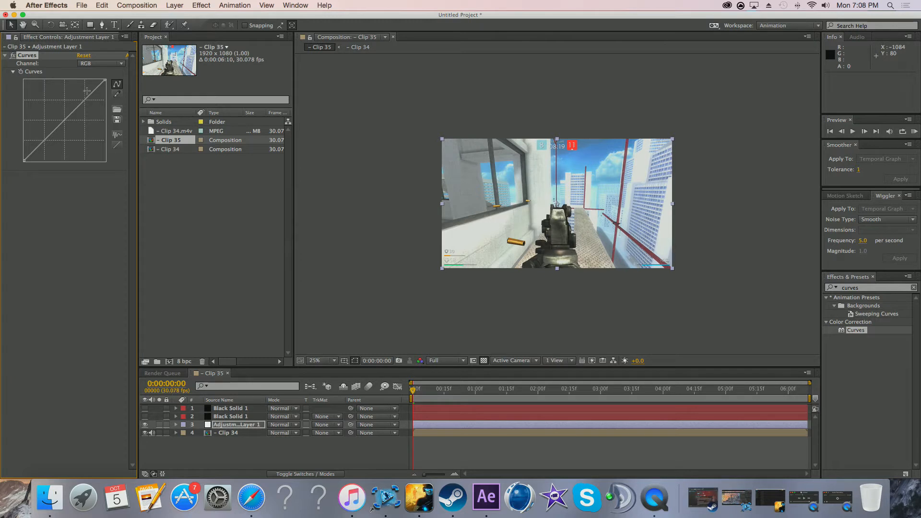
Step: Shape the Red channel of the Curves effect by lowering the highlights and raising the shadows
{"action": "left_click", "coordinate": [112, 65]}
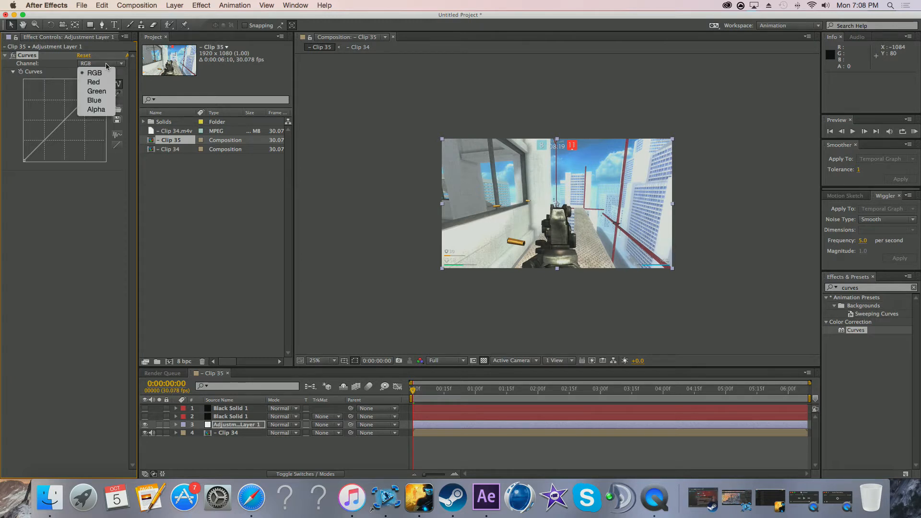
{"action": "left_click", "coordinate": [120, 64]}
{"action": "left_click", "coordinate": [120, 64]}
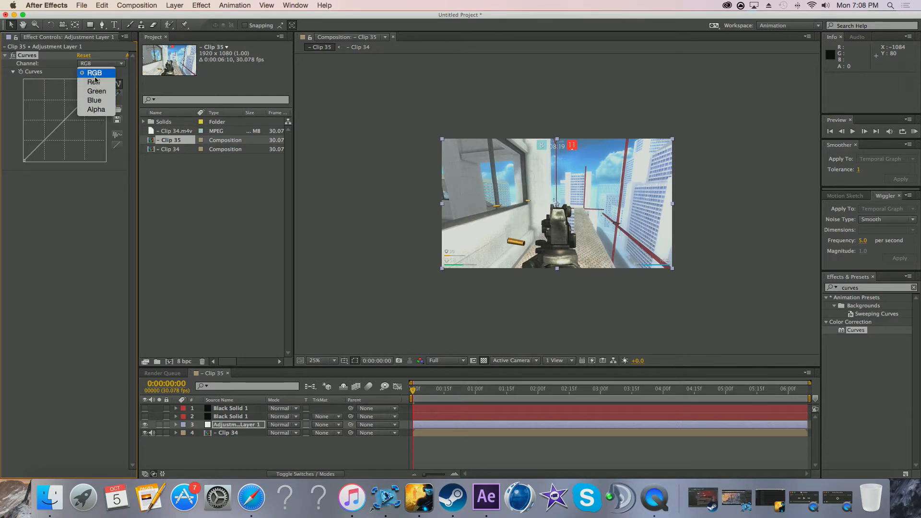
{"action": "left_click", "coordinate": [95, 82]}
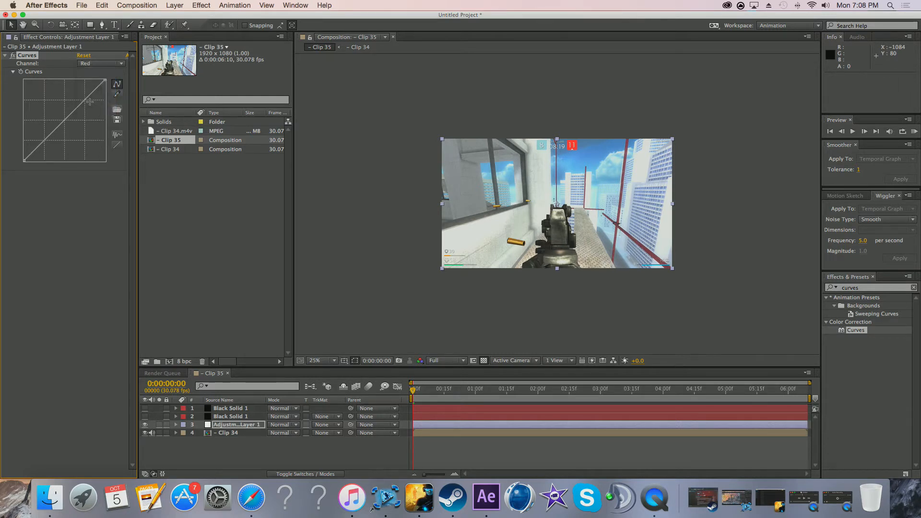
{"action": "left_click_drag", "start_coordinate": [85, 98], "coordinate": [88, 107]}
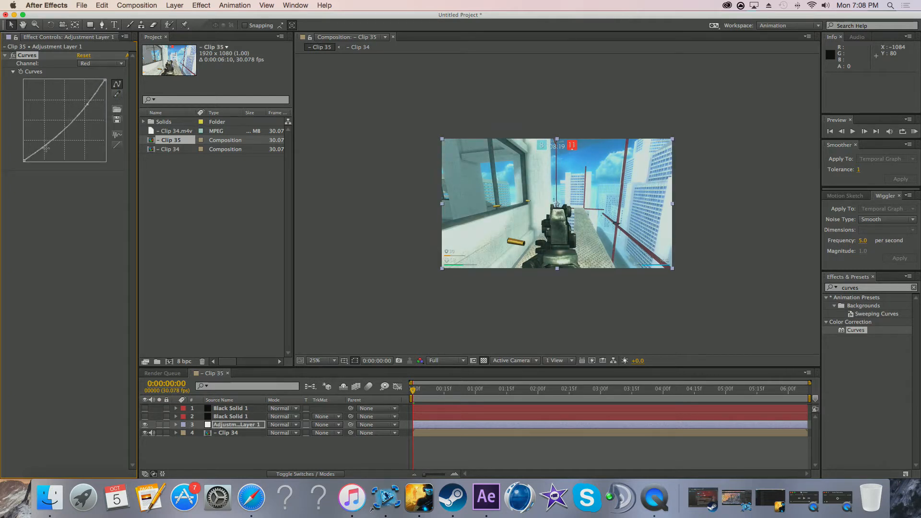
{"action": "left_click_drag", "start_coordinate": [46, 145], "coordinate": [45, 138]}
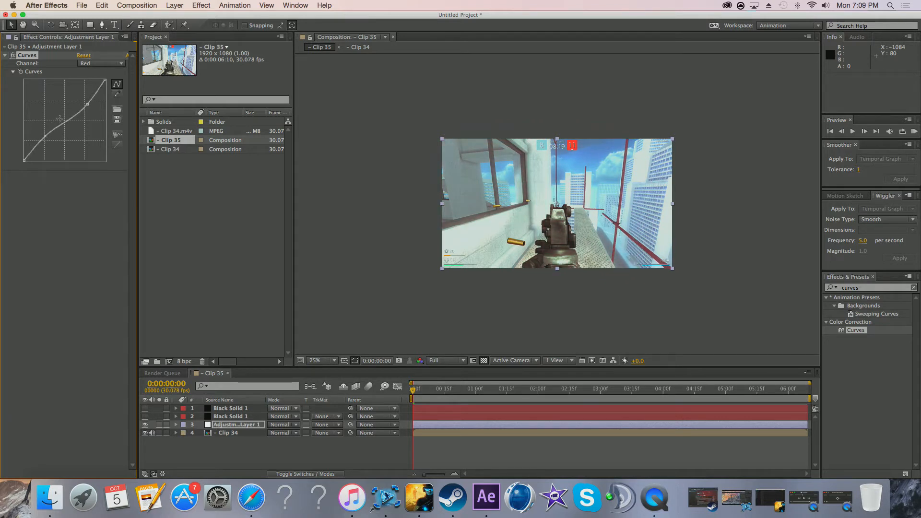
Step: Shape the Green channel curve the same way, pulling the highlights down and lifting the shadows
{"action": "left_click", "coordinate": [114, 65]}
{"action": "left_click", "coordinate": [96, 91]}
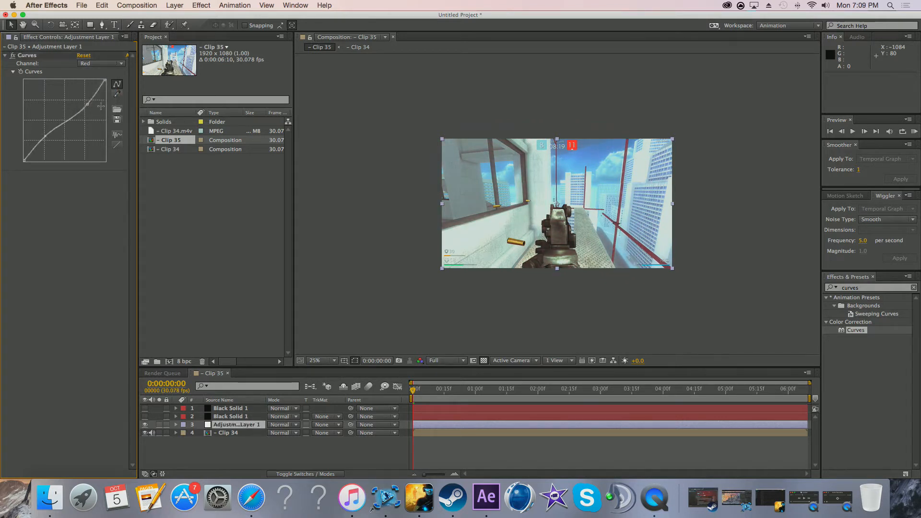
{"action": "left_click_drag", "start_coordinate": [90, 102], "coordinate": [90, 104]}
{"action": "left_click_drag", "start_coordinate": [50, 145], "coordinate": [44, 135]}
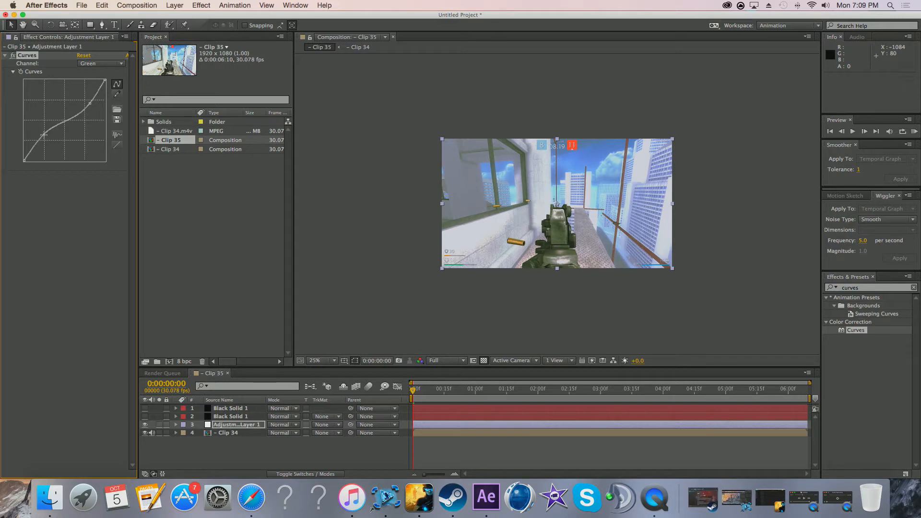
Step: Lower the highlights and raise the shadows of the Blue channel curve
{"action": "scroll", "coordinate": [630, 203], "scroll_direction": "down", "scroll_amount": 1}
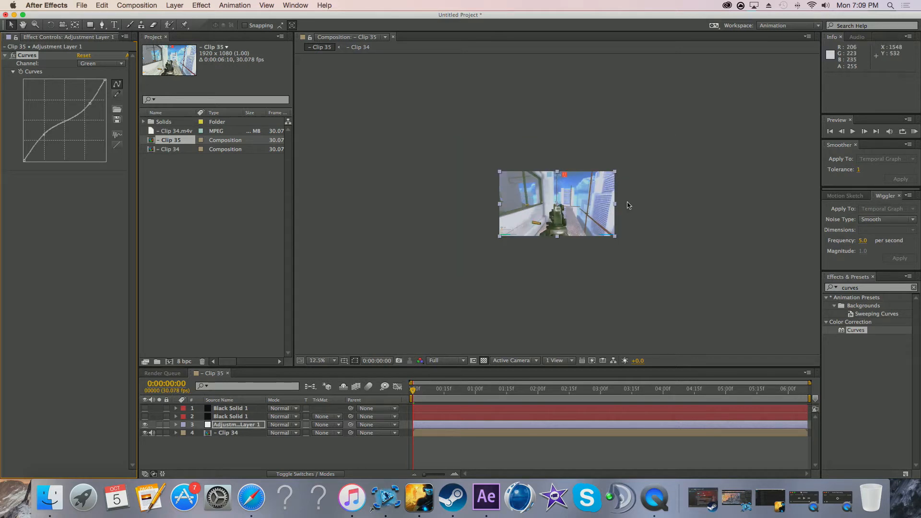
{"action": "scroll", "coordinate": [626, 202], "scroll_direction": "up", "scroll_amount": 2}
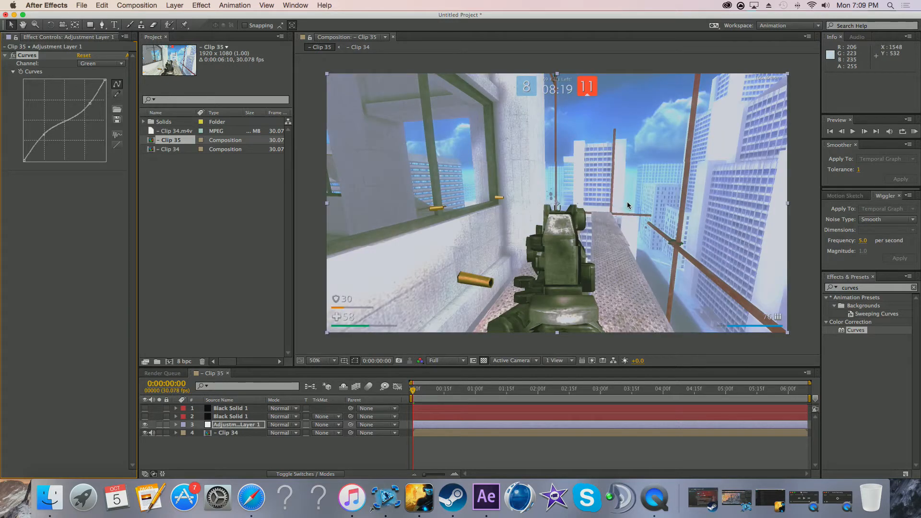
{"action": "left_click", "coordinate": [101, 63]}
{"action": "left_click", "coordinate": [95, 100]}
{"action": "left_click_drag", "start_coordinate": [87, 100], "coordinate": [89, 107]}
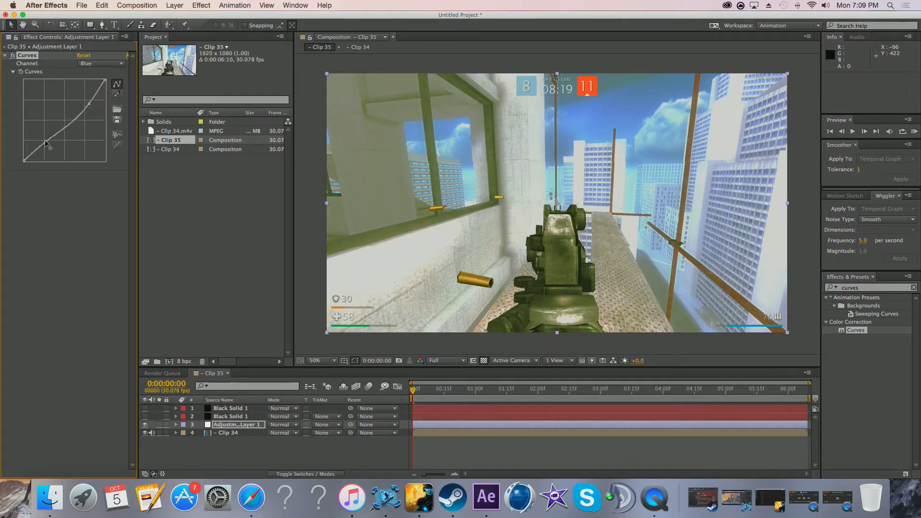
{"action": "left_click_drag", "start_coordinate": [42, 137], "coordinate": [42, 135]}
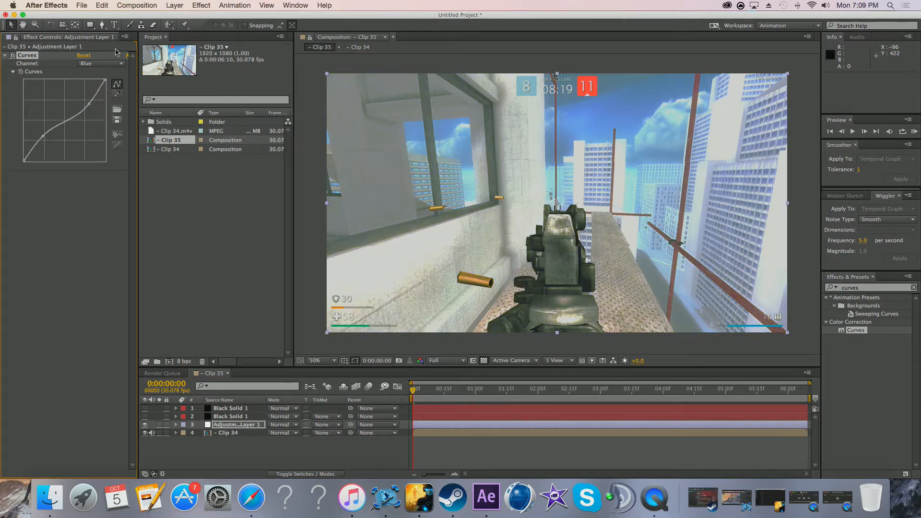
Step: Raise the Alpha channel curve slightly, collapse the Curves effect and deselect the layer to view the clip
{"action": "left_click", "coordinate": [114, 64]}
{"action": "left_click", "coordinate": [95, 109]}
{"action": "left_click_drag", "start_coordinate": [84, 99], "coordinate": [82, 95]}
{"action": "left_click_drag", "start_coordinate": [48, 131], "coordinate": [48, 139]}
{"action": "left_click", "coordinate": [5, 56]}
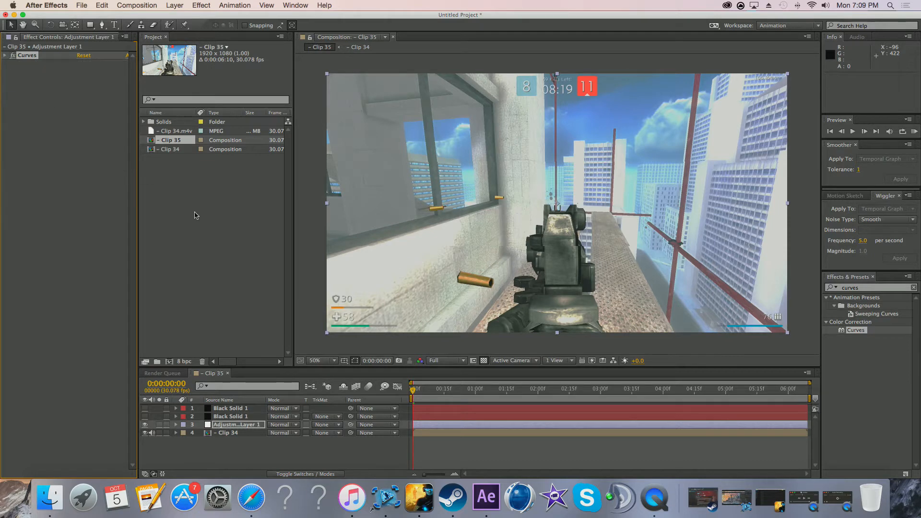
{"action": "key", "text": "comma"}
{"action": "left_click", "coordinate": [352, 241]}
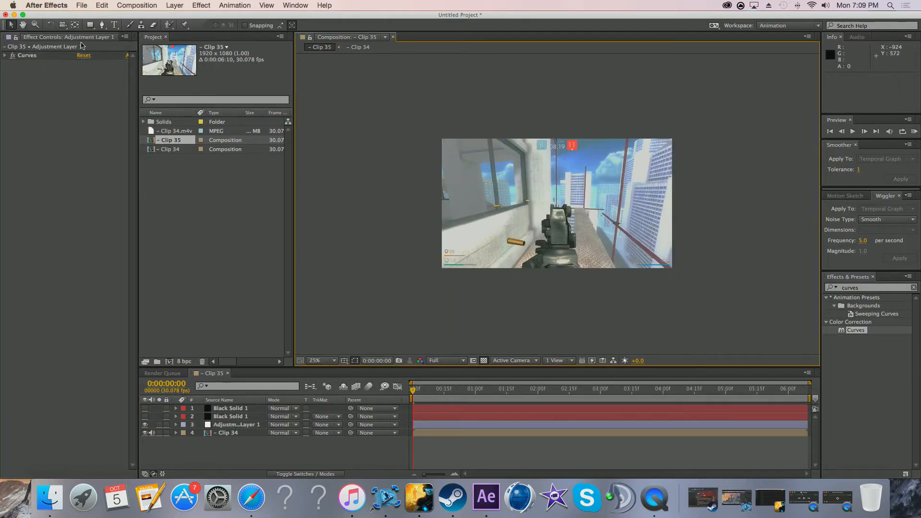
Step: Rework the Red channel curve into an S shape with raised highlights and strongly lowered shadows
{"action": "left_click", "coordinate": [5, 55]}
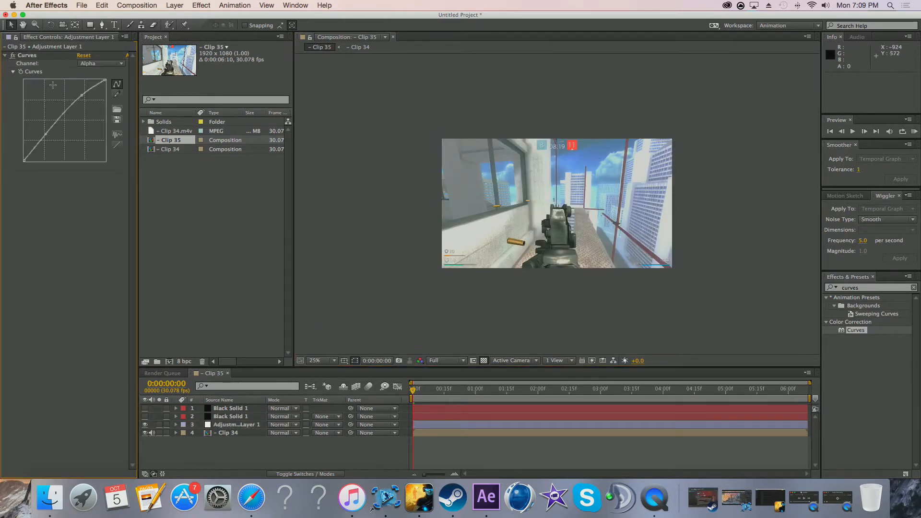
{"action": "left_click", "coordinate": [100, 63]}
{"action": "left_click", "coordinate": [94, 82]}
{"action": "mouse_move", "coordinate": [85, 104]}
{"action": "left_mouse_down"}
{"action": "mouse_move", "coordinate": [94, 121]}
{"action": "mouse_move", "coordinate": [80, 100]}
{"action": "left_mouse_up"}
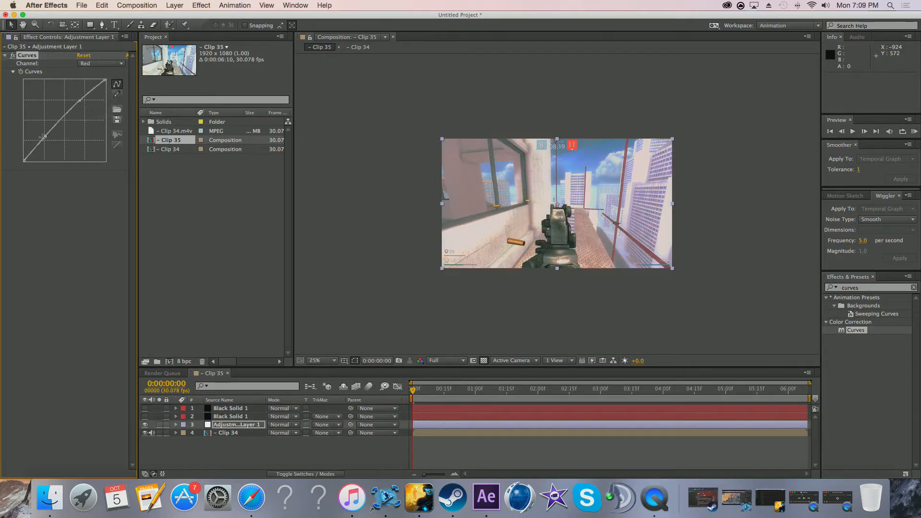
{"action": "left_click_drag", "start_coordinate": [45, 136], "coordinate": [58, 139]}
Step: Pull the Green channel curve's highlights down further and inspect the color change on the clip
{"action": "left_click", "coordinate": [100, 63]}
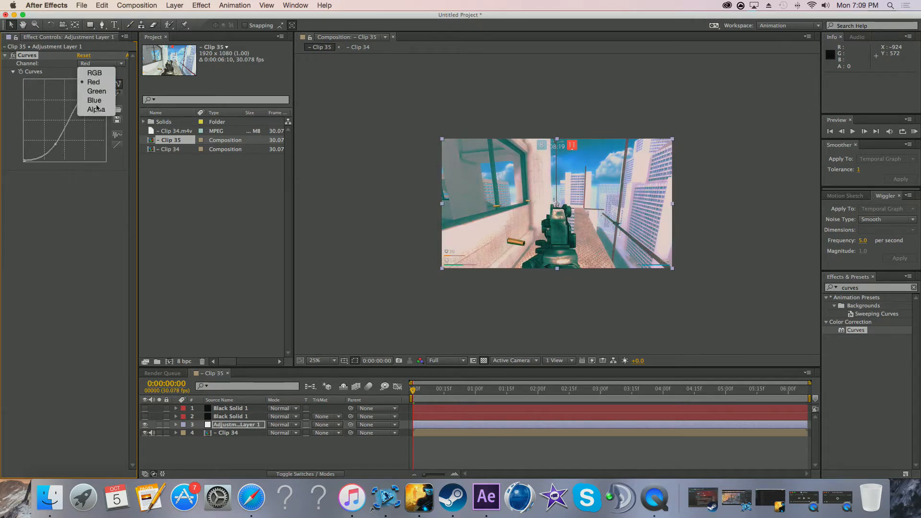
{"action": "left_click", "coordinate": [88, 93]}
{"action": "left_click_drag", "start_coordinate": [86, 102], "coordinate": [88, 110]}
{"action": "scroll", "coordinate": [573, 268], "scroll_direction": "down", "scroll_amount": 1}
{"action": "scroll", "coordinate": [572, 268], "scroll_direction": "up", "scroll_amount": 5}
{"action": "scroll", "coordinate": [568, 267], "scroll_direction": "down", "scroll_amount": 4}
{"action": "scroll", "coordinate": [566, 267], "scroll_direction": "up", "scroll_amount": 2}
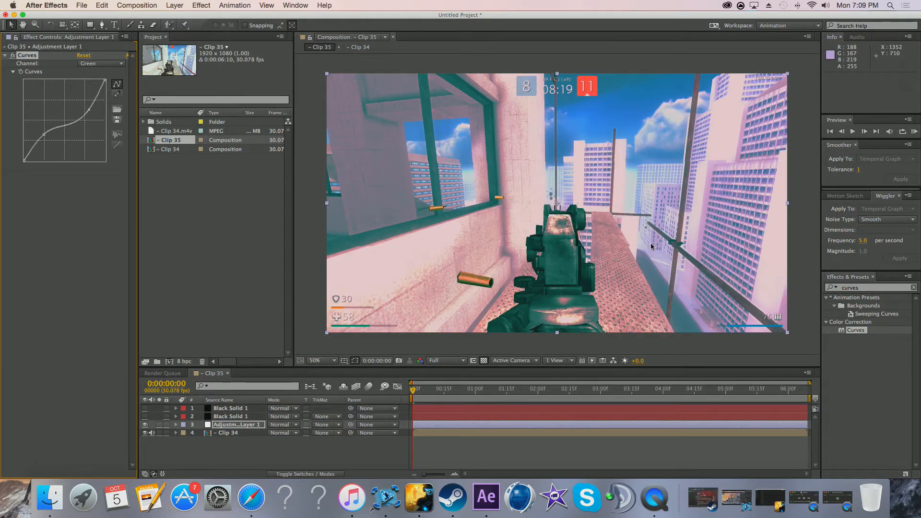
{"action": "scroll", "coordinate": [650, 243], "scroll_direction": "down", "scroll_amount": 1}
{"action": "left_click", "coordinate": [408, 163]}
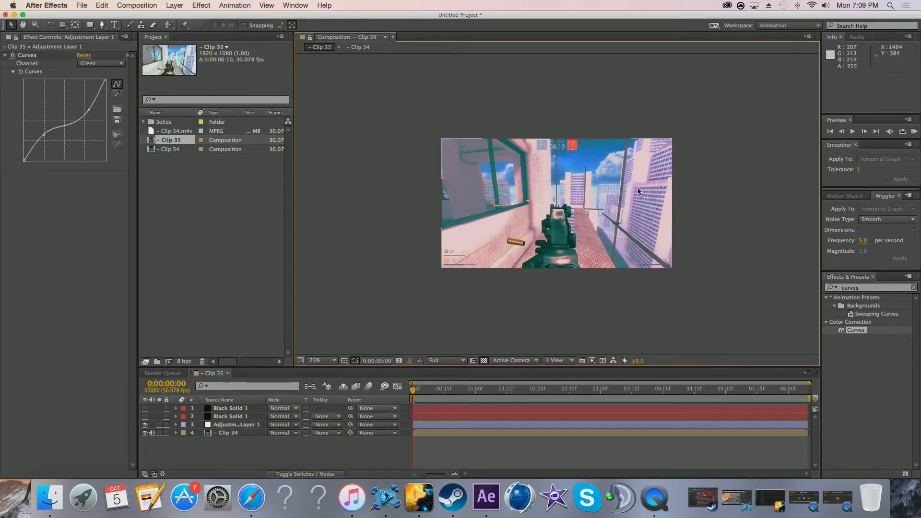
Step: Replace Curves on the adjustment layer with Magic Bullet Looks, found by searching the effects for "magic"
{"action": "left_click", "coordinate": [5, 56]}
{"action": "left_click", "coordinate": [42, 57]}
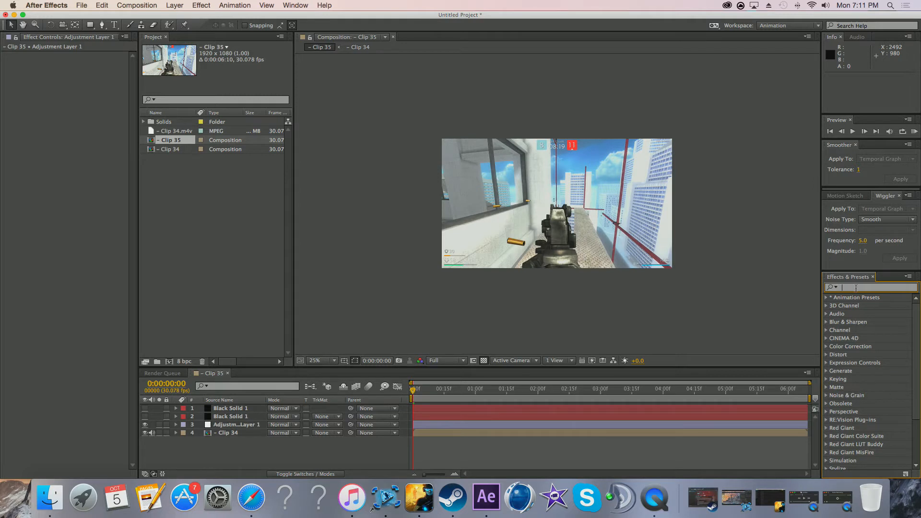
{"action": "type", "text": "magic"}
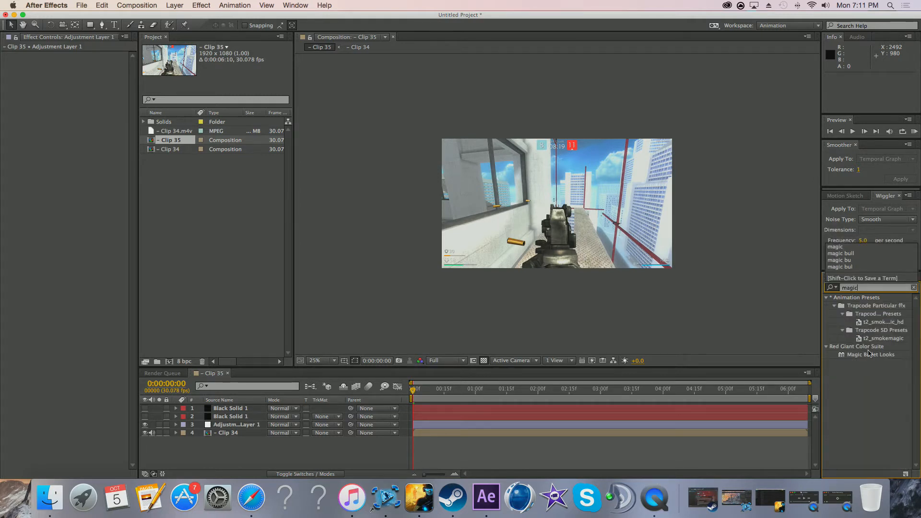
{"action": "left_click_drag", "start_coordinate": [869, 354], "coordinate": [234, 426]}
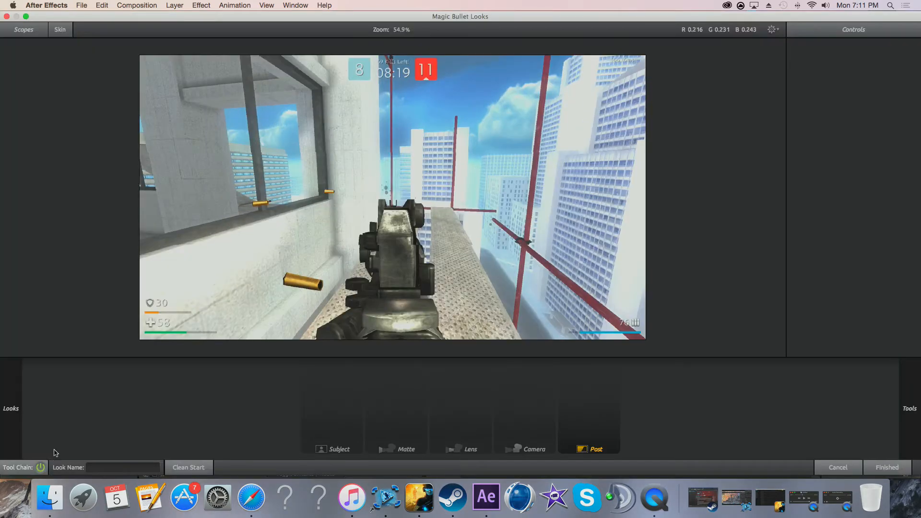
Step: Browse the Magic Bullet preset looks, previewing Basic, Cinematic and Stylized ones on the clip
{"action": "mouse_move", "coordinate": [19, 412]}
{"action": "left_click", "coordinate": [113, 190]}
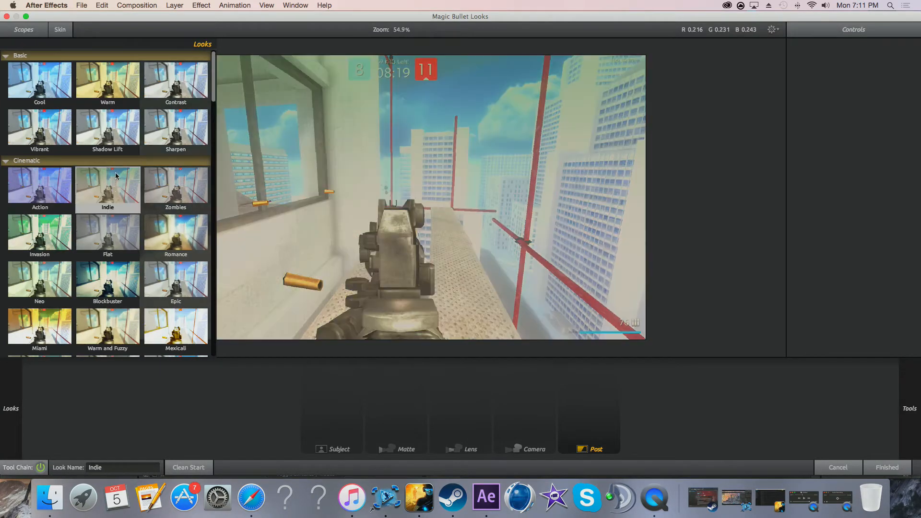
{"action": "scroll", "coordinate": [139, 178], "scroll_direction": "down", "scroll_amount": 1}
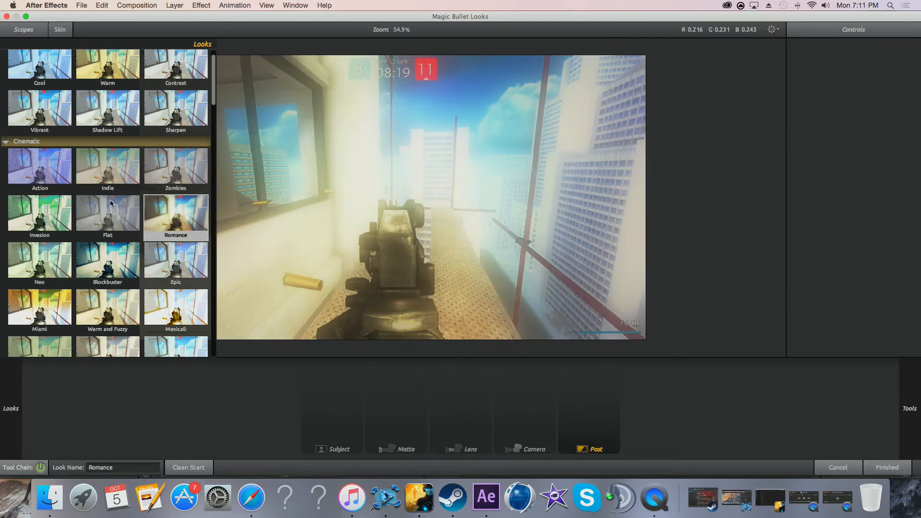
{"action": "left_click", "coordinate": [58, 206]}
{"action": "left_click", "coordinate": [40, 167]}
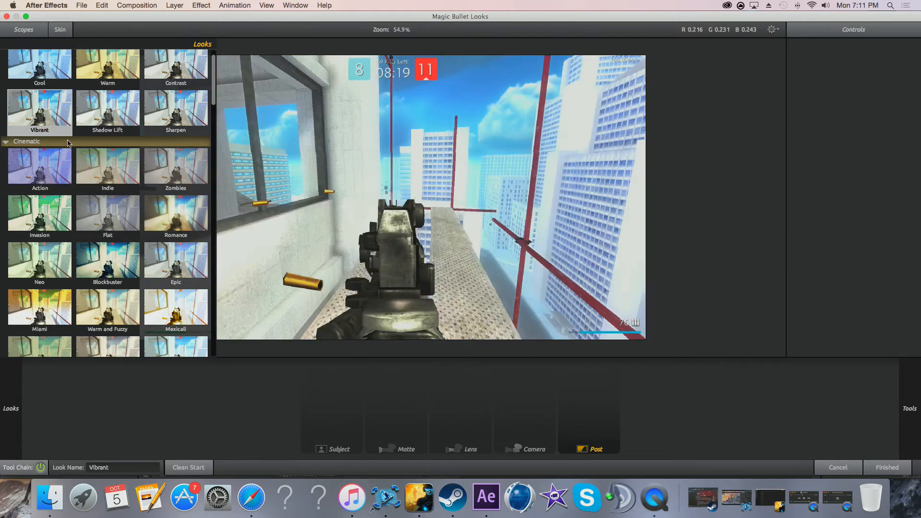
{"action": "scroll", "coordinate": [45, 103], "scroll_direction": "up", "scroll_amount": 1}
{"action": "left_click", "coordinate": [99, 79]}
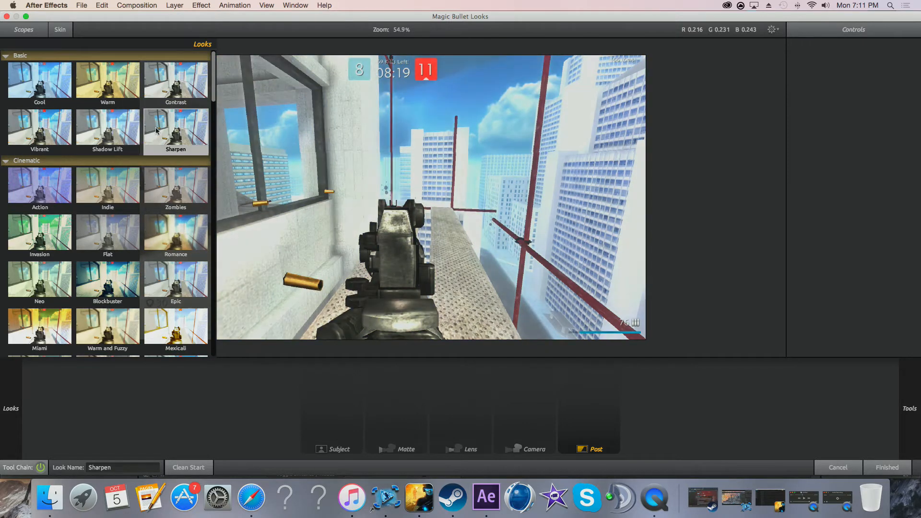
{"action": "scroll", "coordinate": [119, 188], "scroll_direction": "down", "scroll_amount": 1}
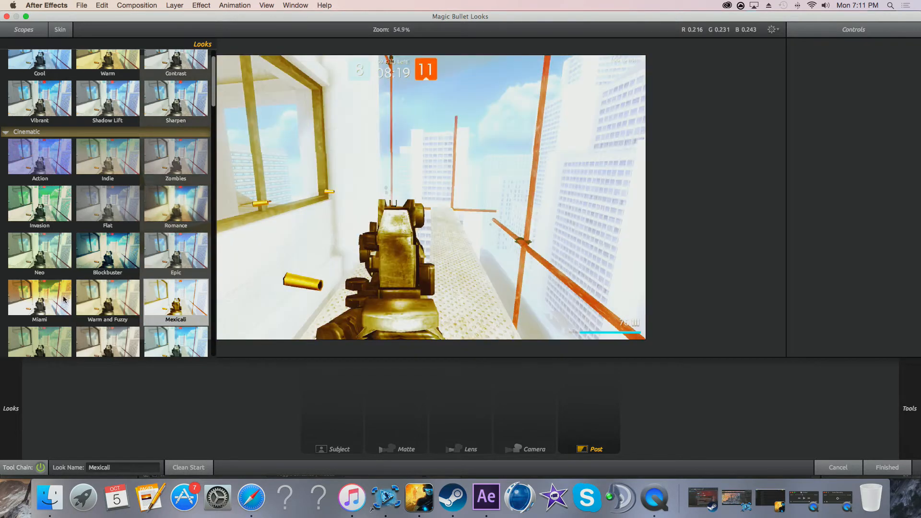
{"action": "scroll", "coordinate": [55, 158], "scroll_direction": "down", "scroll_amount": 2}
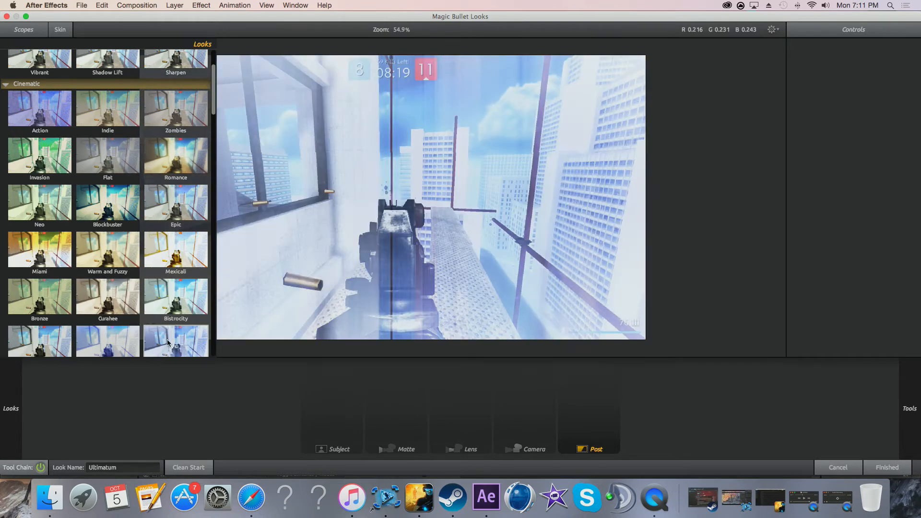
{"action": "scroll", "coordinate": [165, 344], "scroll_direction": "down", "scroll_amount": 1}
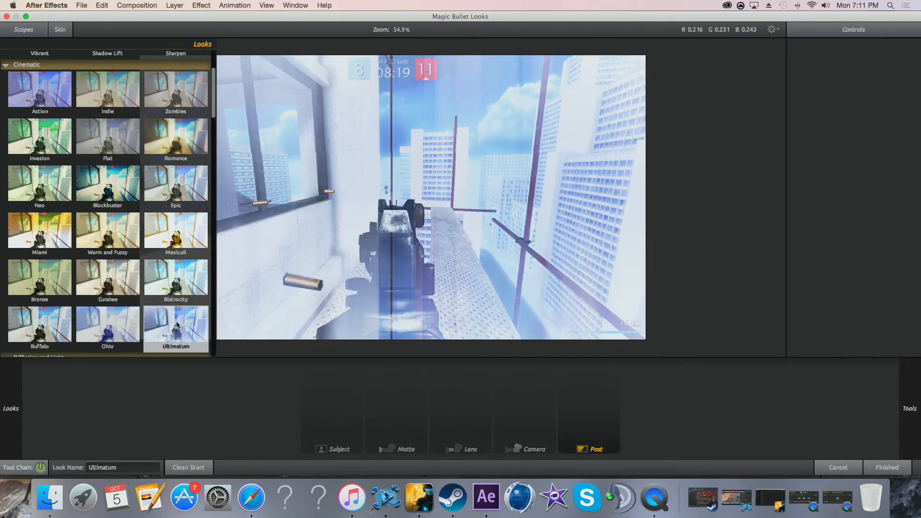
{"action": "scroll", "coordinate": [177, 312], "scroll_direction": "down", "scroll_amount": 10}
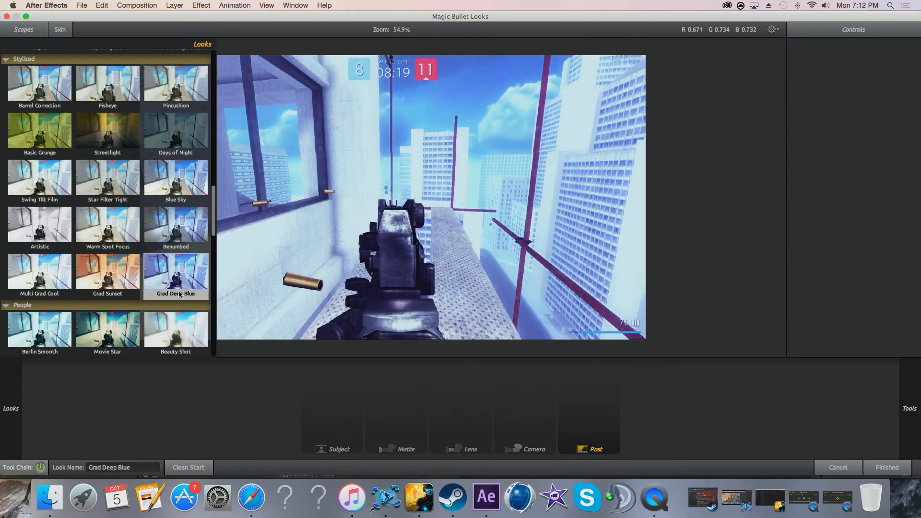
{"action": "scroll", "coordinate": [153, 273], "scroll_direction": "down", "scroll_amount": 6}
Step: Choose the Ohio look and apply it to the adjustment layer
{"action": "scroll", "coordinate": [124, 289], "scroll_direction": "up", "scroll_amount": 5}
{"action": "scroll", "coordinate": [120, 269], "scroll_direction": "up", "scroll_amount": 5}
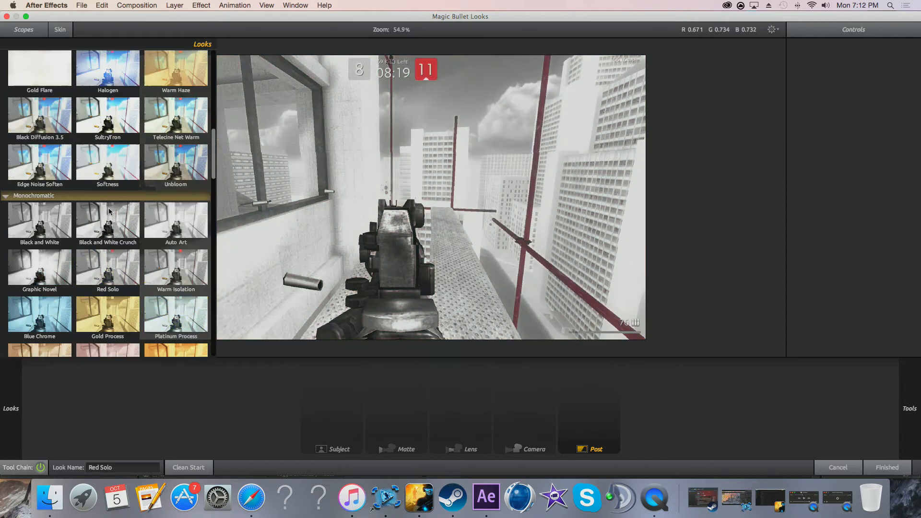
{"action": "left_click", "coordinate": [107, 65]}
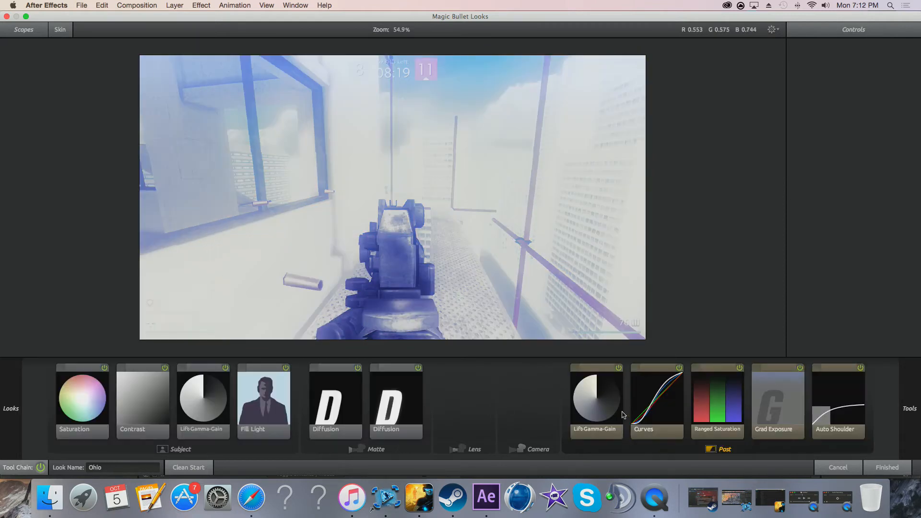
{"action": "left_click", "coordinate": [886, 468]}
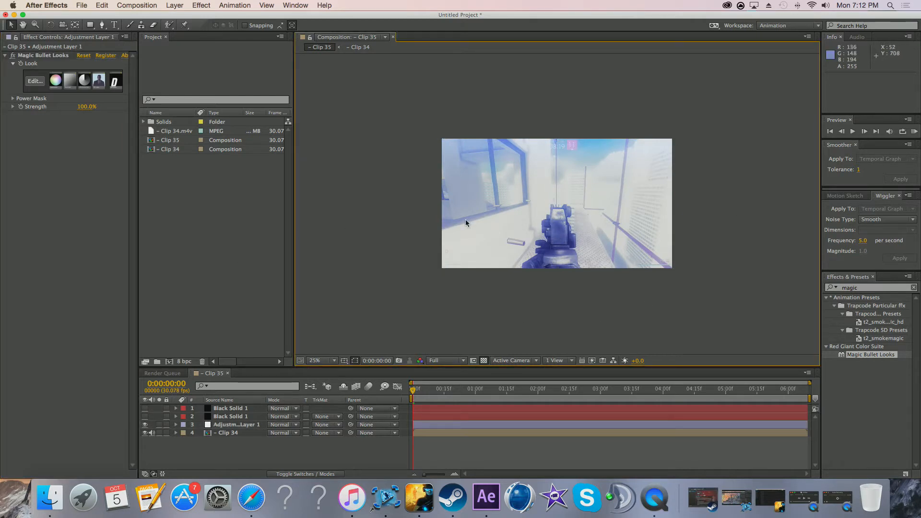
Step: Set the Magic Bullet Looks strength to 60% and view the graded clip enlarged
{"action": "left_click_drag", "start_coordinate": [84, 114], "coordinate": [69, 116]}
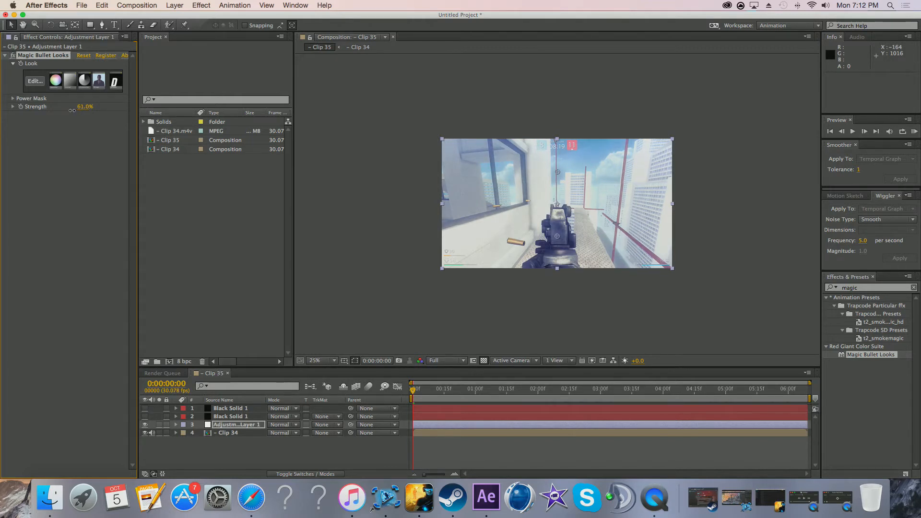
{"action": "left_click", "coordinate": [81, 107]}
{"action": "type", "text": "60"}
{"action": "key", "text": "Return"}
{"action": "left_click", "coordinate": [376, 205]}
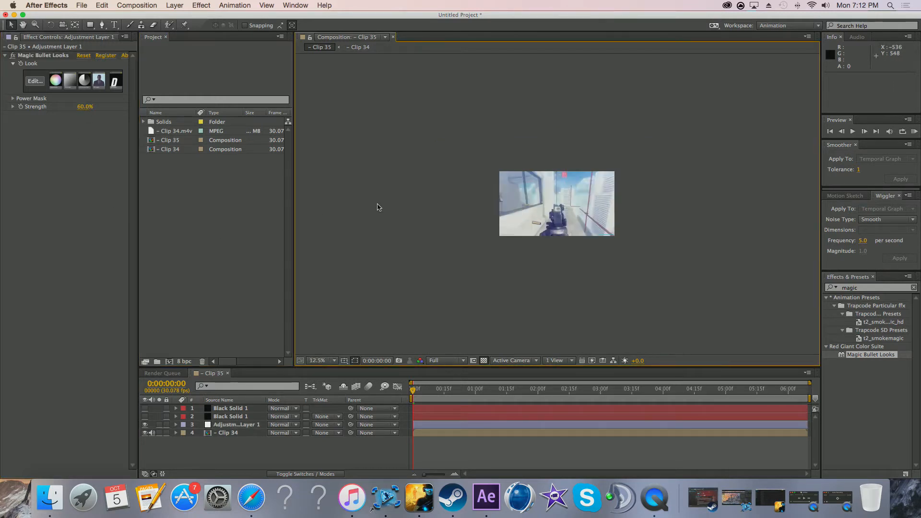
{"action": "key", "text": "period"}
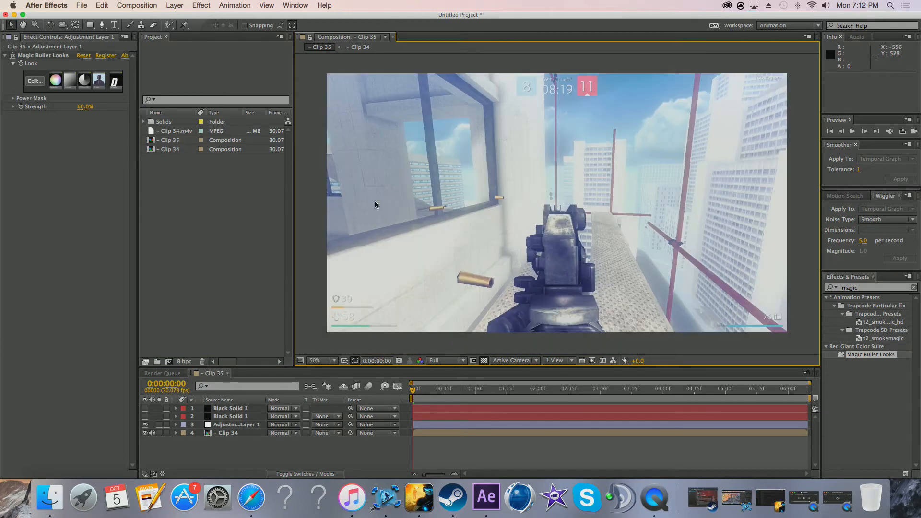
Step: Show both Black Solid letterbox bars to check the framing, hide them again and inspect the graded clip enlarged
{"action": "key", "text": "comma"}
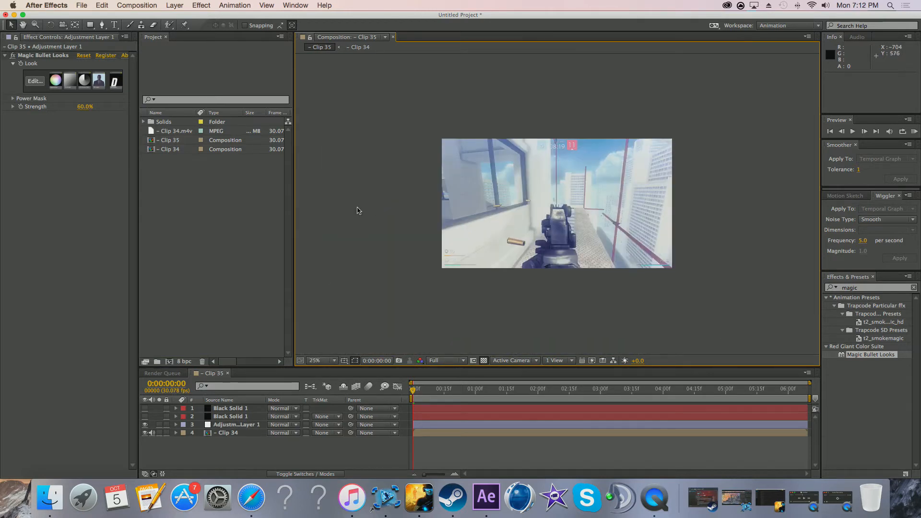
{"action": "left_click", "coordinate": [145, 409]}
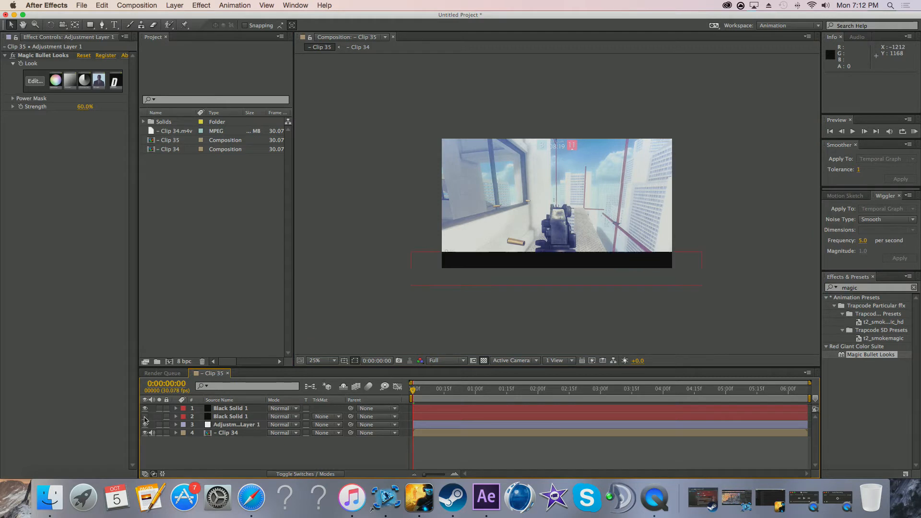
{"action": "left_click", "coordinate": [145, 417]}
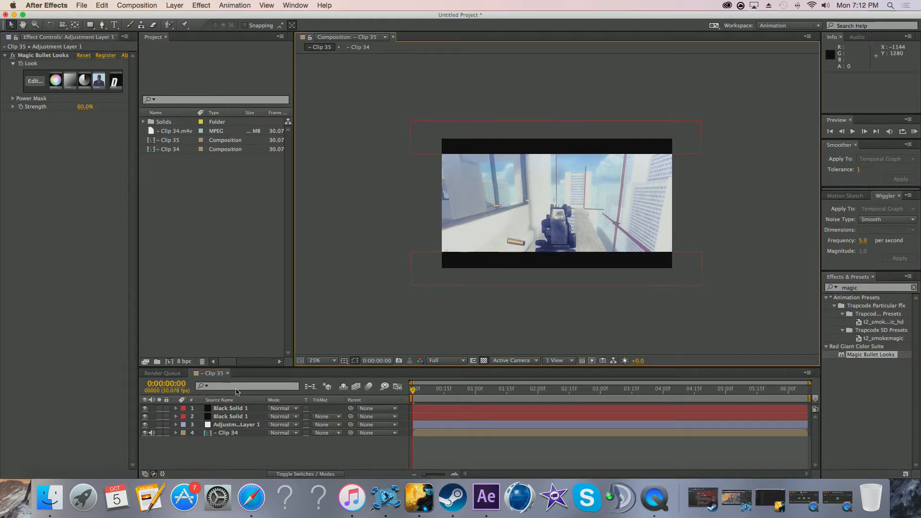
{"action": "left_click", "coordinate": [144, 408]}
{"action": "left_click", "coordinate": [144, 416]}
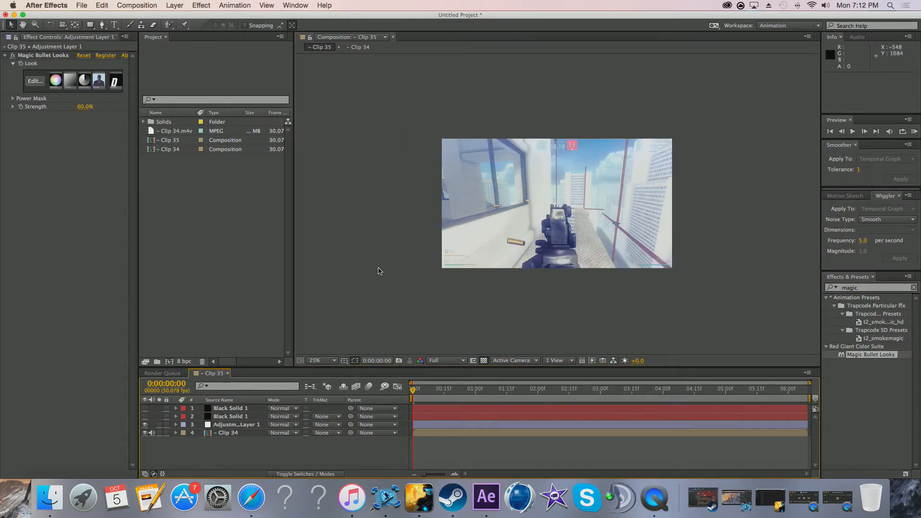
{"action": "key", "text": "period"}
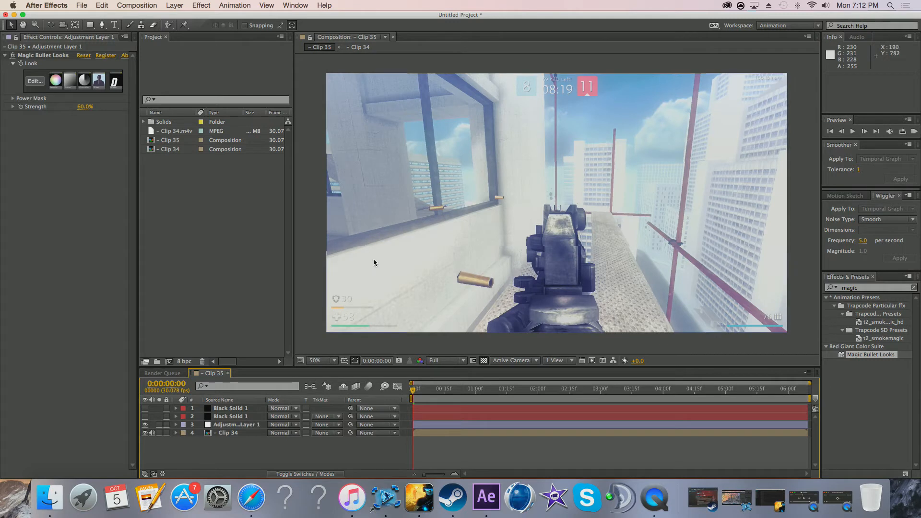
{"action": "key", "text": "comma"}
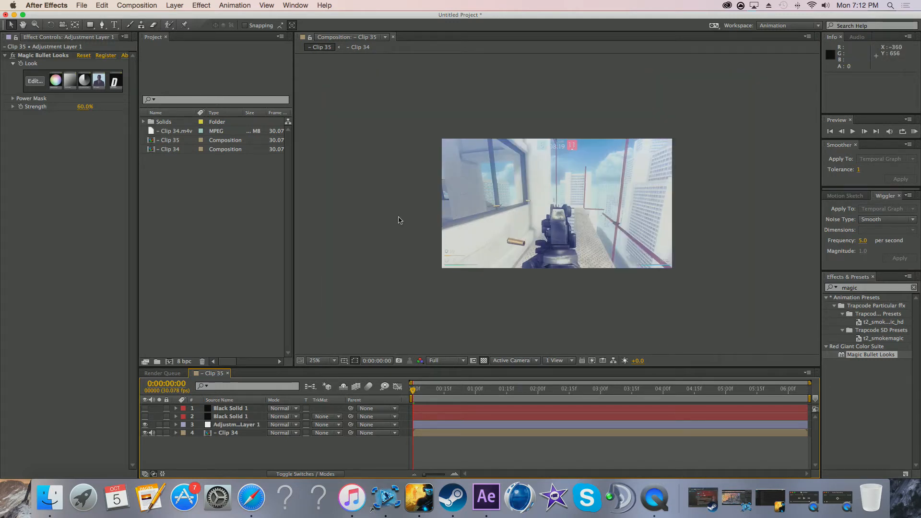
Step: Search the effects for "shine" and apply the Trapcode Shine effect to the adjustment layer
{"action": "left_click", "coordinate": [829, 291]}
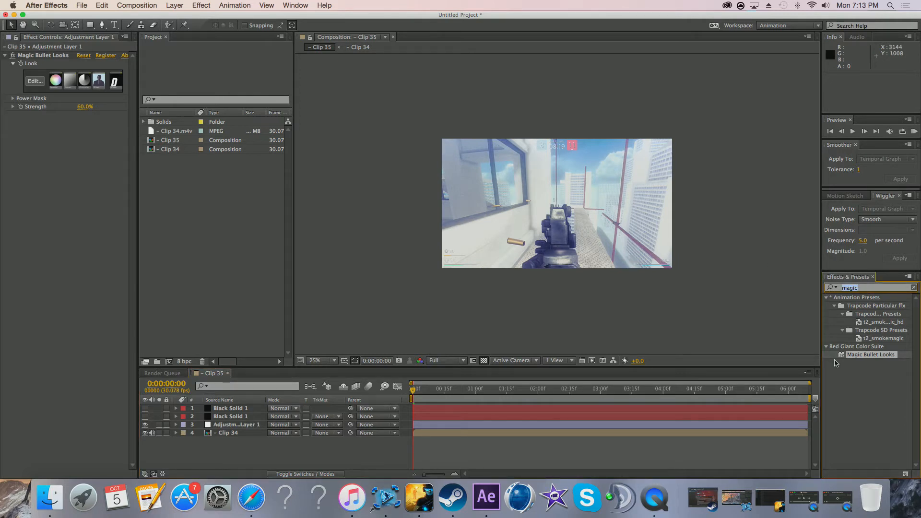
{"action": "type", "text": "shine"}
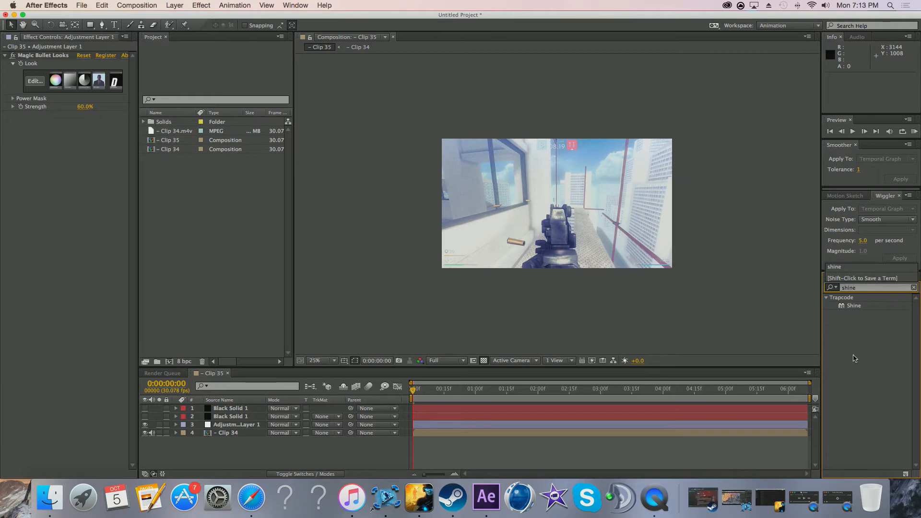
{"action": "left_click", "coordinate": [860, 311]}
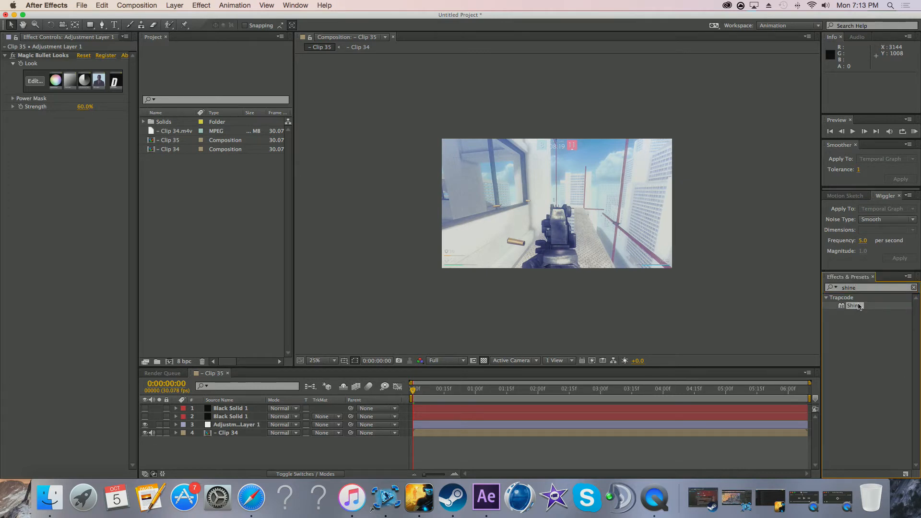
{"action": "left_click_drag", "start_coordinate": [861, 310], "coordinate": [611, 318]}
{"action": "left_click_drag", "start_coordinate": [376, 352], "coordinate": [235, 426]}
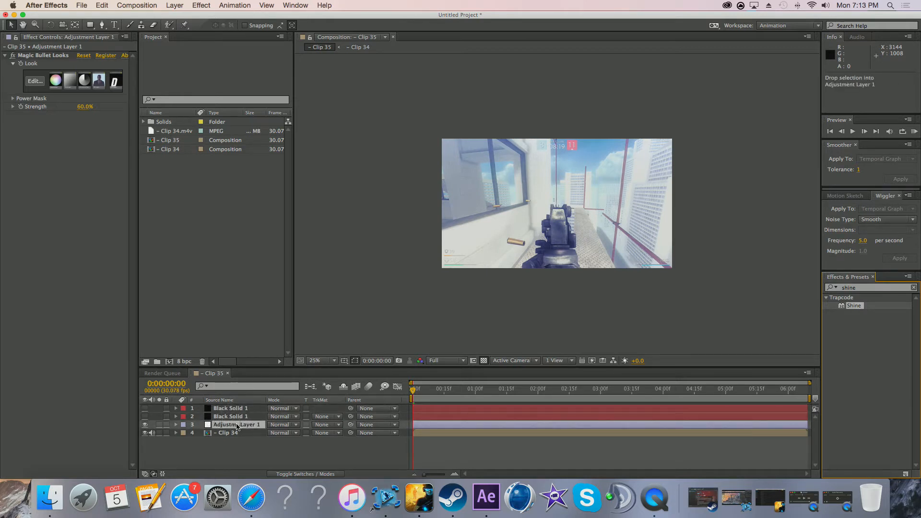
{"action": "left_click_drag", "start_coordinate": [242, 427], "coordinate": [239, 428]}
{"action": "mouse_move", "coordinate": [239, 428]}
{"action": "left_mouse_down"}
{"action": "mouse_move", "coordinate": [847, 357]}
{"action": "mouse_move", "coordinate": [844, 331]}
{"action": "mouse_move", "coordinate": [873, 362]}
{"action": "mouse_move", "coordinate": [864, 300]}
{"action": "mouse_move", "coordinate": [862, 308]}
{"action": "mouse_move", "coordinate": [480, 353]}
{"action": "mouse_move", "coordinate": [246, 427]}
{"action": "left_mouse_up"}
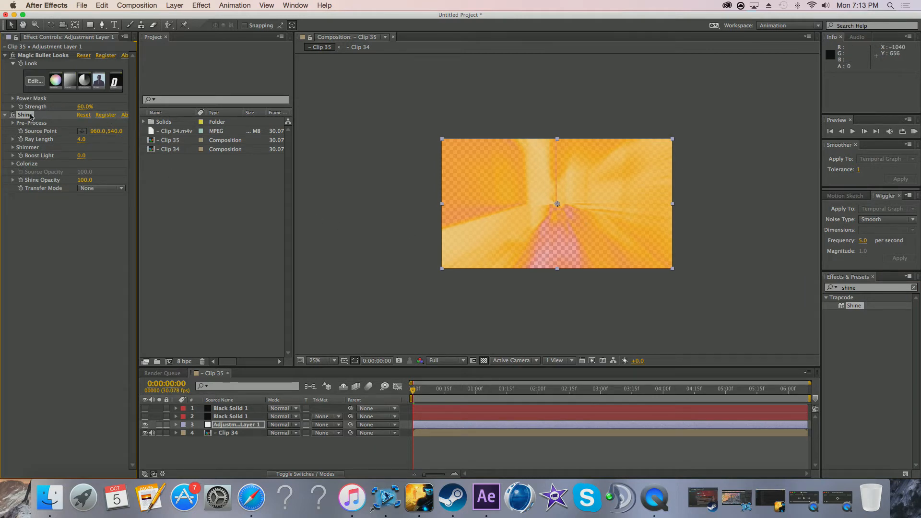
Step: Set Shine's transfer mode to Add and its Colorize preset to Spirit
{"action": "left_click", "coordinate": [120, 190]}
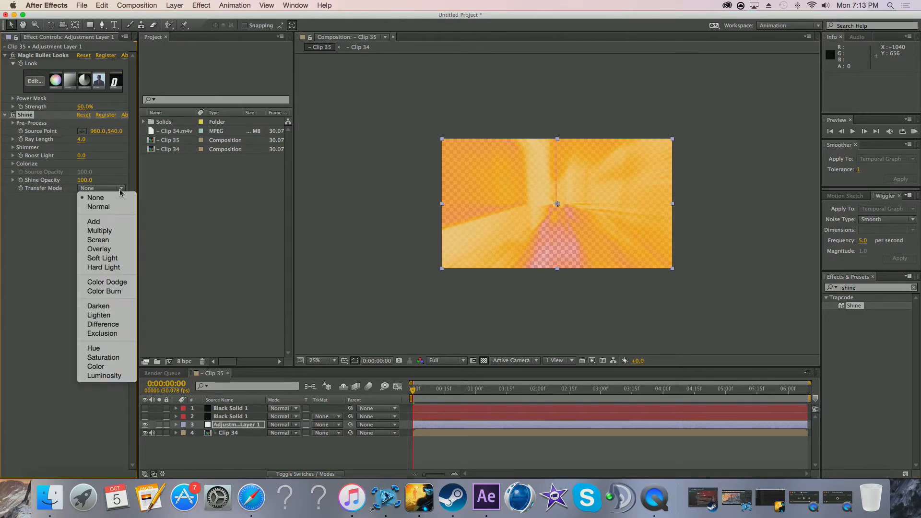
{"action": "left_click", "coordinate": [113, 227]}
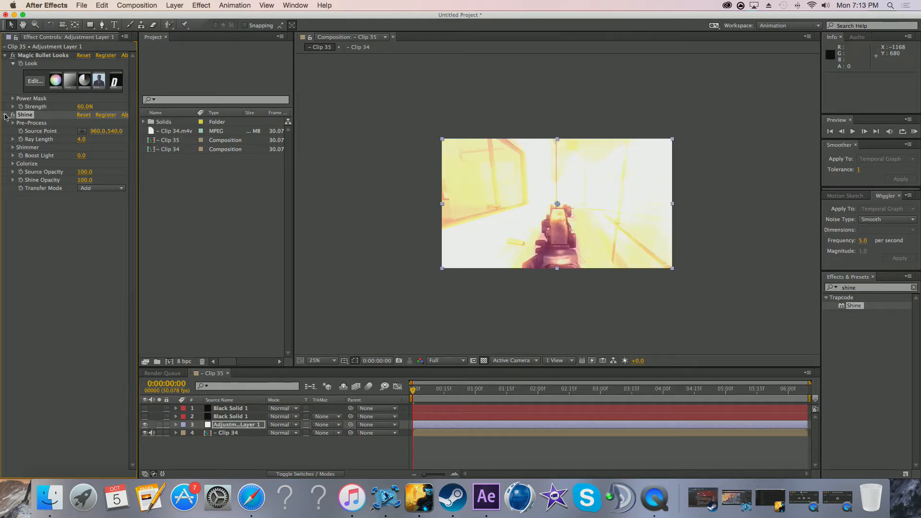
{"action": "left_click", "coordinate": [13, 164]}
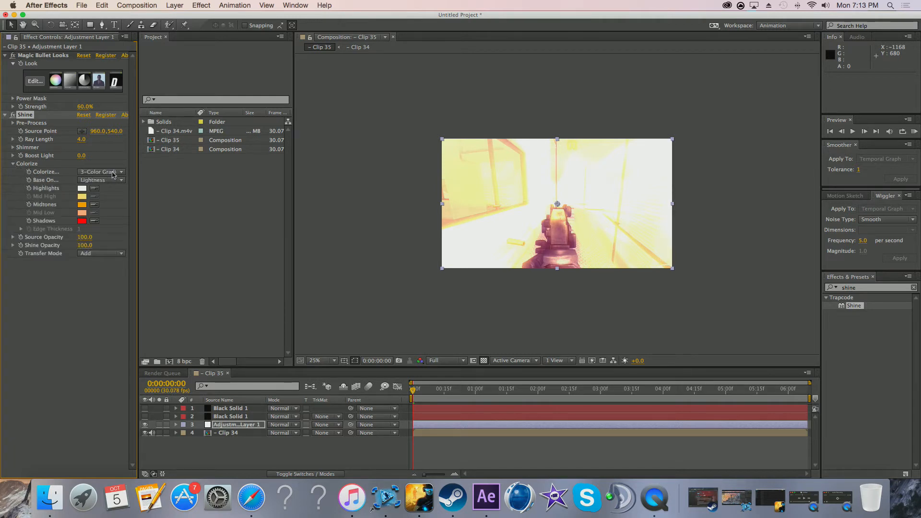
{"action": "left_click", "coordinate": [112, 173]}
{"action": "left_click", "coordinate": [56, 168]}
{"action": "left_click", "coordinate": [105, 173]}
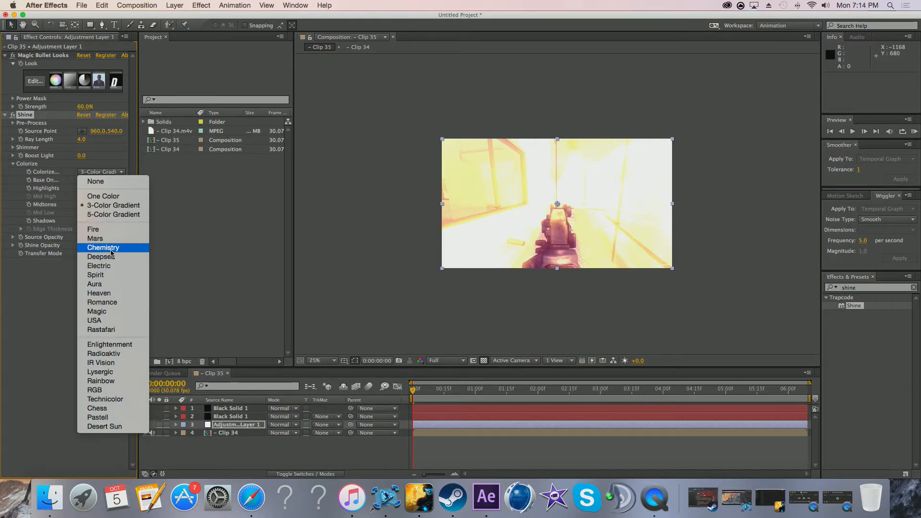
{"action": "left_click", "coordinate": [109, 276]}
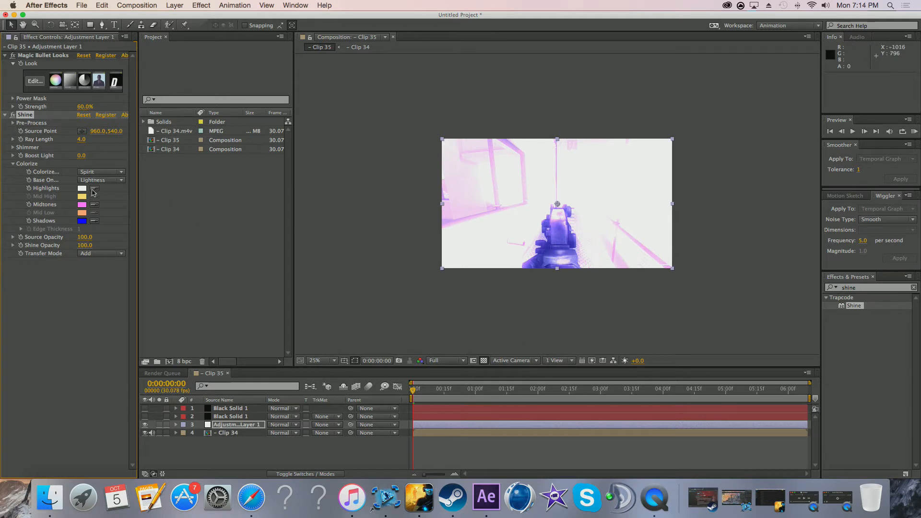
Step: Enable Use Mask in Shine's pre-process settings and move its source point to about 1548, 16 near the clip's upper right
{"action": "left_click", "coordinate": [13, 123]}
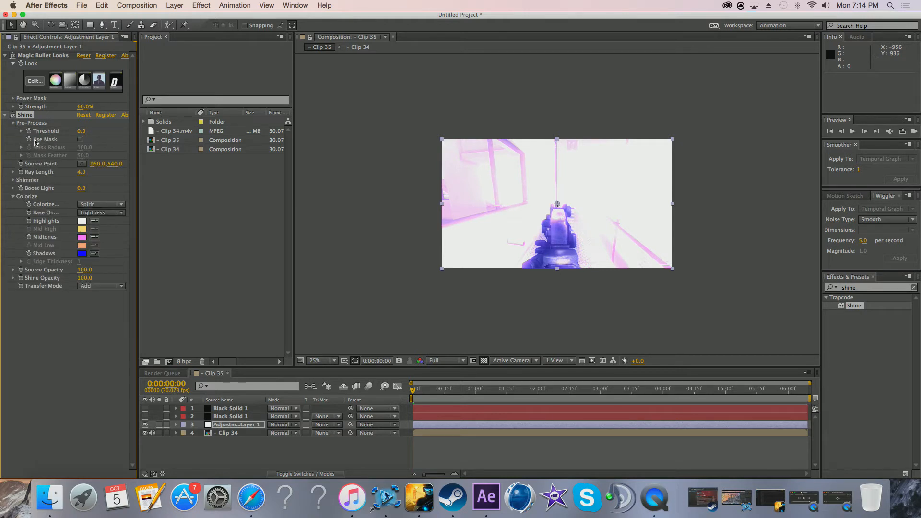
{"action": "left_click", "coordinate": [80, 139]}
{"action": "left_click_drag", "start_coordinate": [558, 203], "coordinate": [642, 139]}
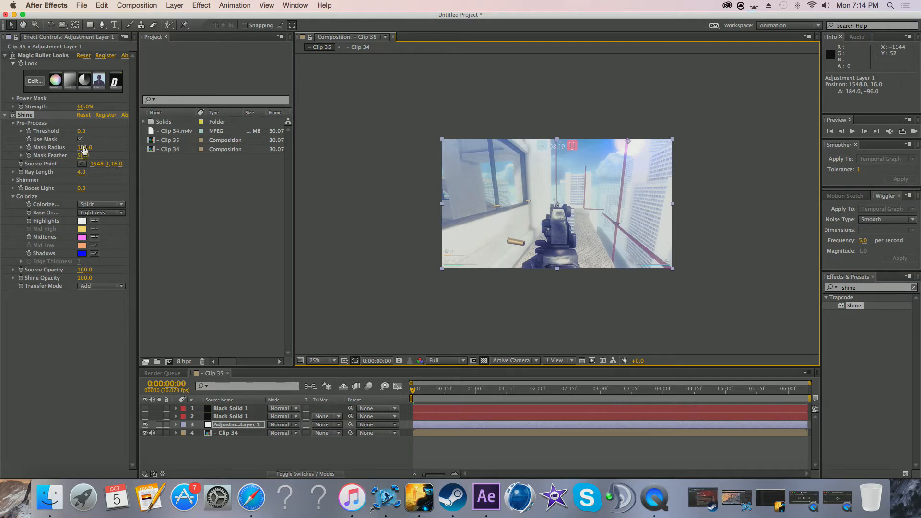
Step: Increase Shine's mask radius to 409 and its mask feather to 773
{"action": "left_click_drag", "start_coordinate": [83, 147], "coordinate": [124, 146]}
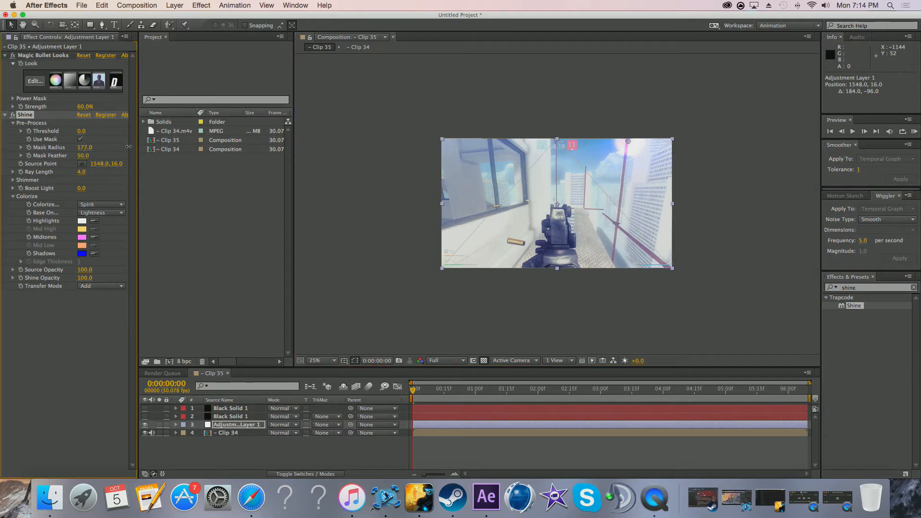
{"action": "left_click_drag", "start_coordinate": [186, 148], "coordinate": [226, 154]}
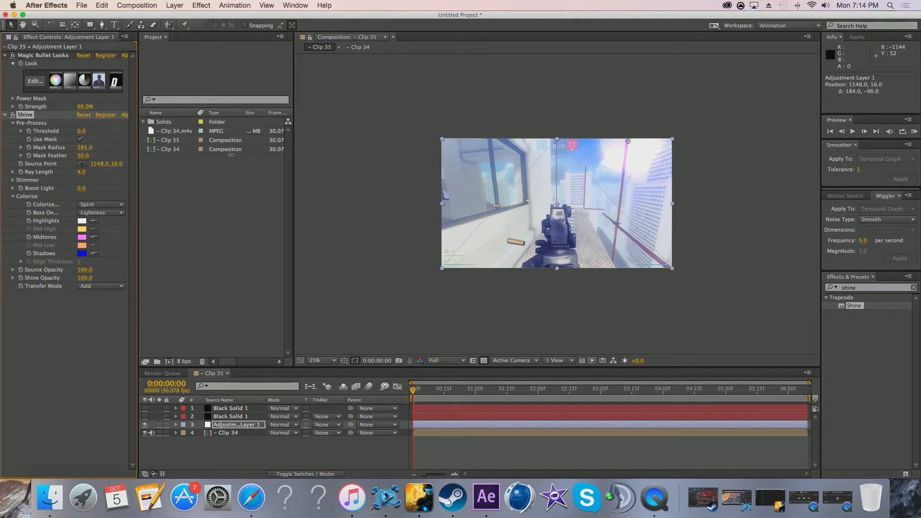
{"action": "left_click_drag", "start_coordinate": [82, 156], "coordinate": [135, 159]}
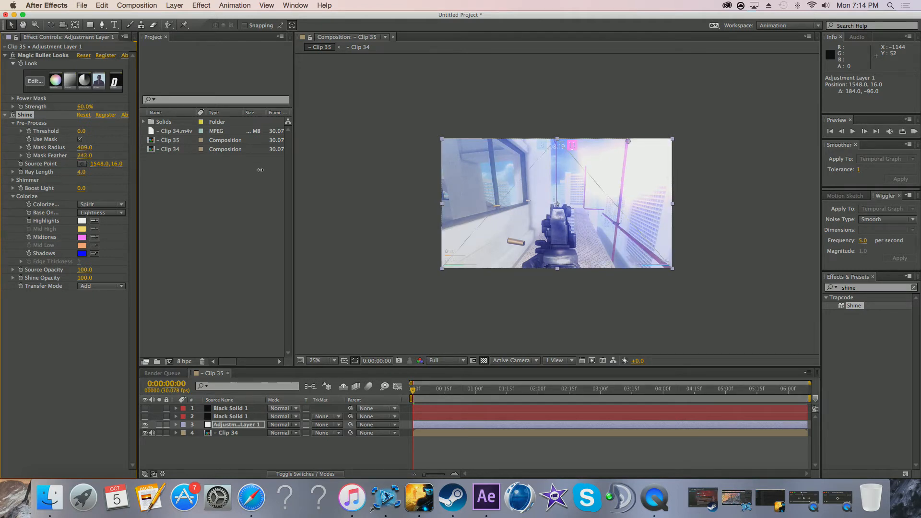
{"action": "left_click_drag", "start_coordinate": [284, 173], "coordinate": [473, 202]}
Step: Move Shine's source point to about 1348, 32 and lower the Shine opacity to 53
{"action": "left_click_drag", "start_coordinate": [628, 139], "coordinate": [605, 144]}
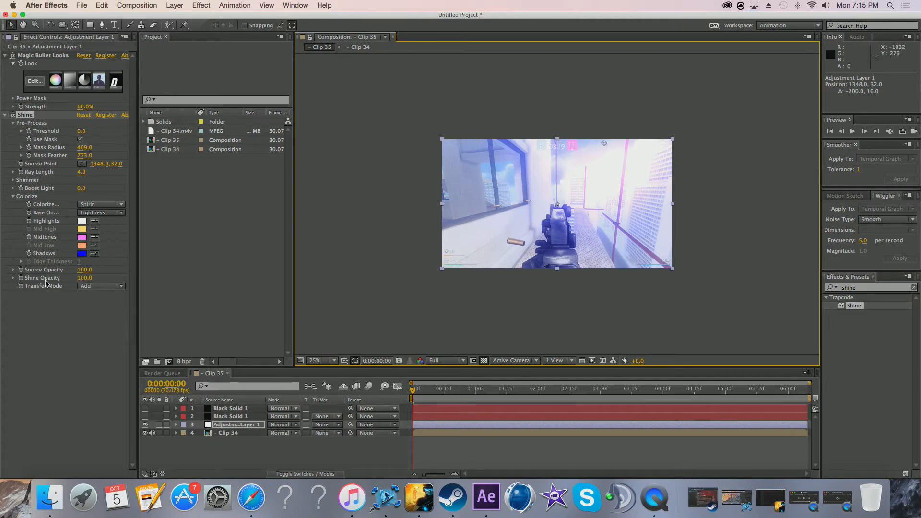
{"action": "left_click_drag", "start_coordinate": [85, 278], "coordinate": [74, 284]}
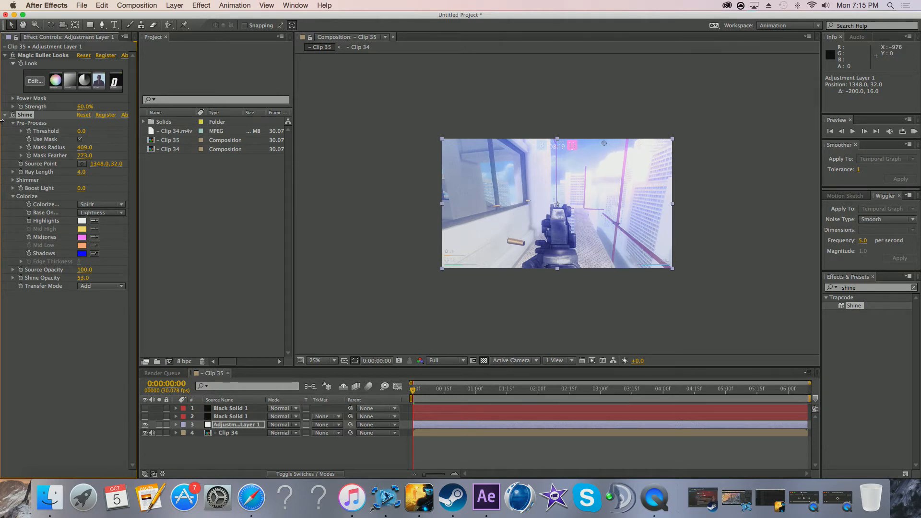
{"action": "left_click", "coordinate": [5, 116]}
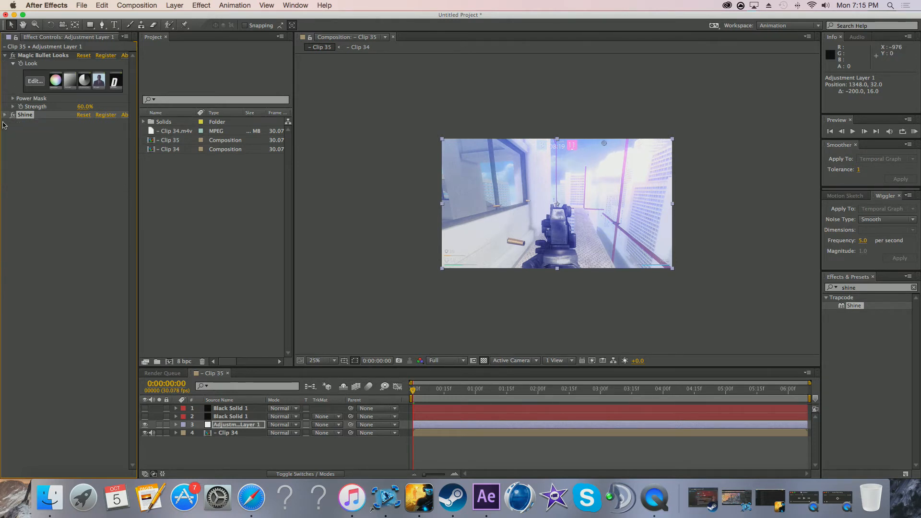
{"action": "left_click", "coordinate": [5, 115]}
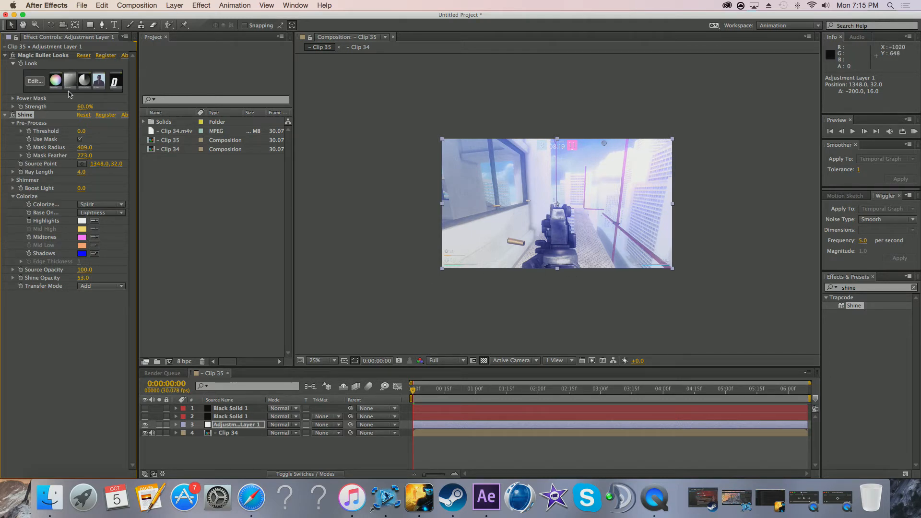
Step: Duplicate the Shine effect on the adjustment layer and collapse the settings of the original Shine and Magic Bullet Looks
{"action": "left_click", "coordinate": [101, 5]}
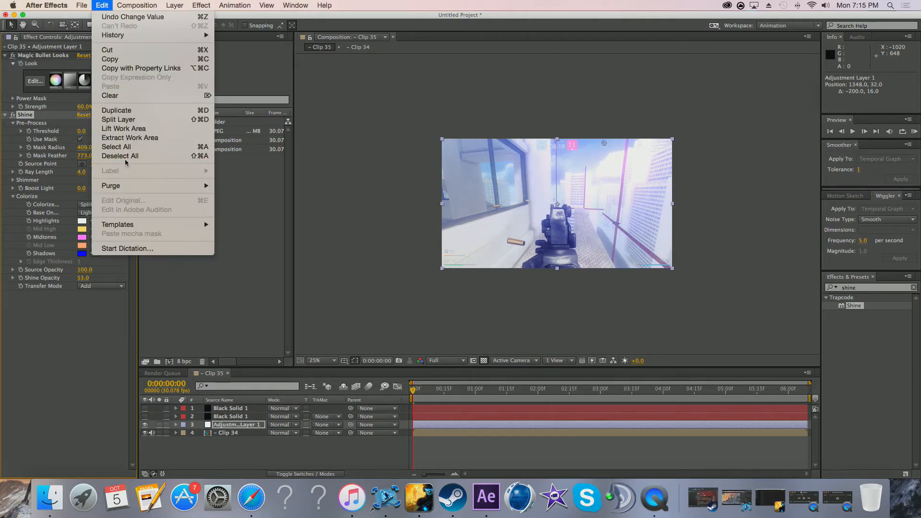
{"action": "left_click", "coordinate": [129, 112]}
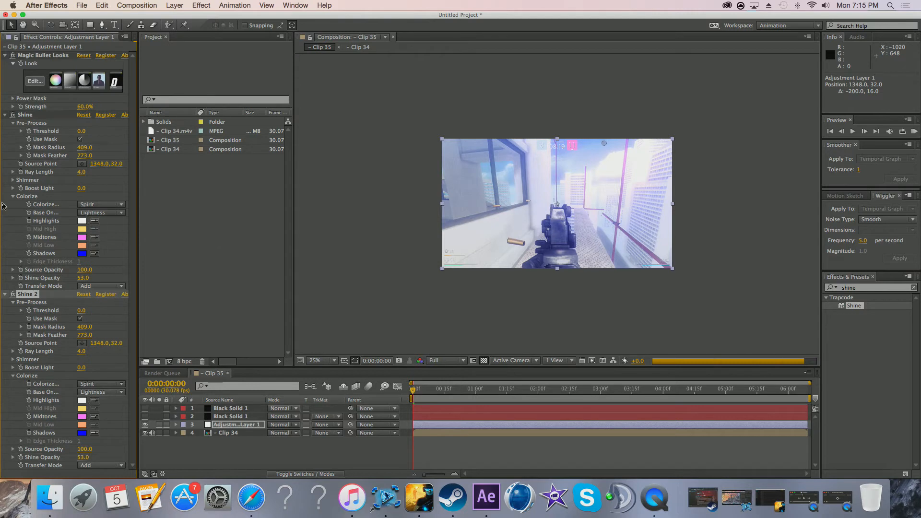
{"action": "left_click", "coordinate": [5, 115]}
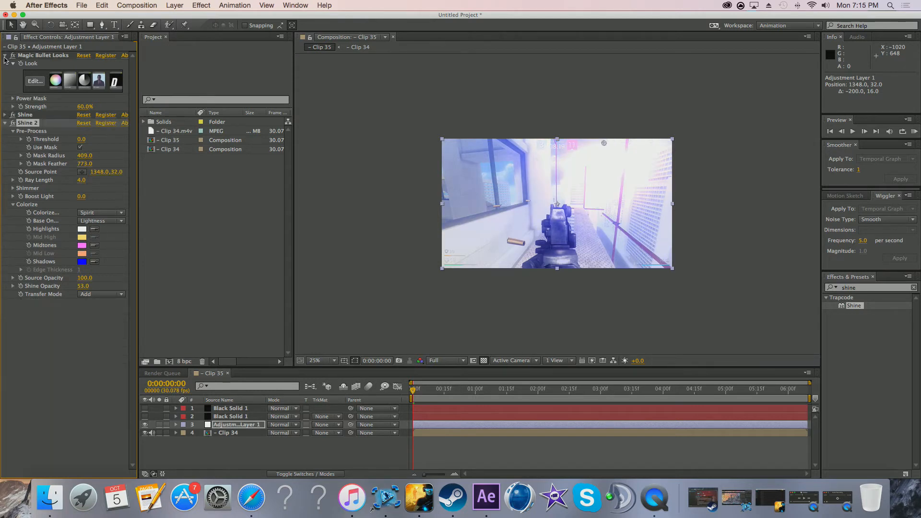
{"action": "left_click", "coordinate": [5, 55]}
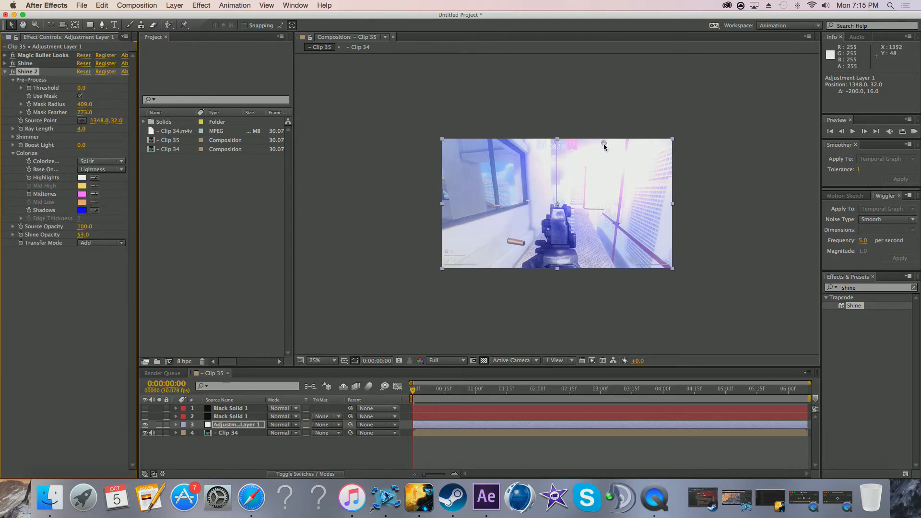
Step: Move the duplicated Shine's source point to about 692, 1144 just below the frame and set its Colorize preset to Deepsea
{"action": "mouse_move", "coordinate": [604, 143]}
{"action": "left_mouse_down"}
{"action": "mouse_move", "coordinate": [564, 192]}
{"action": "mouse_move", "coordinate": [469, 261]}
{"action": "mouse_move", "coordinate": [527, 280]}
{"action": "left_mouse_up"}
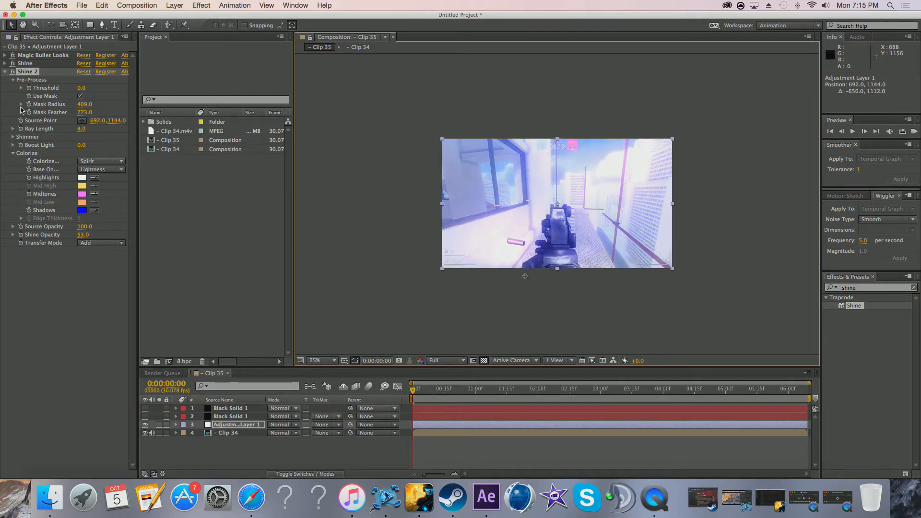
{"action": "left_click", "coordinate": [107, 162]}
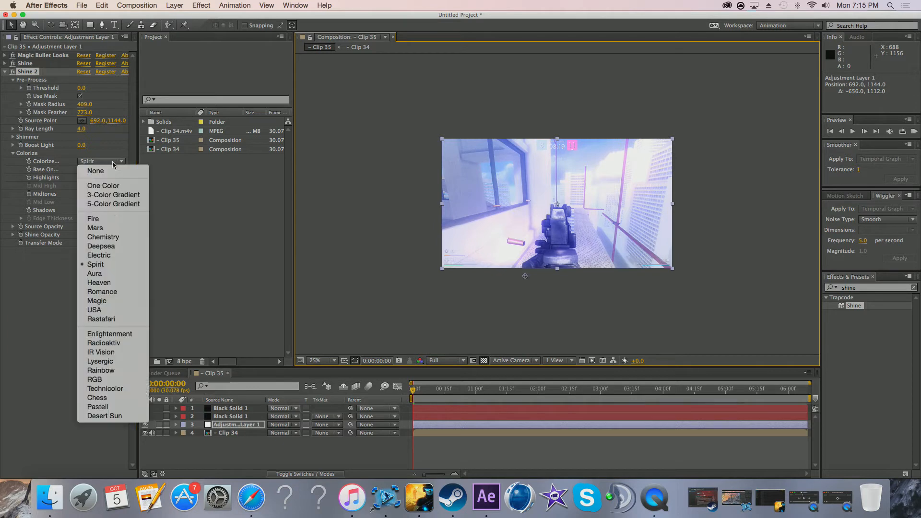
{"action": "left_click", "coordinate": [117, 247]}
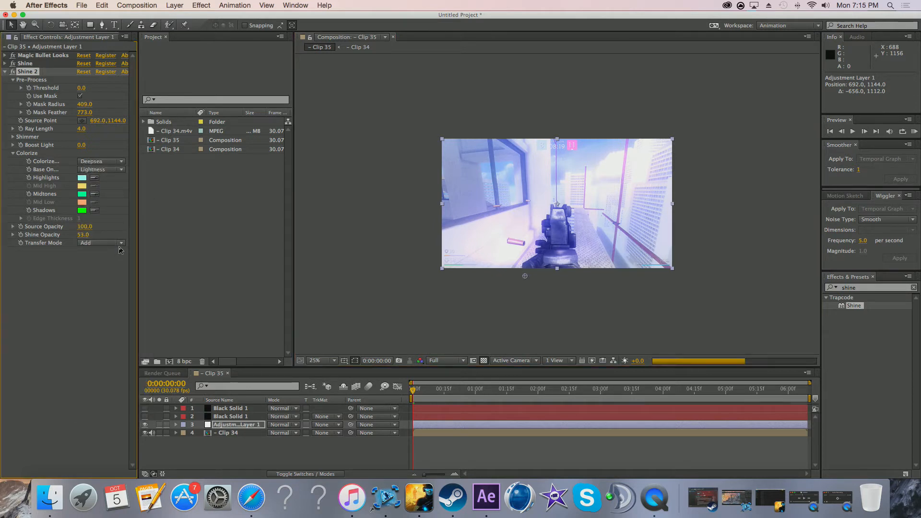
Step: Deselect the adjustment layer and make both Black Solid letterbox layers visible
{"action": "left_click", "coordinate": [378, 233]}
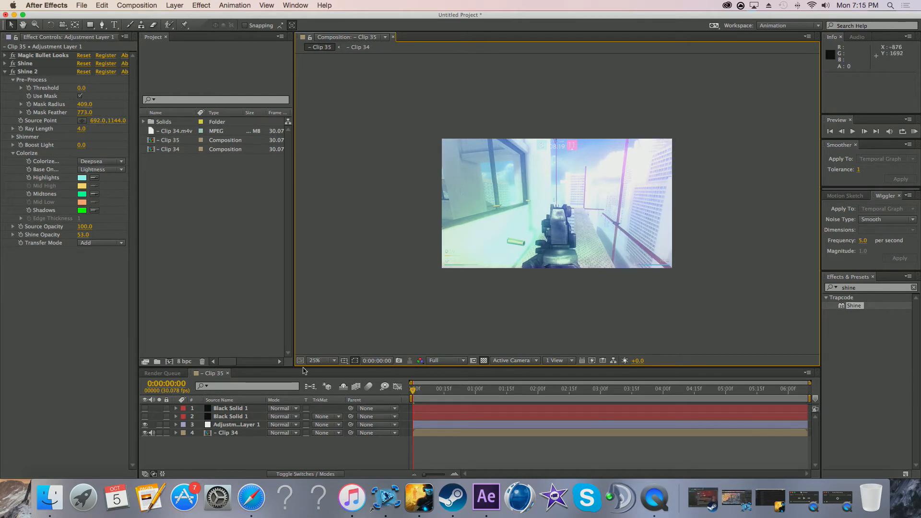
{"action": "left_click", "coordinate": [145, 416]}
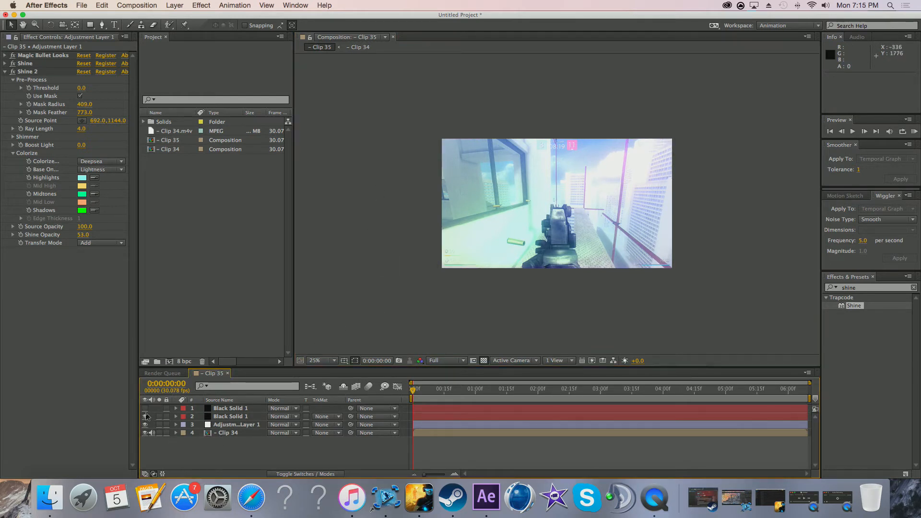
{"action": "left_click", "coordinate": [368, 222]}
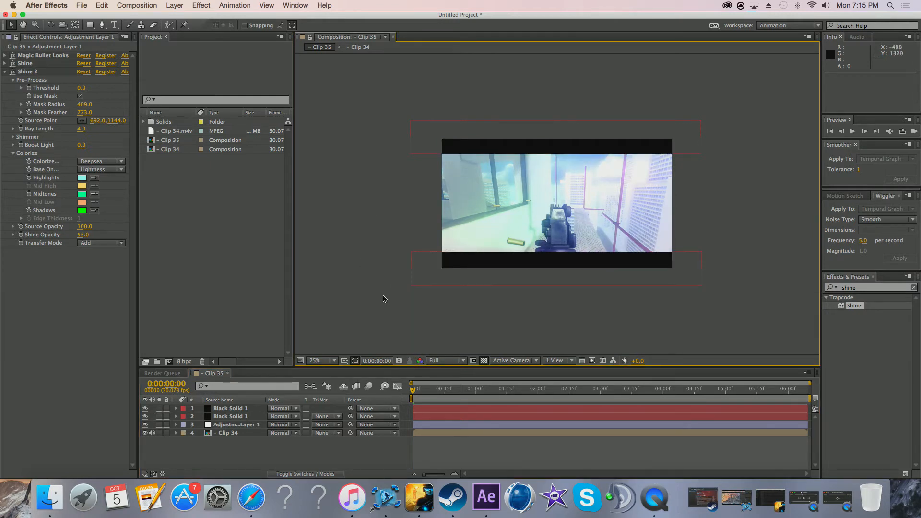
Step: Check the grade at 0:00:02:21 and 0:00:03:14 and collapse the Shine 2 settings
{"action": "left_click_drag", "start_coordinate": [413, 391], "coordinate": [585, 391]}
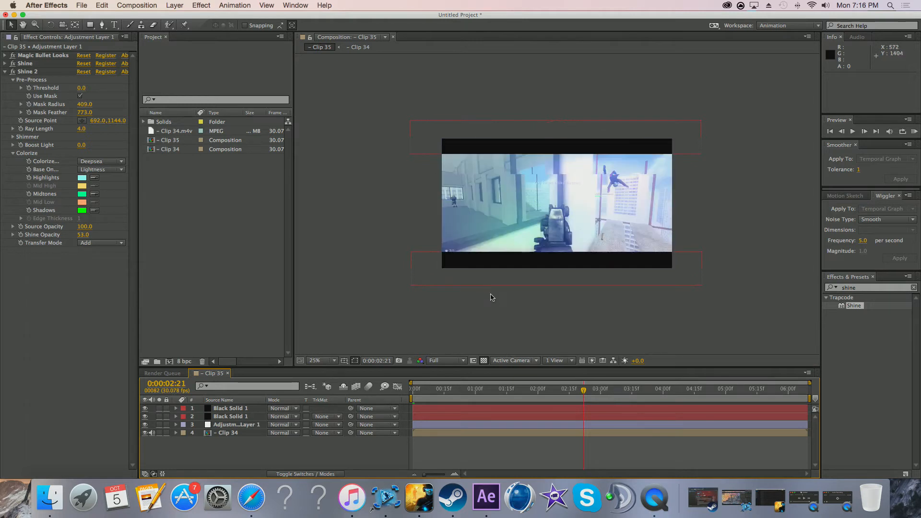
{"action": "left_click", "coordinate": [631, 395]}
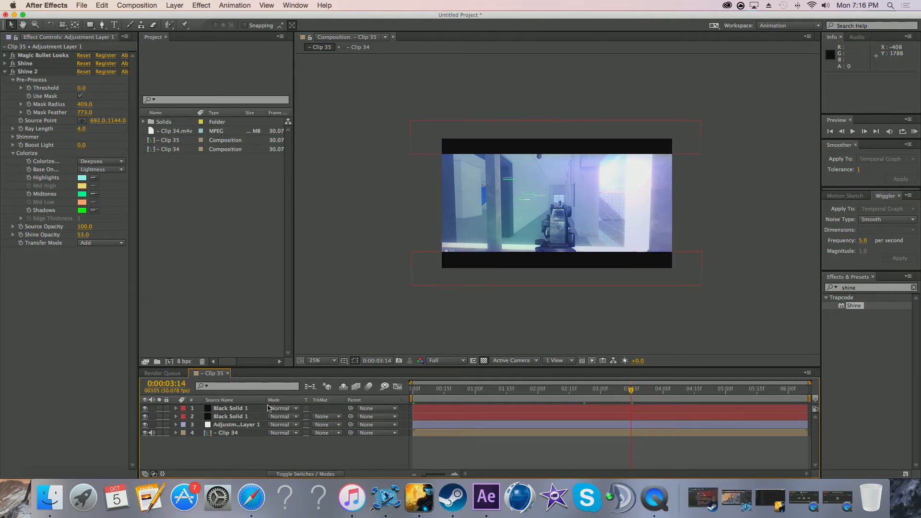
{"action": "left_click", "coordinate": [5, 72]}
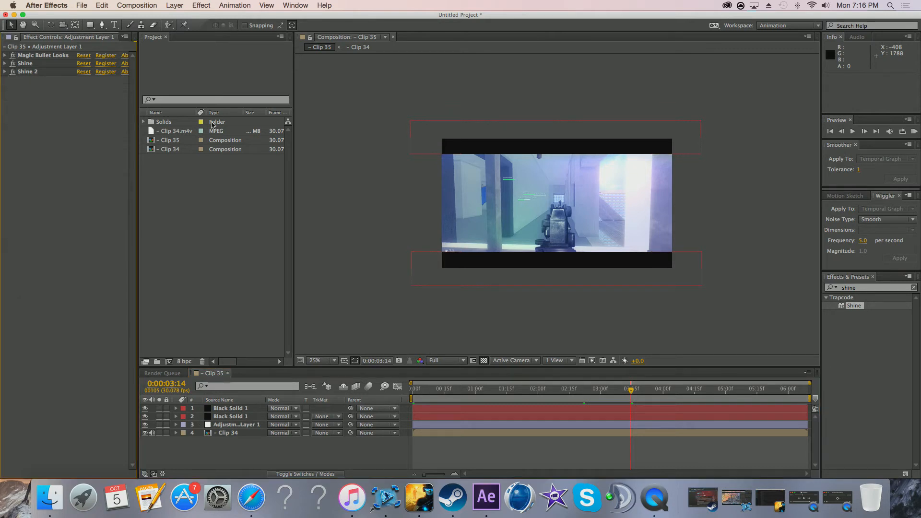
Step: Add a Sharpen effect to the adjustment layer, set its Sharpen Amount to 30 and collapse its settings
{"action": "left_click", "coordinate": [174, 5]}
{"action": "mouse_move", "coordinate": [197, 6]}
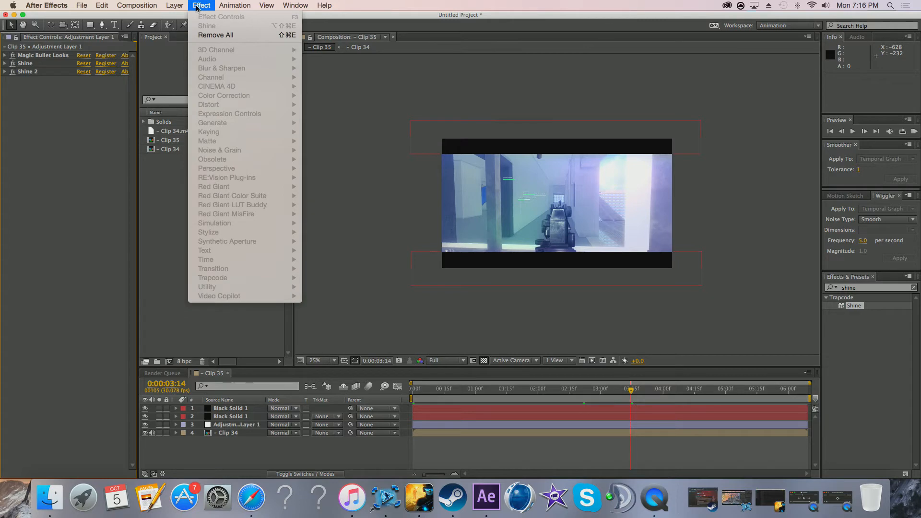
{"action": "left_click", "coordinate": [43, 76]}
{"action": "left_click", "coordinate": [180, 6]}
{"action": "mouse_move", "coordinate": [202, 5]}
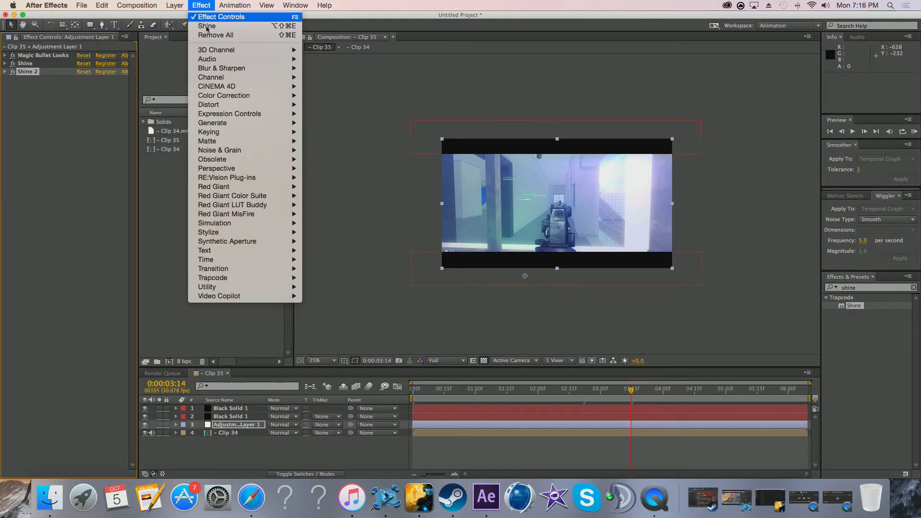
{"action": "mouse_move", "coordinate": [226, 68]}
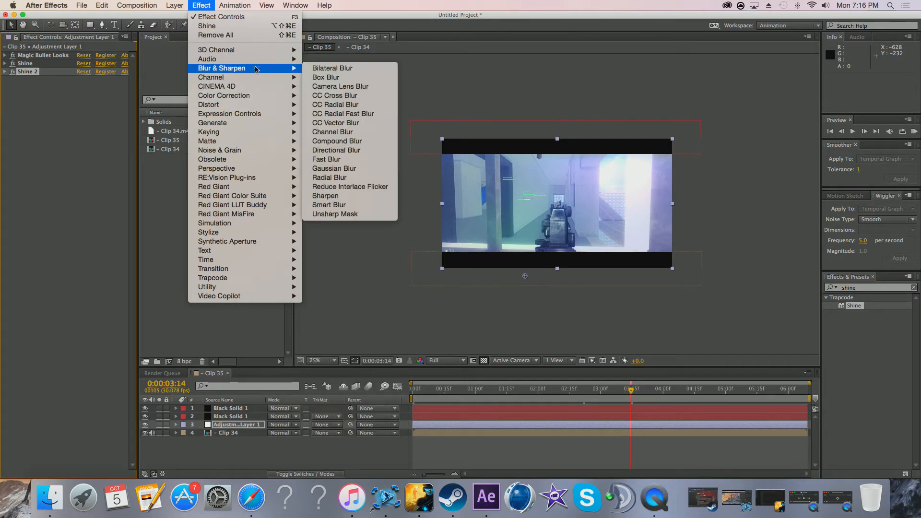
{"action": "left_click", "coordinate": [351, 197]}
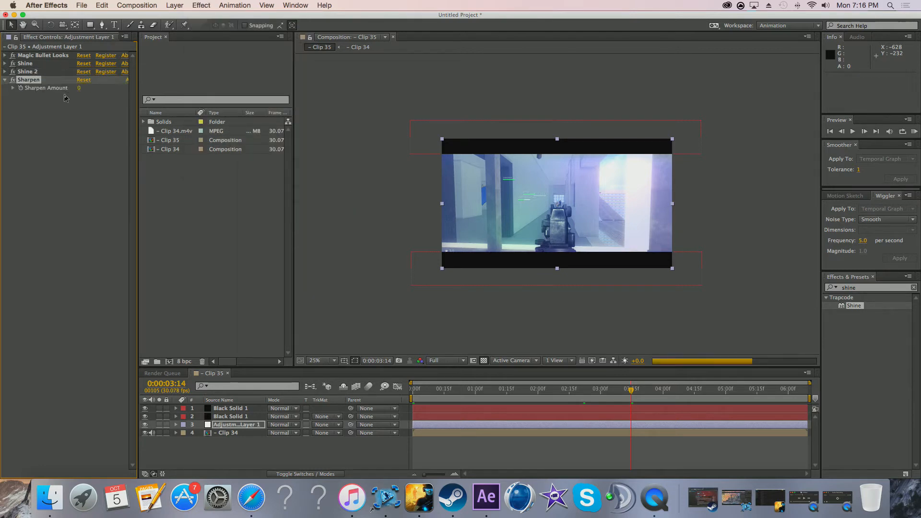
{"action": "left_click_drag", "start_coordinate": [87, 88], "coordinate": [95, 91]}
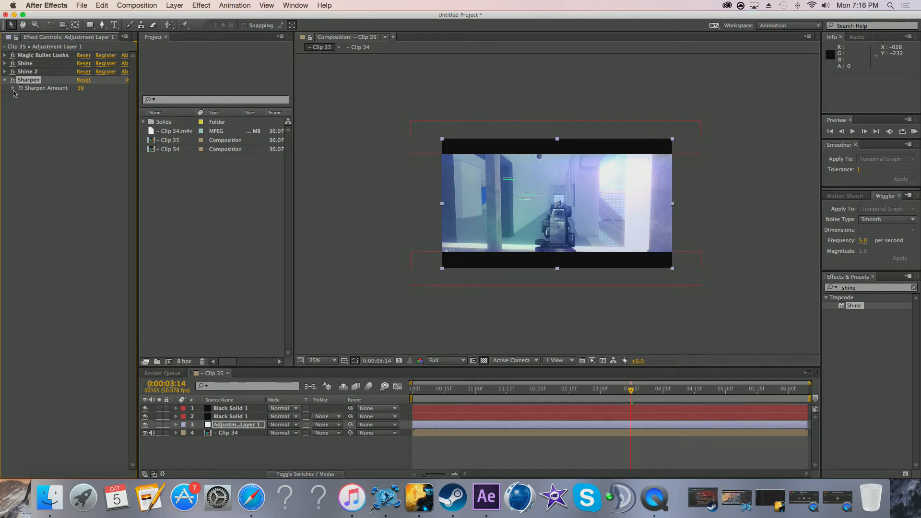
{"action": "left_click", "coordinate": [9, 81]}
Step: Add a Brightness & Contrast effect to the adjustment layer and set its Contrast to 48
{"action": "left_click", "coordinate": [139, 5]}
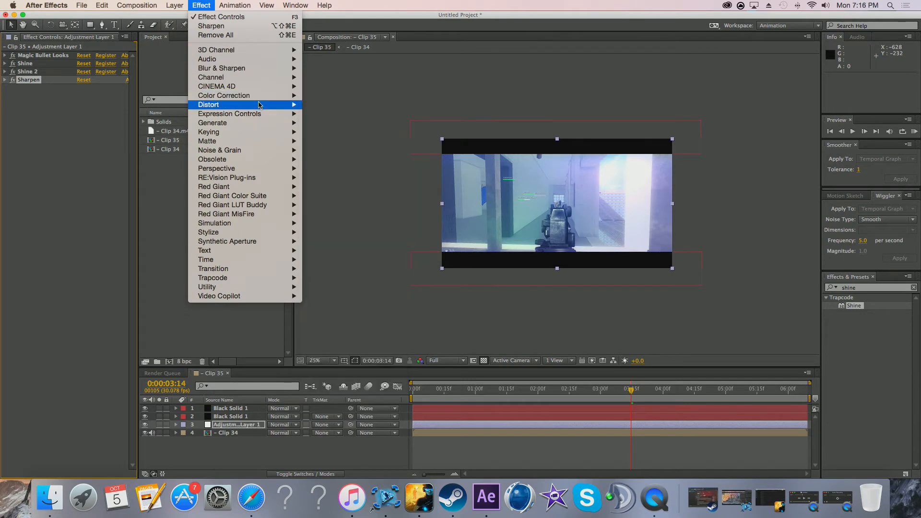
{"action": "mouse_move", "coordinate": [269, 99]}
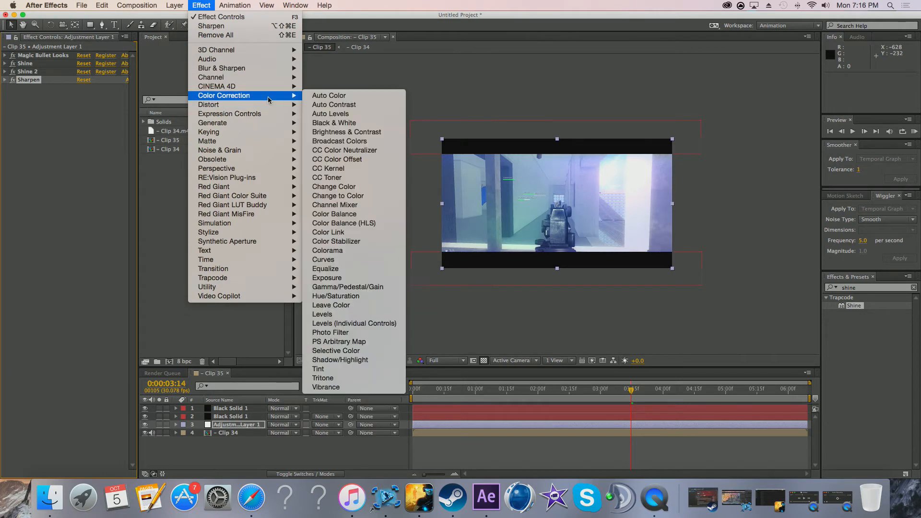
{"action": "left_click", "coordinate": [347, 133]}
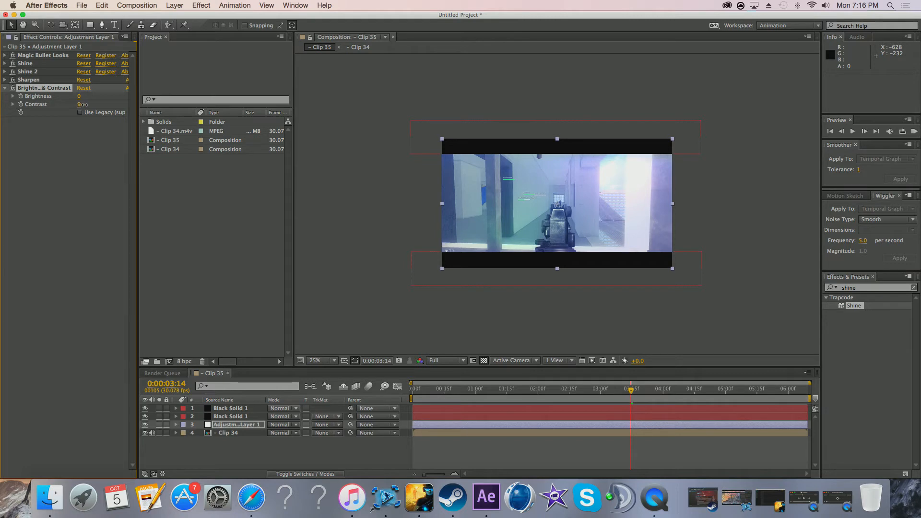
{"action": "left_click_drag", "start_coordinate": [96, 105], "coordinate": [102, 104]}
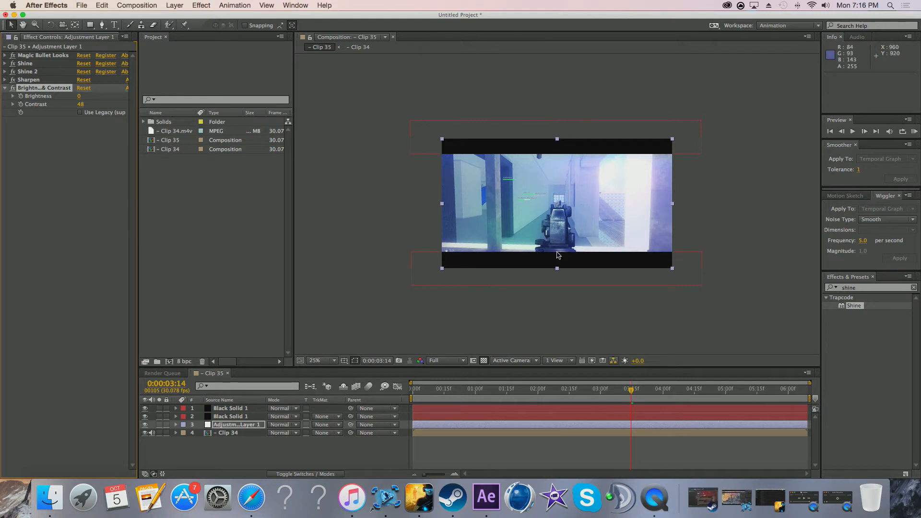
Step: Check the grade at 0:00:02:21, 0:00:02:04 and 0:00:03:09 and collapse the Brightness & Contrast settings
{"action": "left_click", "coordinate": [583, 399]}
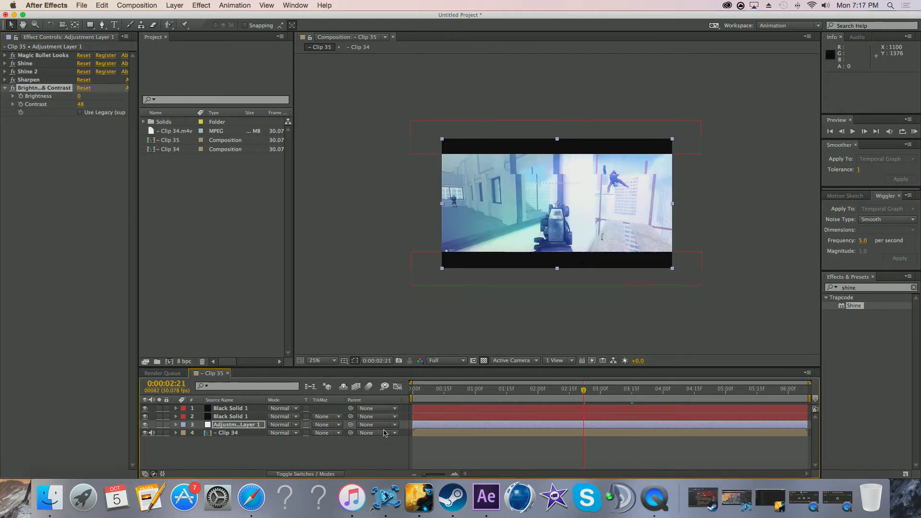
{"action": "left_click", "coordinate": [547, 399]}
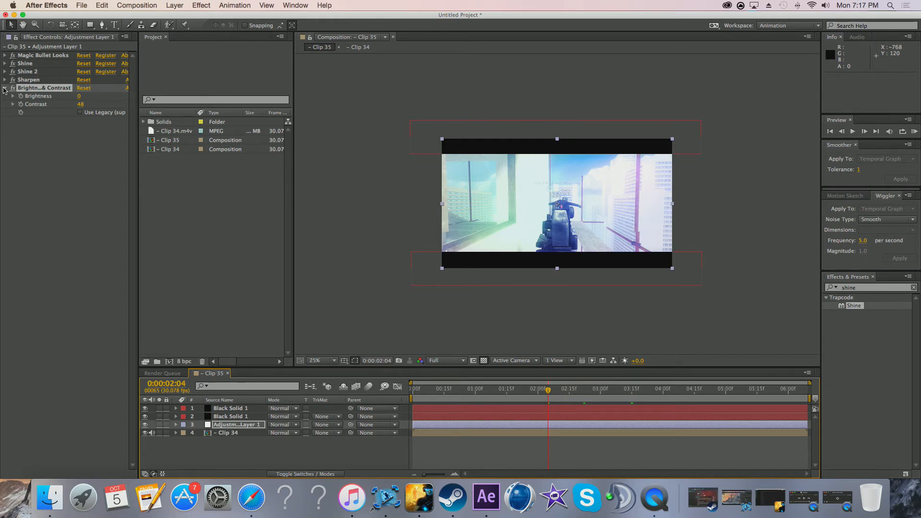
{"action": "left_click", "coordinate": [4, 88]}
{"action": "left_click", "coordinate": [621, 393]}
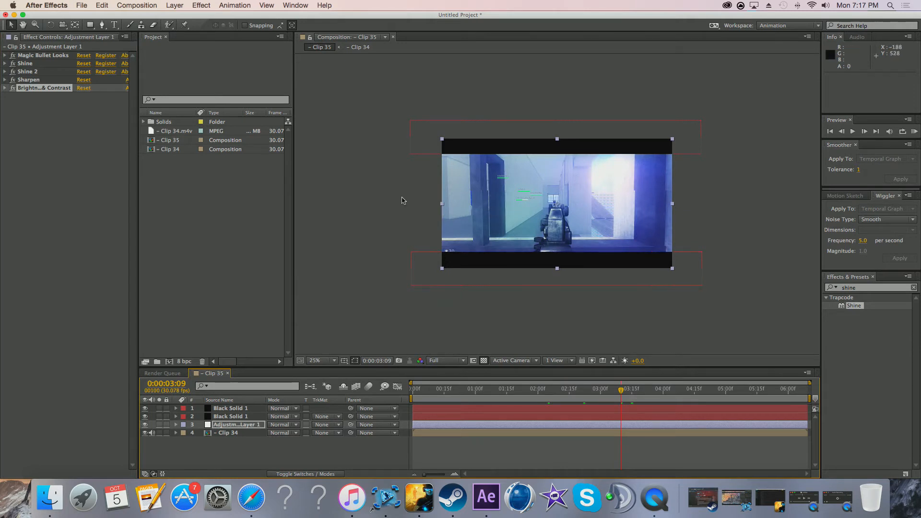
Step: Search the effects for "optical" and apply Optical Flares to the adjustment layer
{"action": "left_click", "coordinate": [230, 429]}
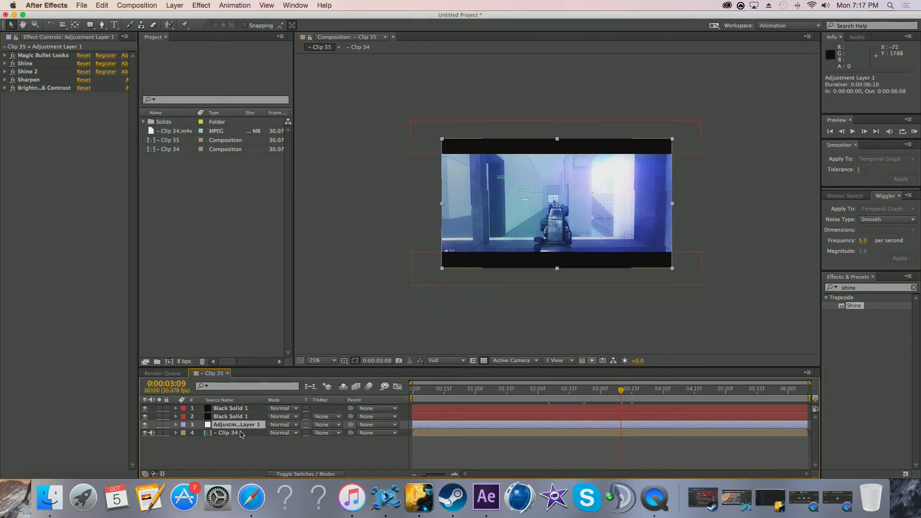
{"action": "left_click", "coordinate": [860, 291]}
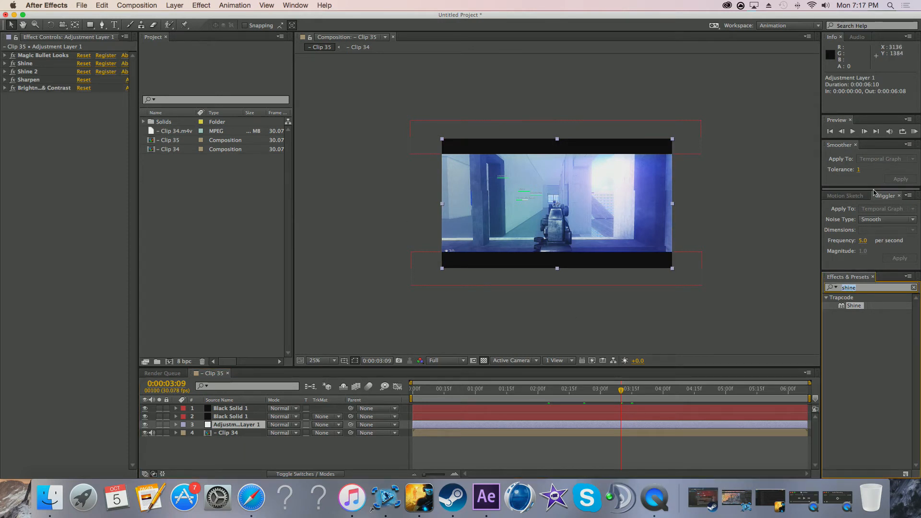
{"action": "type", "text": "ot"}
{"action": "type", "text": "tical"}
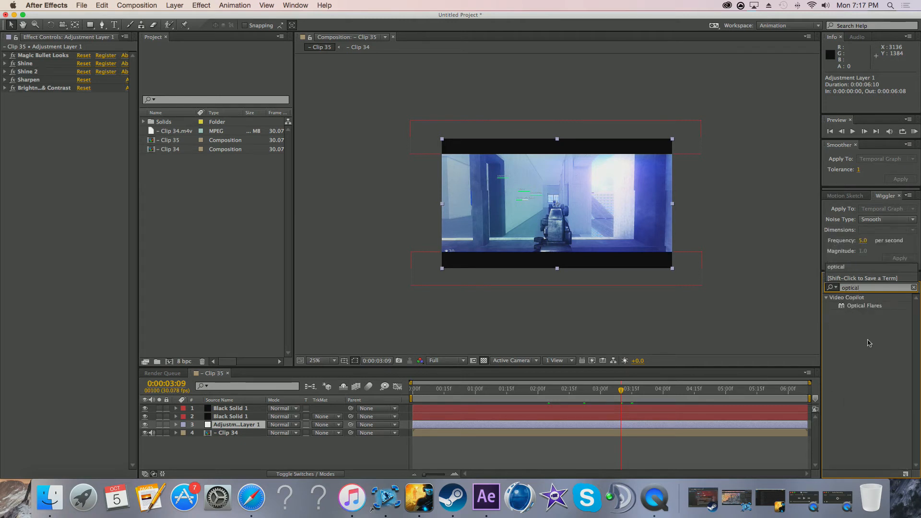
{"action": "left_click_drag", "start_coordinate": [878, 309], "coordinate": [465, 351]}
{"action": "left_click_drag", "start_coordinate": [869, 313], "coordinate": [230, 425]}
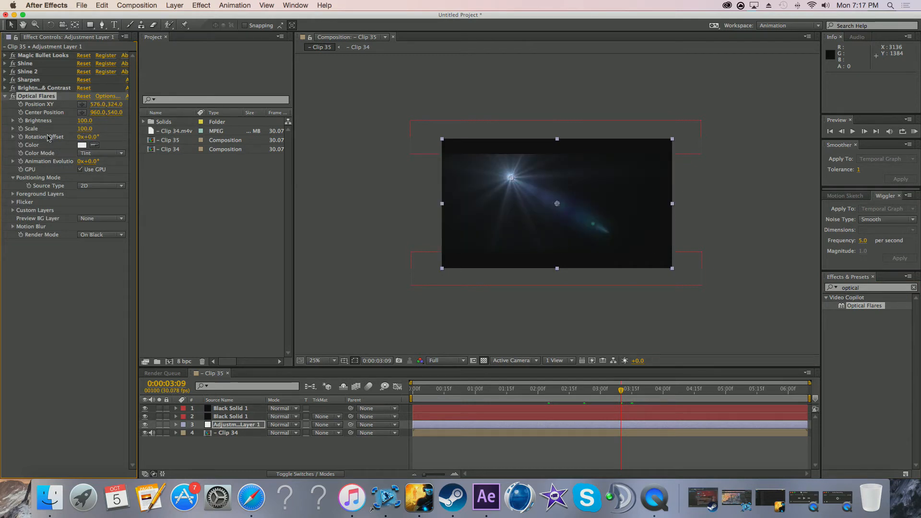
{"action": "left_click", "coordinate": [121, 235]}
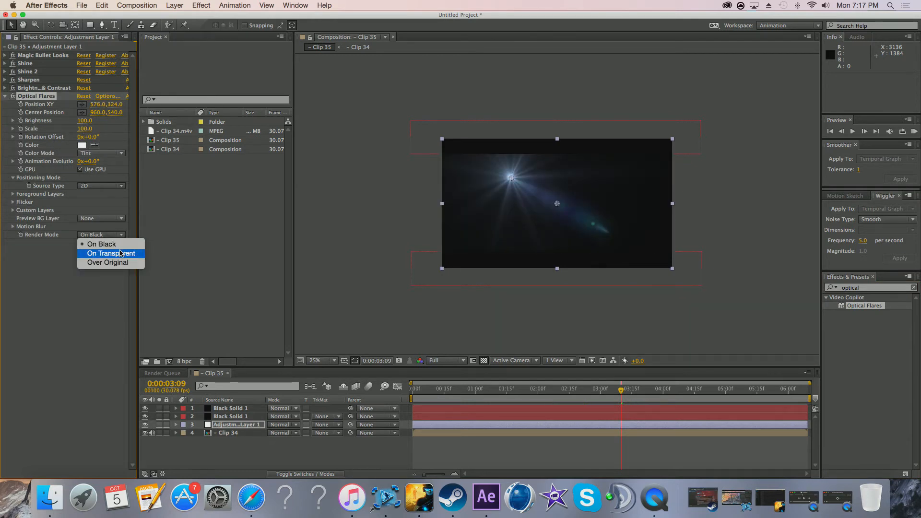
{"action": "left_click", "coordinate": [52, 257]}
{"action": "left_click_drag", "start_coordinate": [50, 98], "coordinate": [48, 60]}
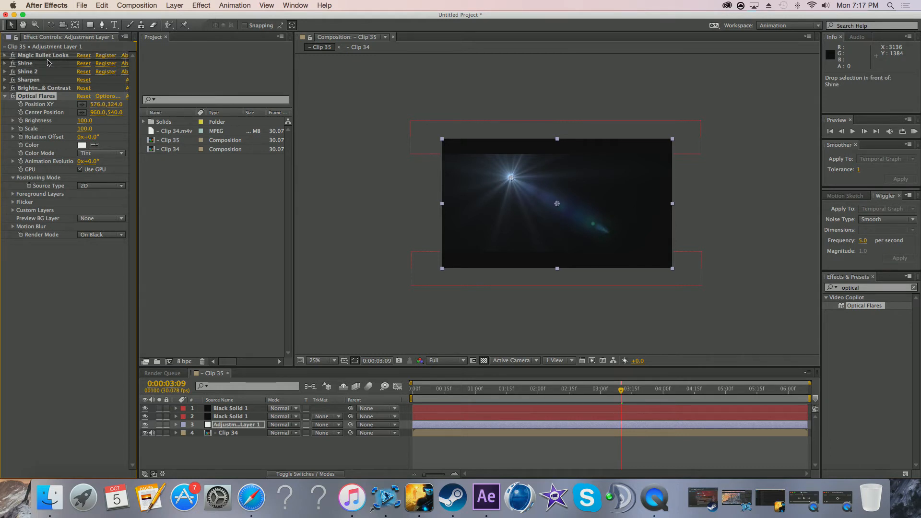
{"action": "left_click_drag", "start_coordinate": [47, 61], "coordinate": [50, 96]}
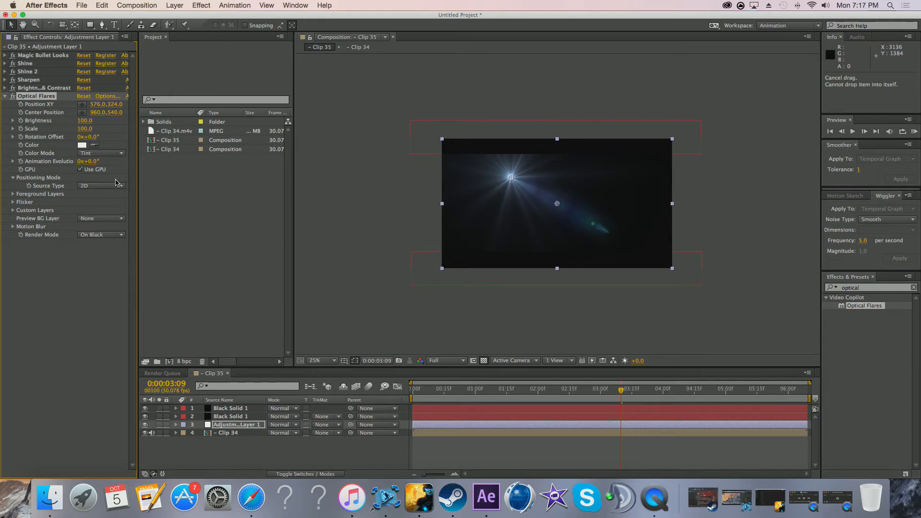
Step: Set the Optical Flares Render Mode to Over Original and move the flare onto the bright window right of the gun
{"action": "left_click", "coordinate": [122, 235]}
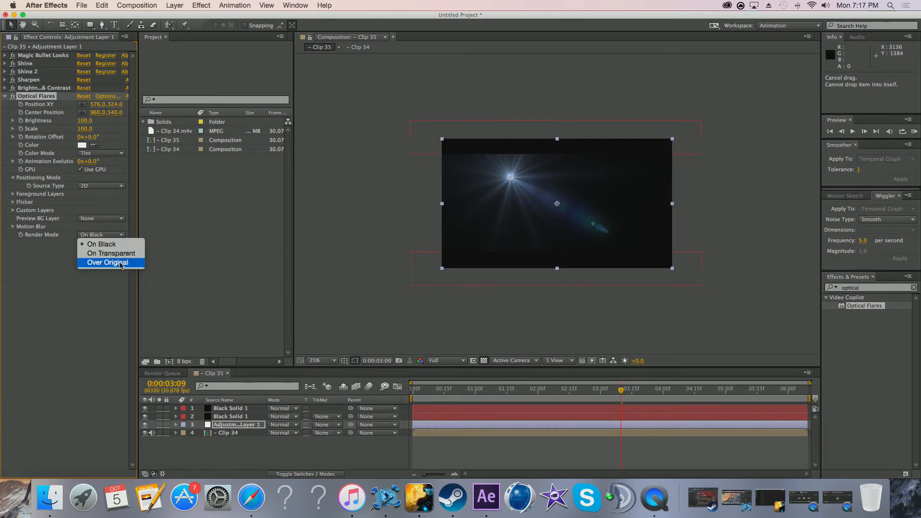
{"action": "left_click", "coordinate": [118, 264]}
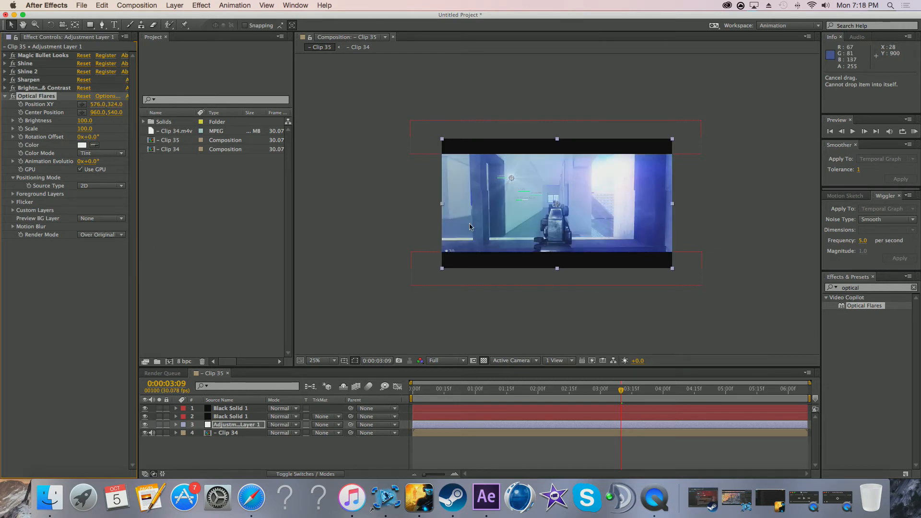
{"action": "left_click_drag", "start_coordinate": [511, 179], "coordinate": [608, 192]}
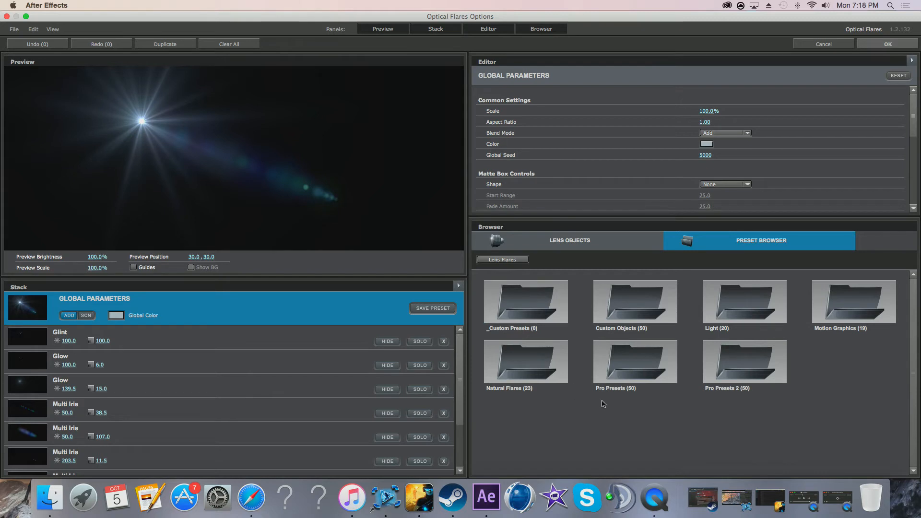
Step: In the Optical Flares options, load the Dirty Anamorphic preset from the Motion Graphics collection
{"action": "left_click", "coordinate": [833, 305]}
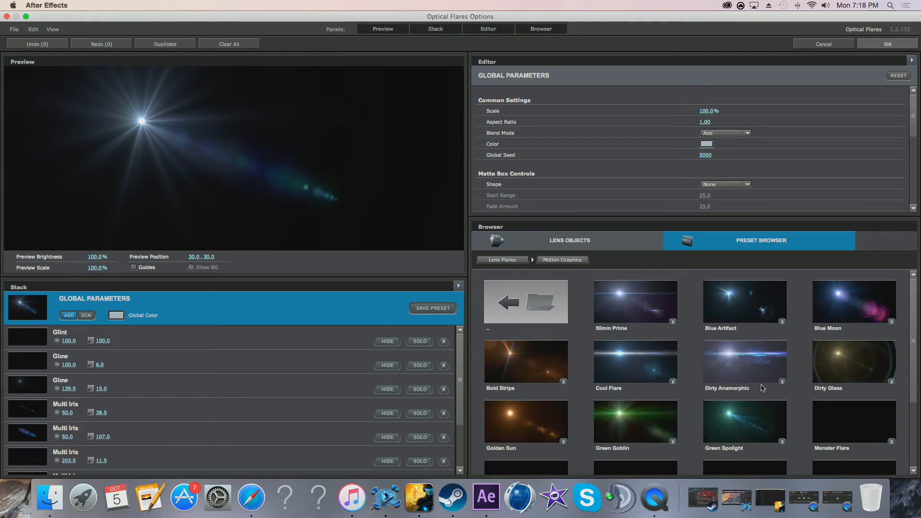
{"action": "scroll", "coordinate": [787, 339], "scroll_direction": "down", "scroll_amount": 3}
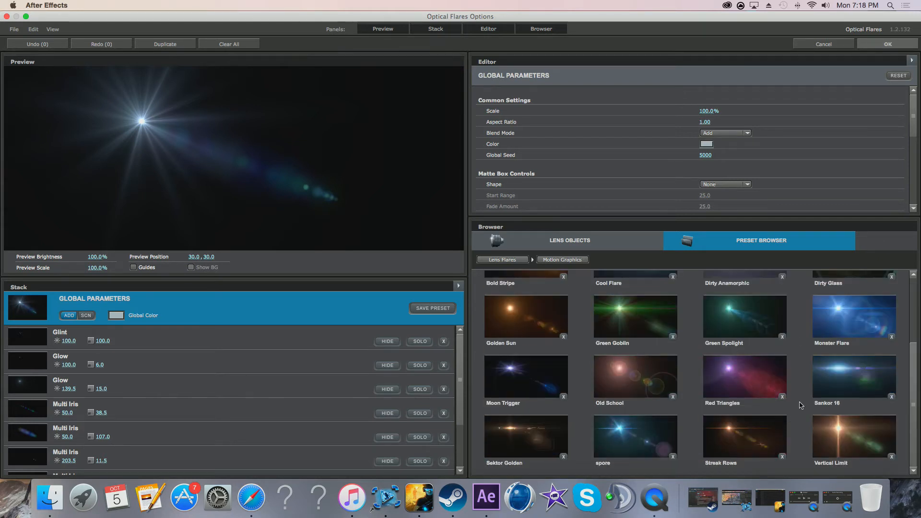
{"action": "scroll", "coordinate": [803, 410], "scroll_direction": "up", "scroll_amount": 3}
{"action": "scroll", "coordinate": [802, 410], "scroll_direction": "down", "scroll_amount": 3}
{"action": "scroll", "coordinate": [797, 384], "scroll_direction": "up", "scroll_amount": 3}
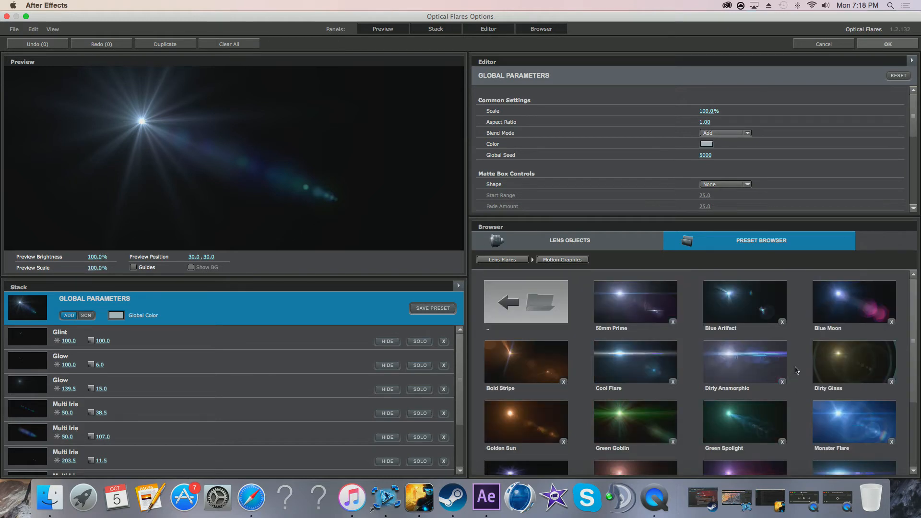
{"action": "left_click", "coordinate": [760, 365]}
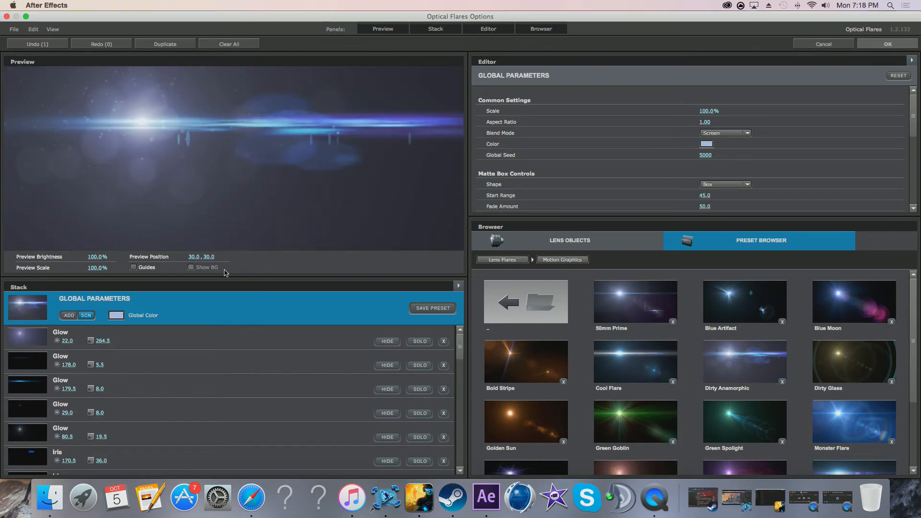
Step: Hide the third Glow element, the thin blue horizontal streak, in the flare's stack
{"action": "scroll", "coordinate": [213, 355], "scroll_direction": "down", "scroll_amount": 5}
{"action": "scroll", "coordinate": [208, 364], "scroll_direction": "up", "scroll_amount": 5}
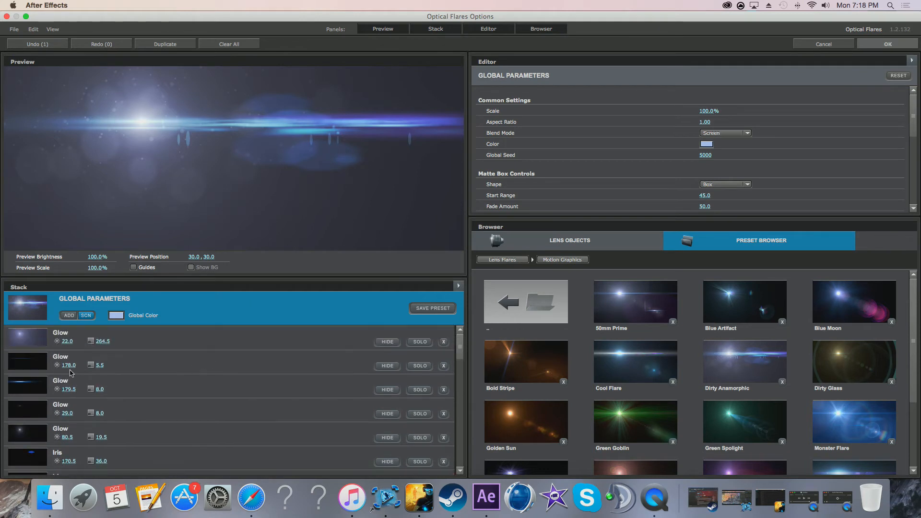
{"action": "left_click", "coordinate": [34, 388]}
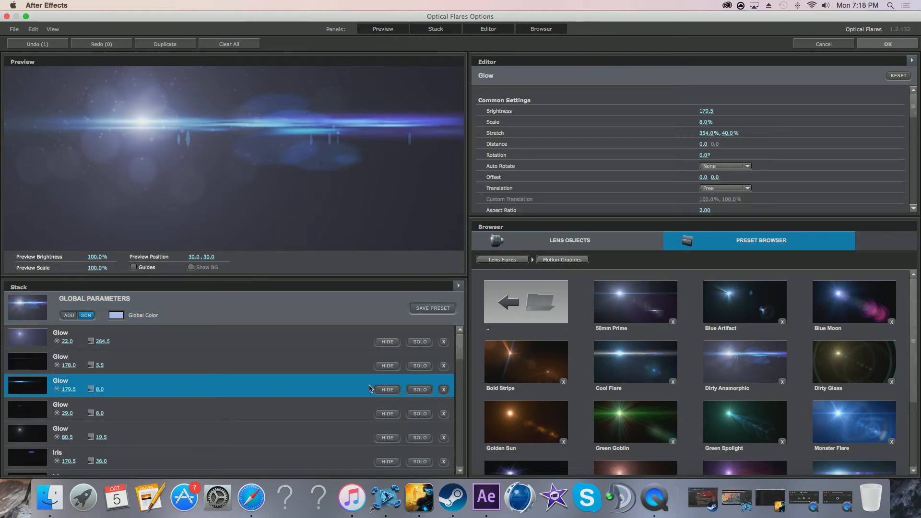
{"action": "left_click", "coordinate": [387, 389]}
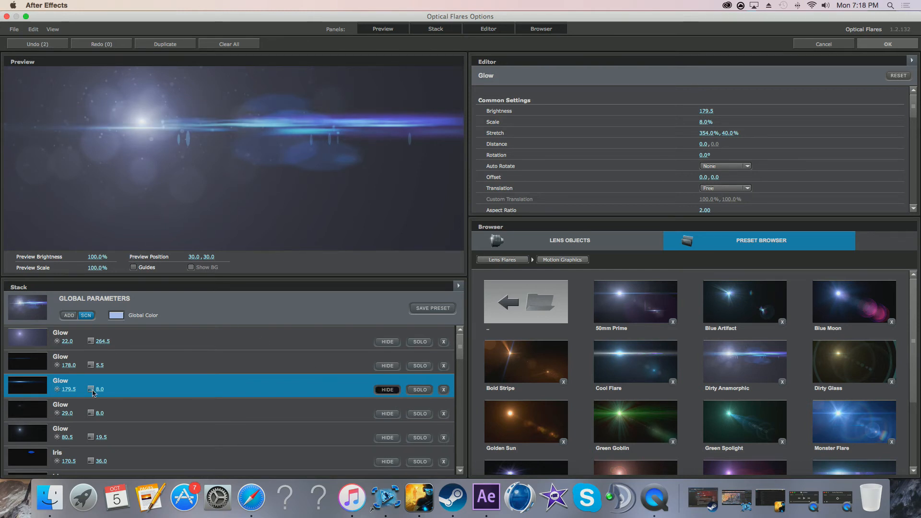
Step: Compare the flare with and without the first Glow element, keep the element shown and set its Brightness to 10
{"action": "left_click", "coordinate": [29, 335]}
{"action": "left_click", "coordinate": [387, 342]}
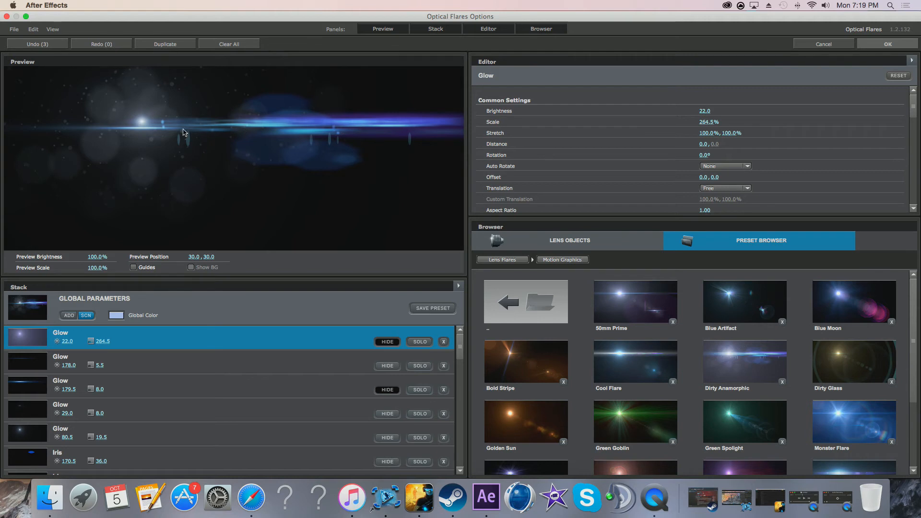
{"action": "left_click", "coordinate": [385, 343]}
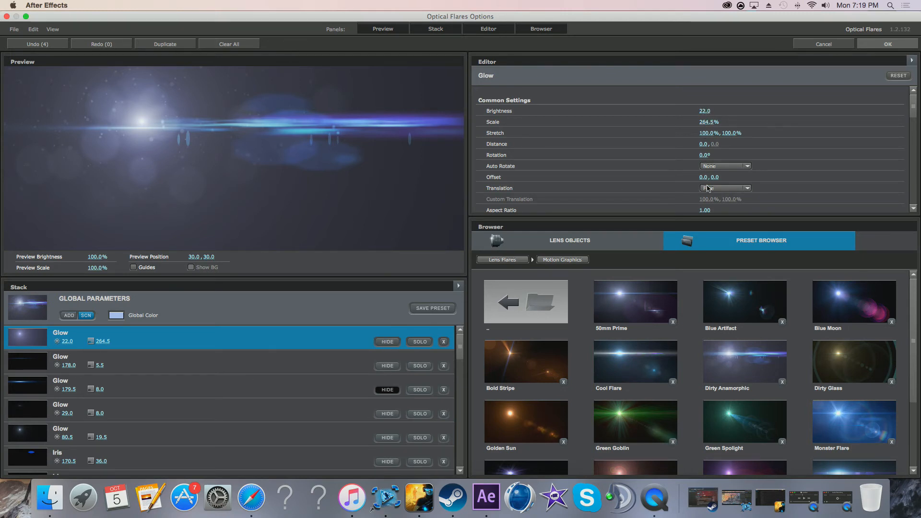
{"action": "left_click_drag", "start_coordinate": [707, 112], "coordinate": [700, 116]}
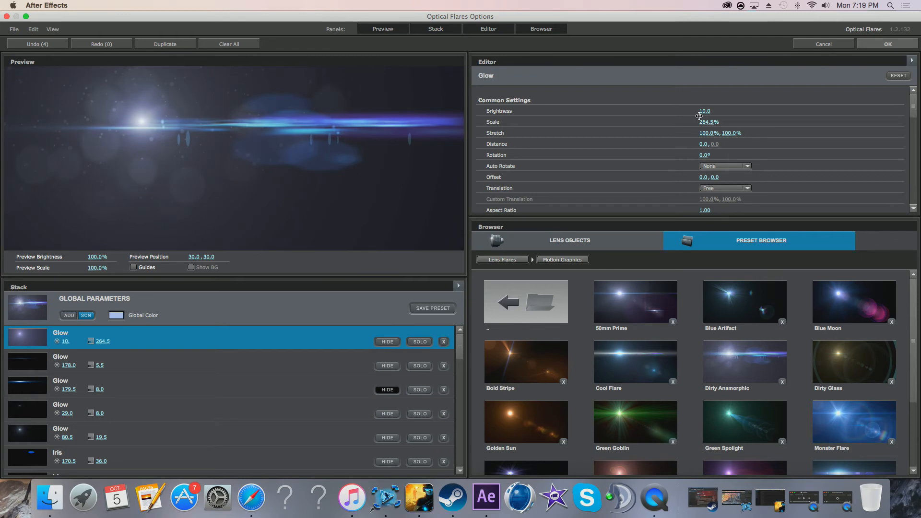
Step: Hide the fourth and fifth Glow elements in the flare's stack and apply the flare options
{"action": "scroll", "coordinate": [131, 388], "scroll_direction": "down", "scroll_amount": 5}
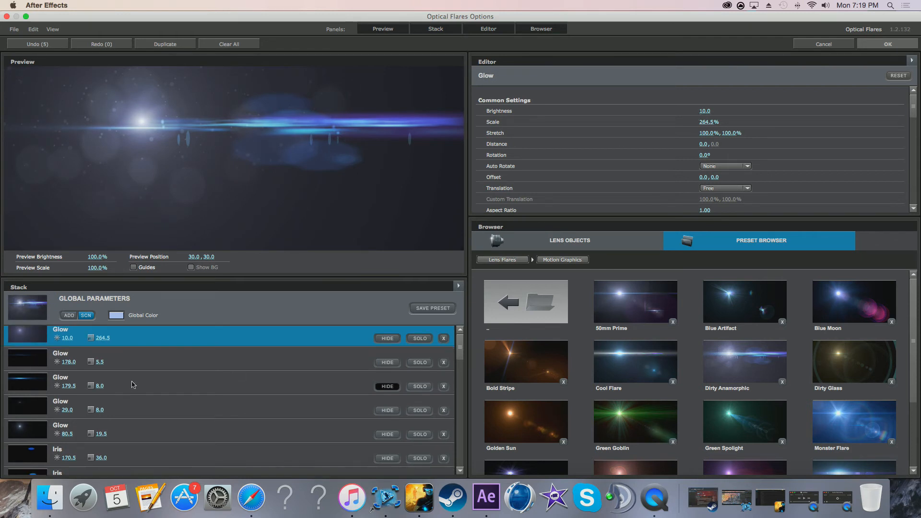
{"action": "scroll", "coordinate": [37, 375], "scroll_direction": "down", "scroll_amount": 10}
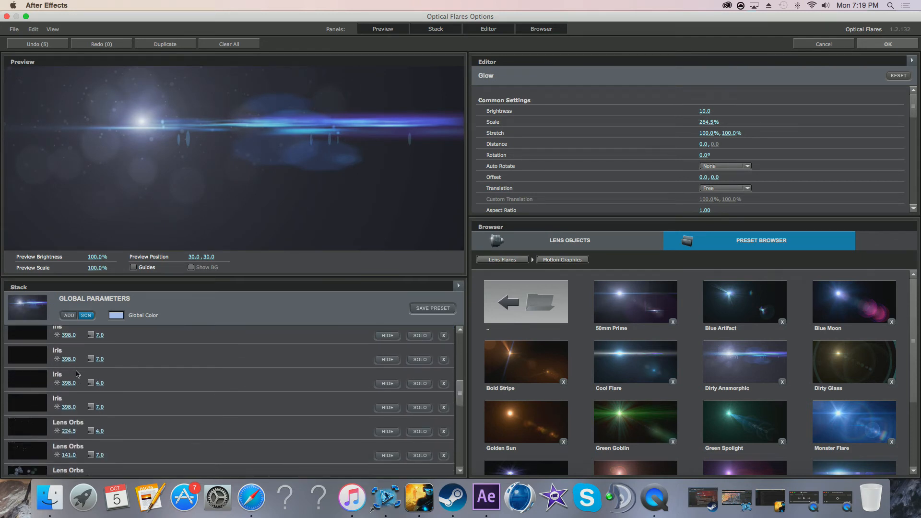
{"action": "scroll", "coordinate": [78, 374], "scroll_direction": "up", "scroll_amount": 5}
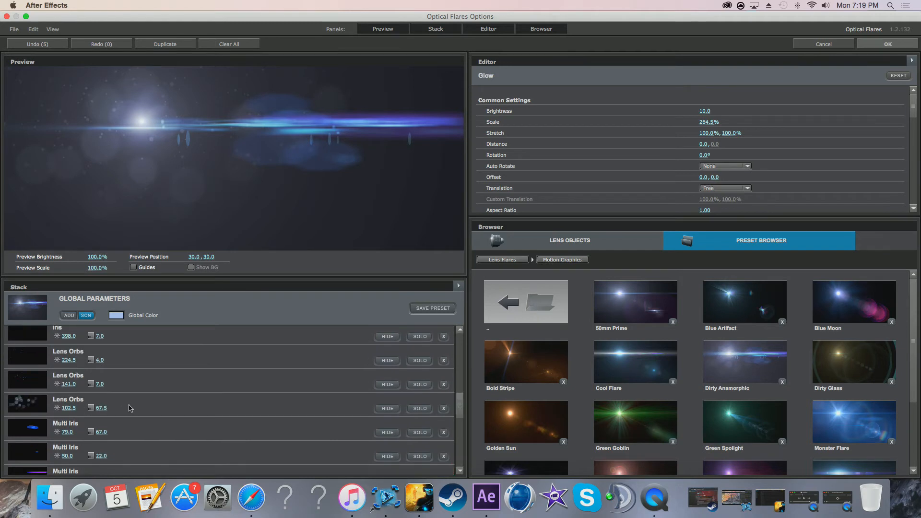
{"action": "left_click_drag", "start_coordinate": [459, 407], "coordinate": [460, 352]}
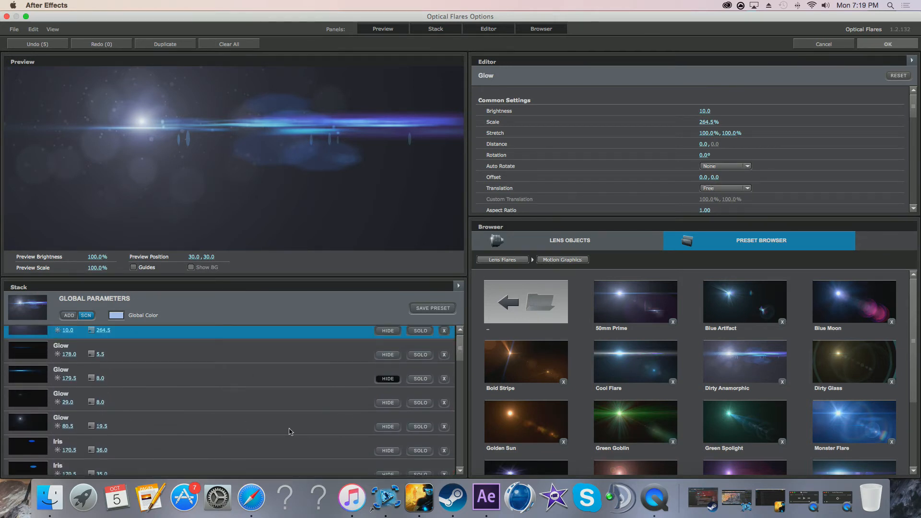
{"action": "left_click", "coordinate": [387, 427]}
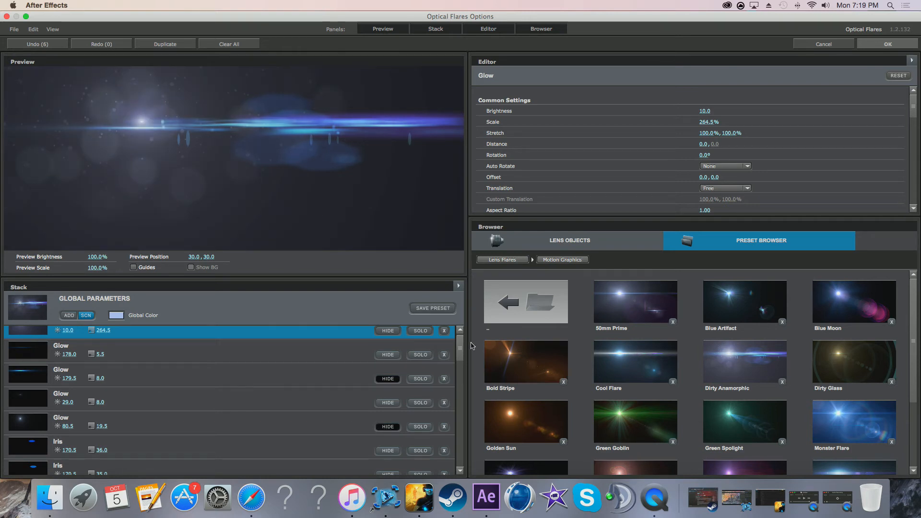
{"action": "mouse_move", "coordinate": [459, 347]}
{"action": "left_mouse_down"}
{"action": "mouse_move", "coordinate": [460, 369]}
{"action": "mouse_move", "coordinate": [459, 353]}
{"action": "left_mouse_up"}
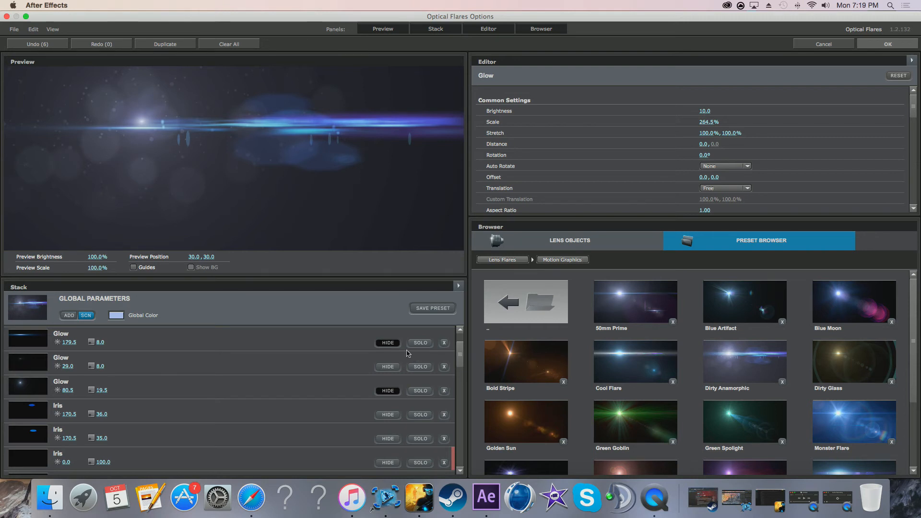
{"action": "left_click", "coordinate": [389, 368]}
{"action": "left_click_drag", "start_coordinate": [460, 355], "coordinate": [454, 312]}
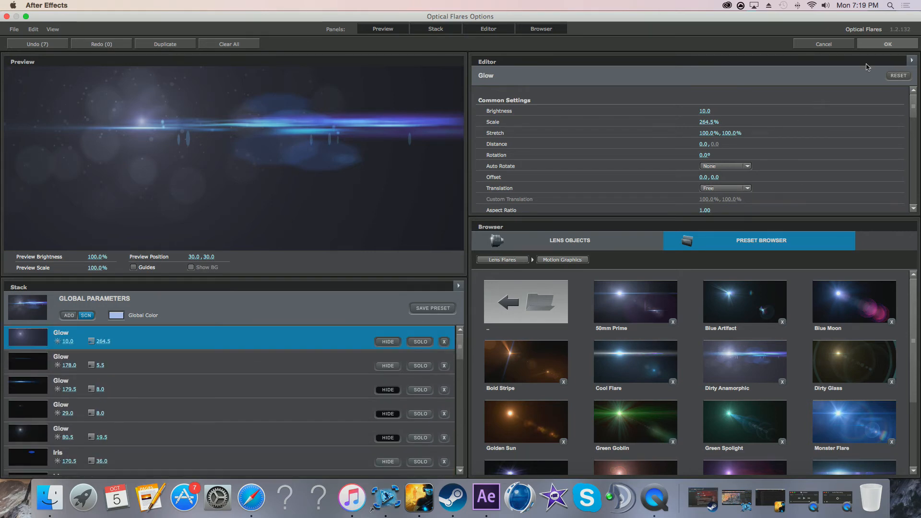
{"action": "left_click", "coordinate": [881, 49]}
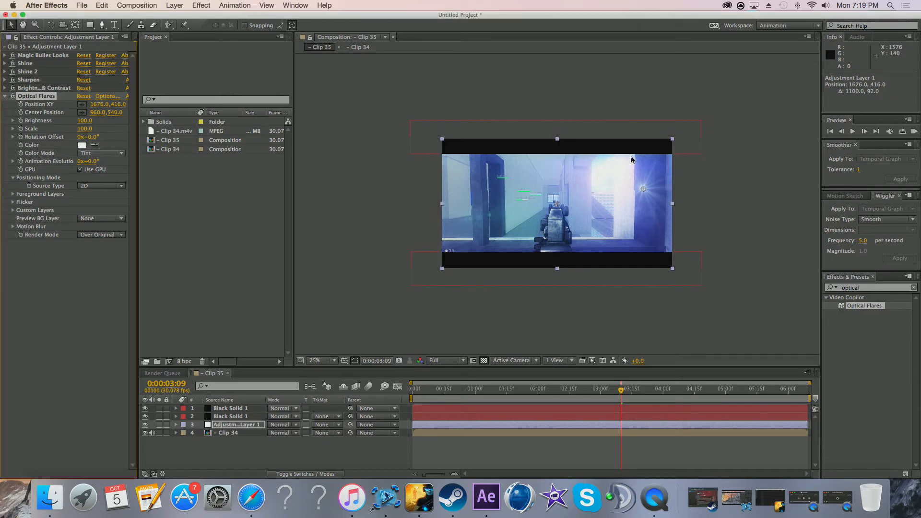
Step: Reposition the flare outside the frame, past the image's right edge, at Position XY 2424, 504
{"action": "left_click_drag", "start_coordinate": [645, 194], "coordinate": [540, 212]}
{"action": "left_click_drag", "start_coordinate": [466, 208], "coordinate": [459, 205]}
{"action": "left_click_drag", "start_coordinate": [633, 222], "coordinate": [685, 222]}
{"action": "left_click", "coordinate": [729, 226]}
{"action": "left_click", "coordinate": [731, 185]}
{"action": "left_click", "coordinate": [733, 201]}
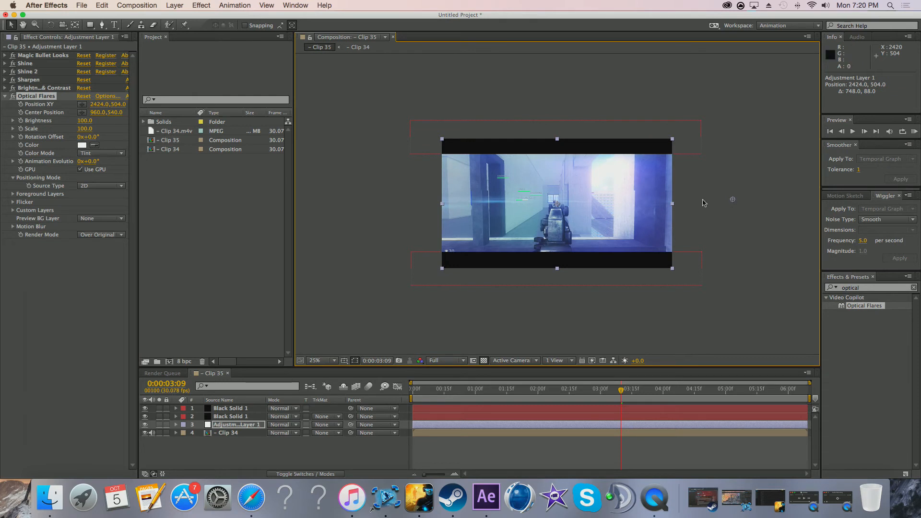
Step: Set the flare's Scale to 1400 and its Brightness to 5
{"action": "mouse_move", "coordinate": [84, 128]}
{"action": "left_mouse_down"}
{"action": "mouse_move", "coordinate": [164, 126]}
{"action": "mouse_move", "coordinate": [75, 125]}
{"action": "left_mouse_up"}
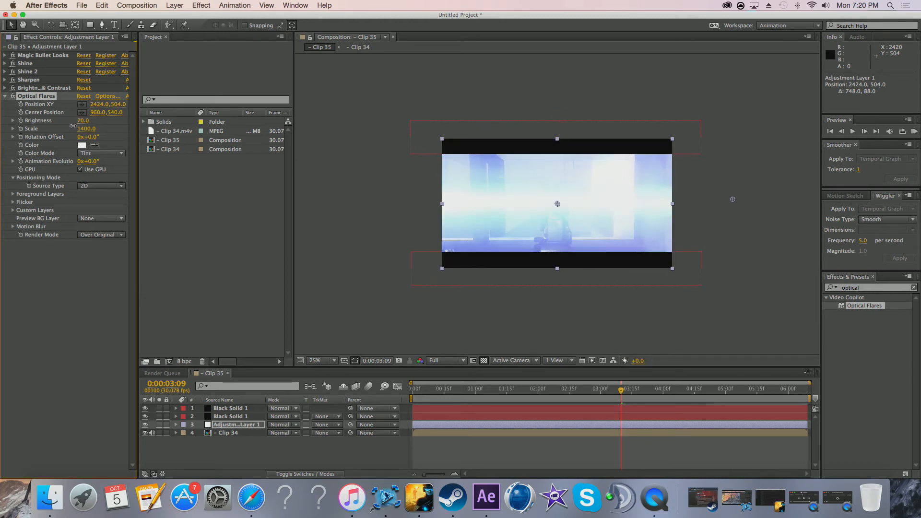
{"action": "left_click_drag", "start_coordinate": [73, 126], "coordinate": [69, 128]}
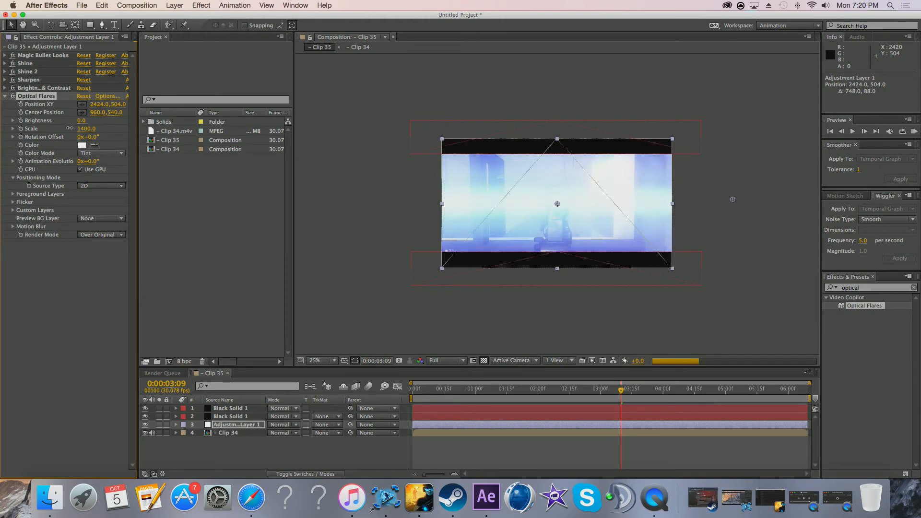
{"action": "left_click", "coordinate": [81, 121]}
{"action": "type", "text": "1"}
{"action": "left_click", "coordinate": [105, 253]}
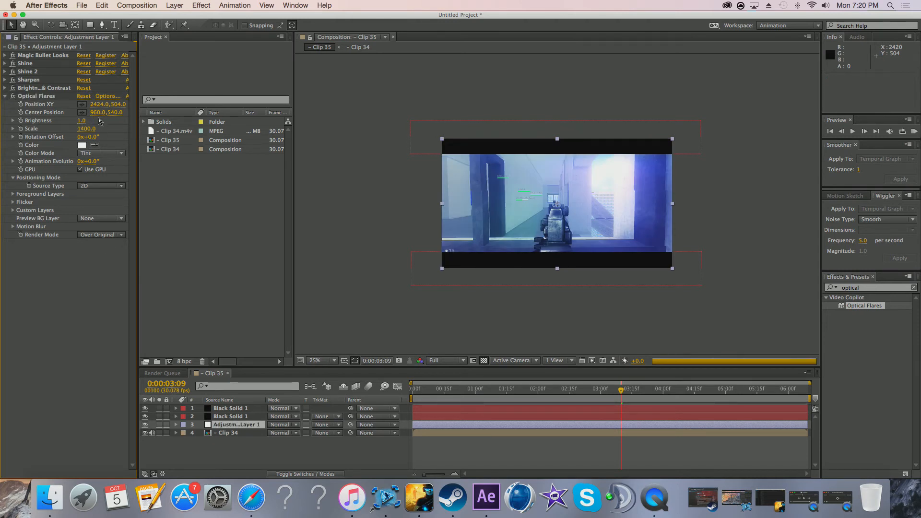
{"action": "left_click", "coordinate": [82, 122]}
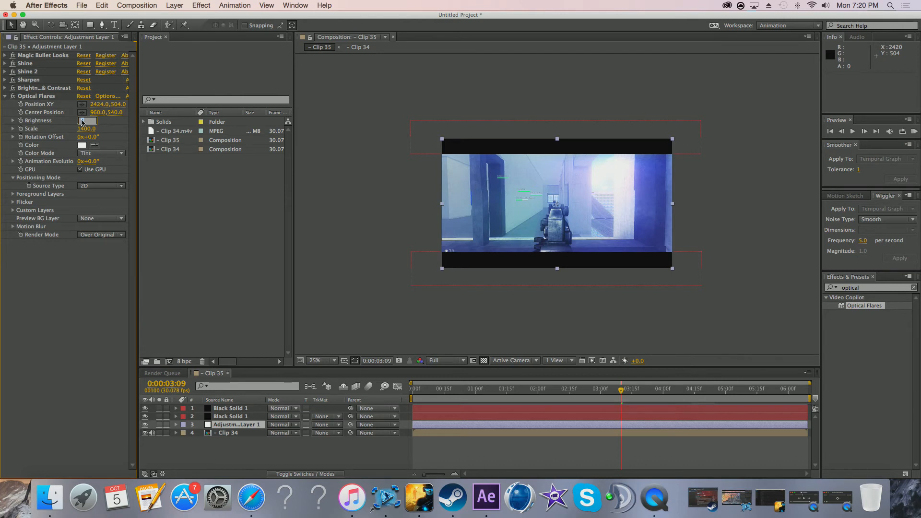
{"action": "type", "text": "5"}
{"action": "left_click", "coordinate": [79, 304]}
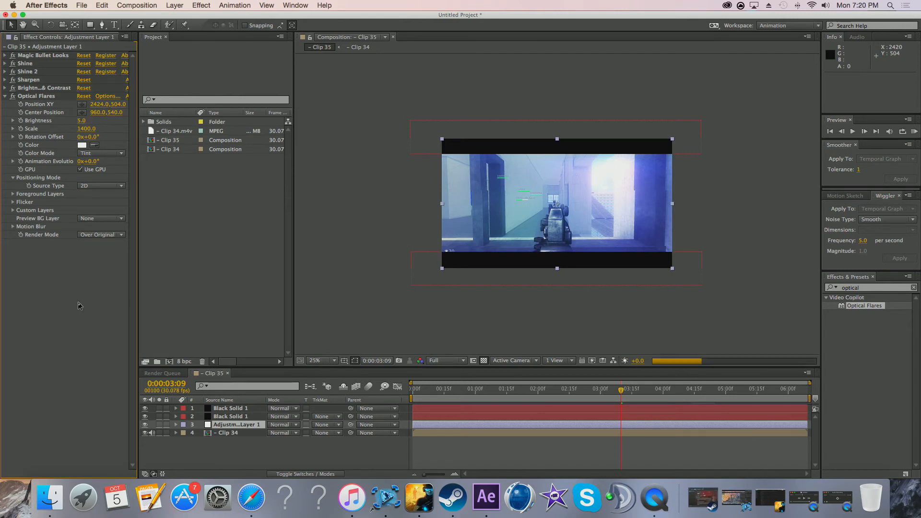
Step: Check how the enlarged flare looks on earlier frames of the clip, at 0:00:01:25, 0:00:00:19 and 0:00:00:09
{"action": "left_click", "coordinate": [715, 244]}
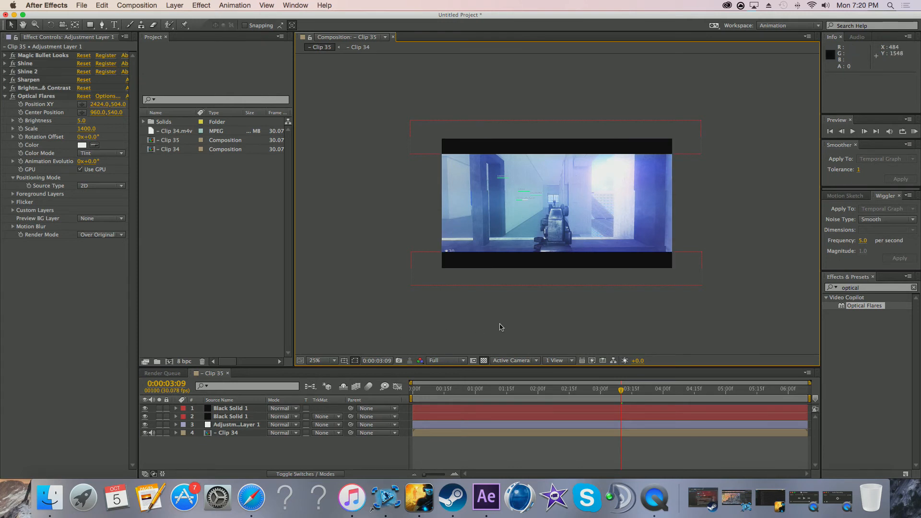
{"action": "left_click", "coordinate": [532, 390]}
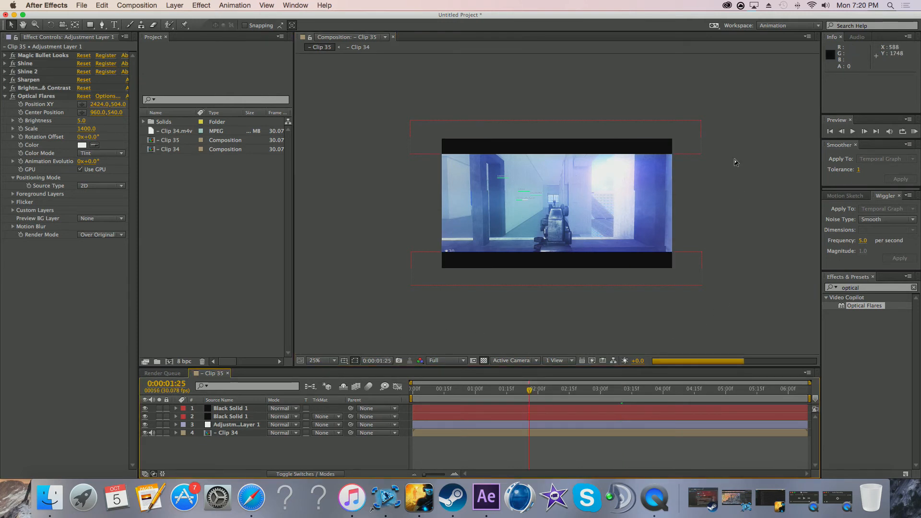
{"action": "left_click", "coordinate": [455, 390]}
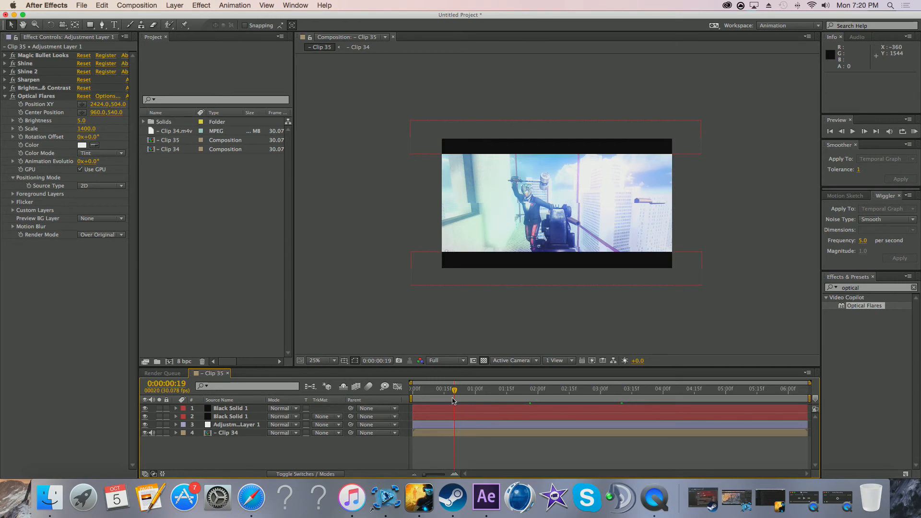
{"action": "left_click_drag", "start_coordinate": [454, 390], "coordinate": [433, 392]}
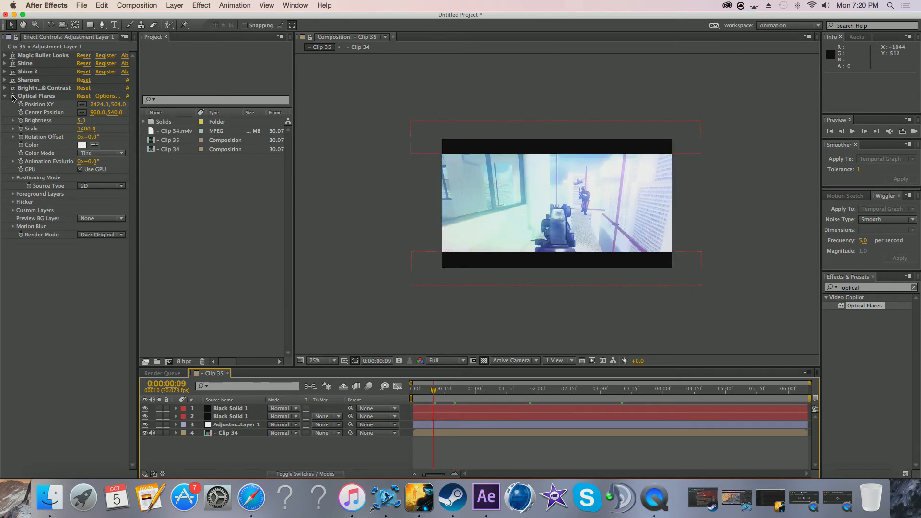
Step: Turn off the Optical Flares effect and delete it from the adjustment layer
{"action": "left_click", "coordinate": [13, 96]}
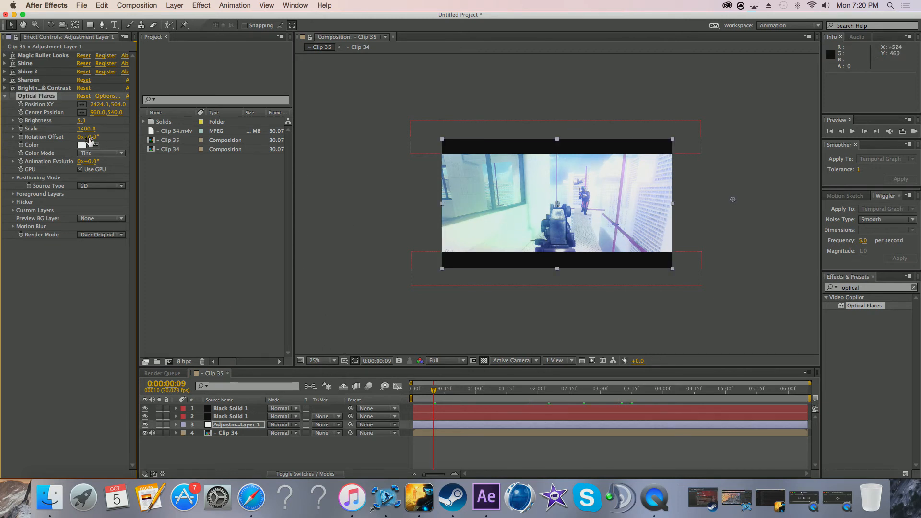
{"action": "key", "text": "Delete"}
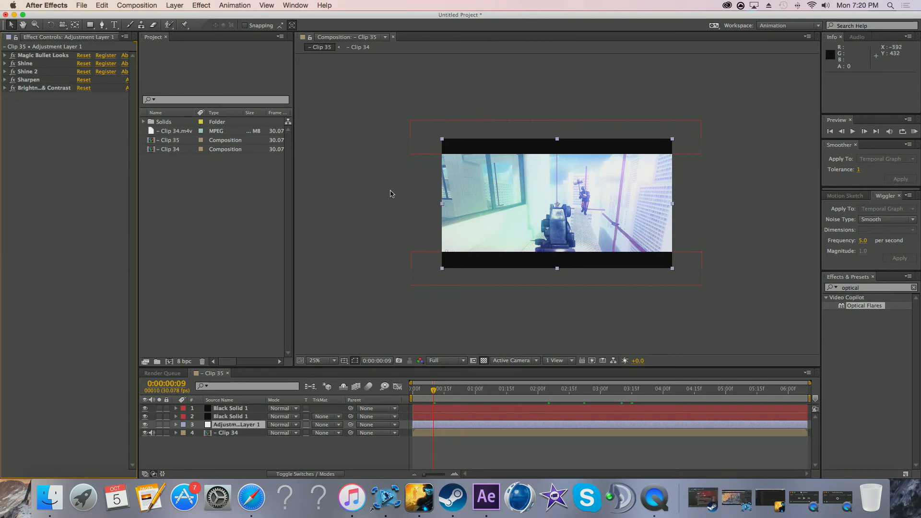
{"action": "left_click", "coordinate": [766, 205]}
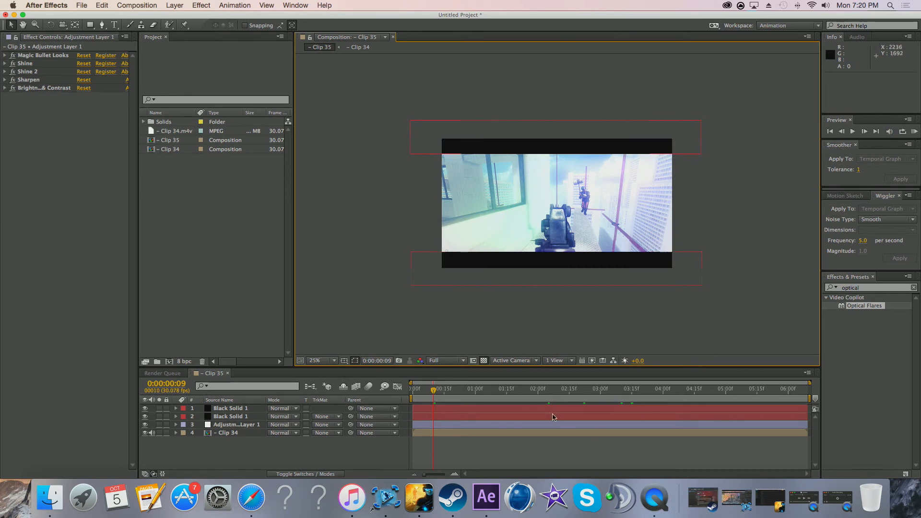
Step: Play a RAM preview of the graded composition from its first frame and return the playhead to the start
{"action": "left_click_drag", "start_coordinate": [435, 391], "coordinate": [412, 399]}
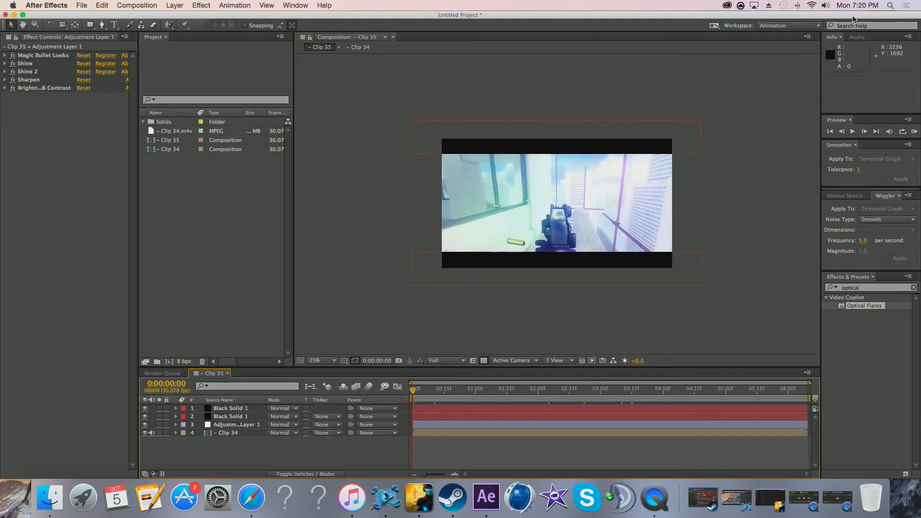
{"action": "left_click_drag", "start_coordinate": [853, 17], "coordinate": [846, 17]}
{"action": "left_click", "coordinate": [907, 131]}
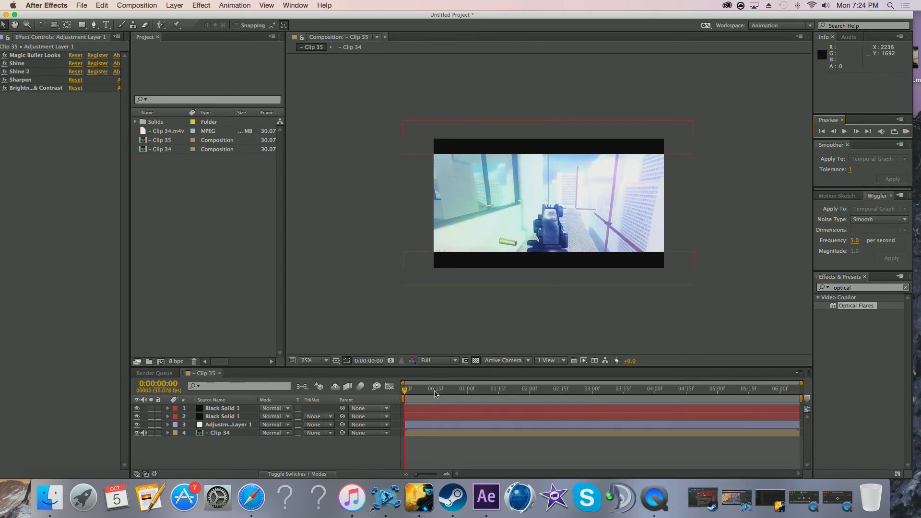
{"action": "left_click", "coordinate": [430, 391]}
{"action": "left_click_drag", "start_coordinate": [417, 391], "coordinate": [405, 391]}
{"action": "left_click", "coordinate": [728, 235]}
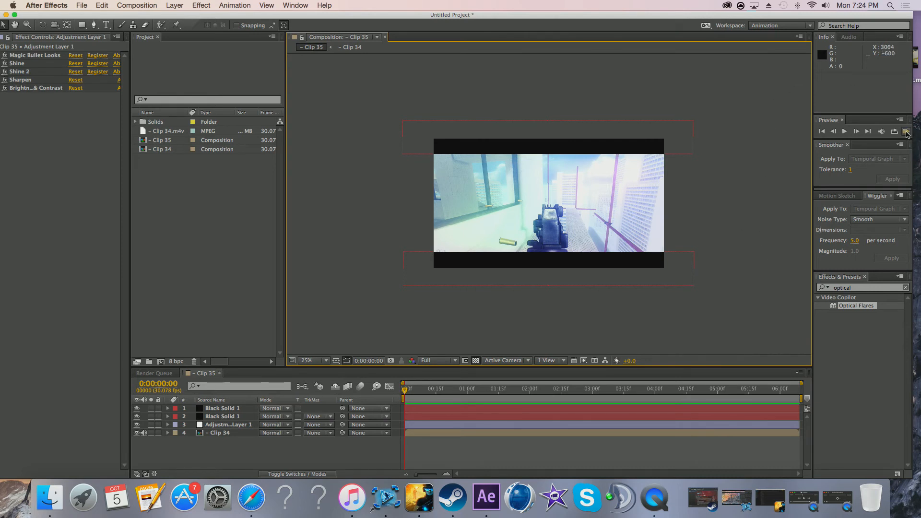
{"action": "left_click", "coordinate": [907, 132]}
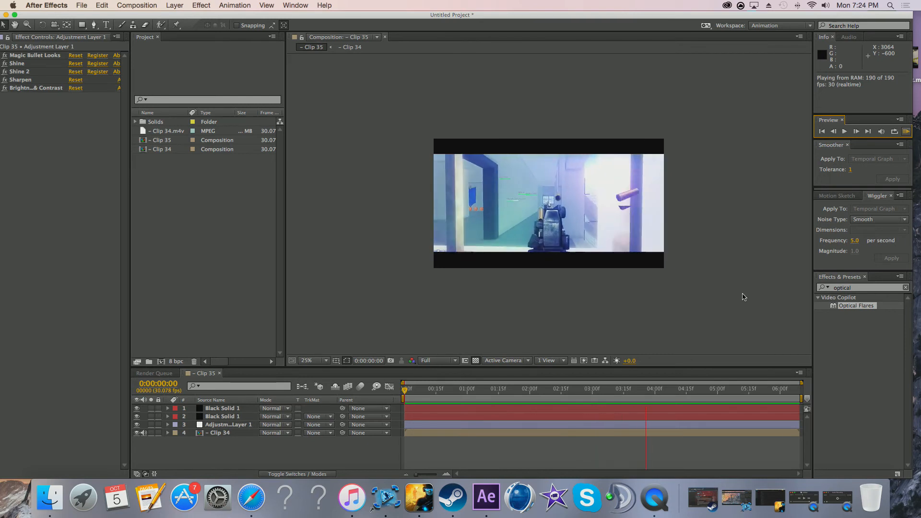
{"action": "left_click_drag", "start_coordinate": [475, 390], "coordinate": [389, 388]}
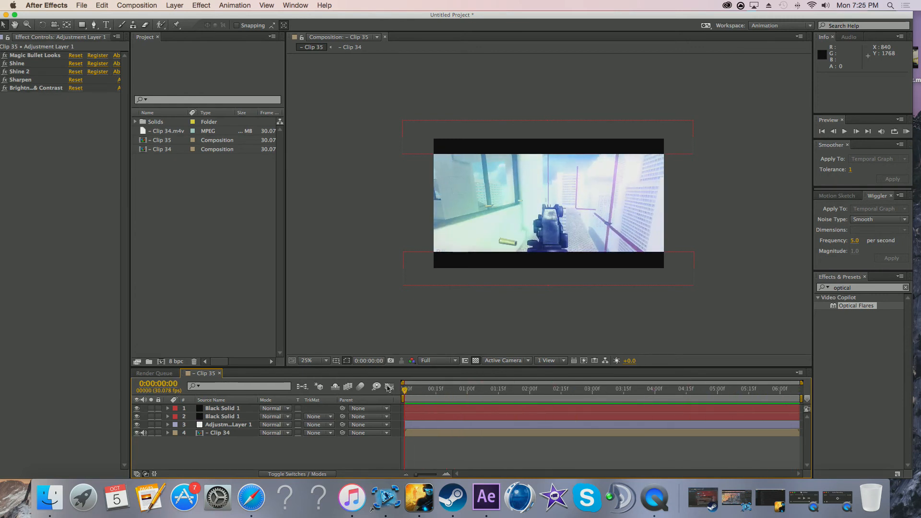
{"action": "mouse_move", "coordinate": [405, 392]}
{"action": "left_mouse_down"}
{"action": "mouse_move", "coordinate": [551, 398]}
{"action": "mouse_move", "coordinate": [389, 393]}
{"action": "left_mouse_up"}
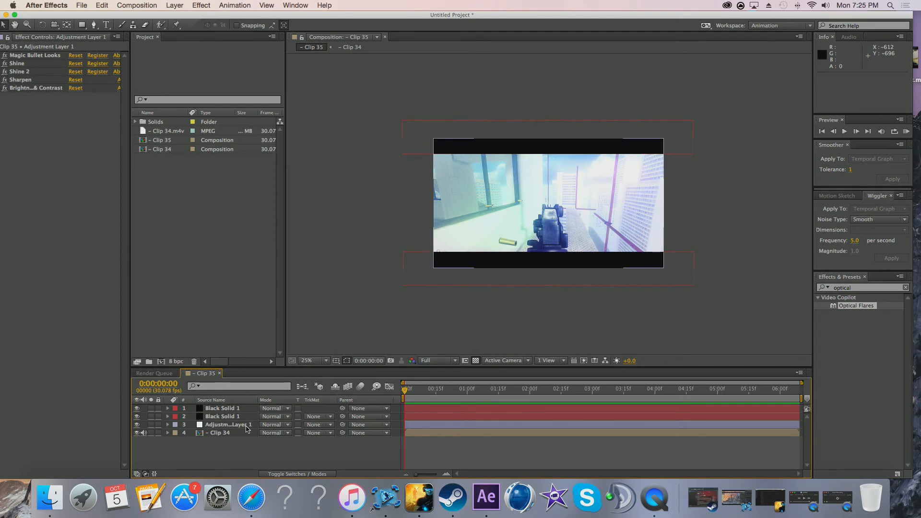
Step: Add the RE:Vision RSMB motion blur effect to the adjustment layer and place it above Magic Bullet Looks in the effect order
{"action": "left_click", "coordinate": [246, 428]}
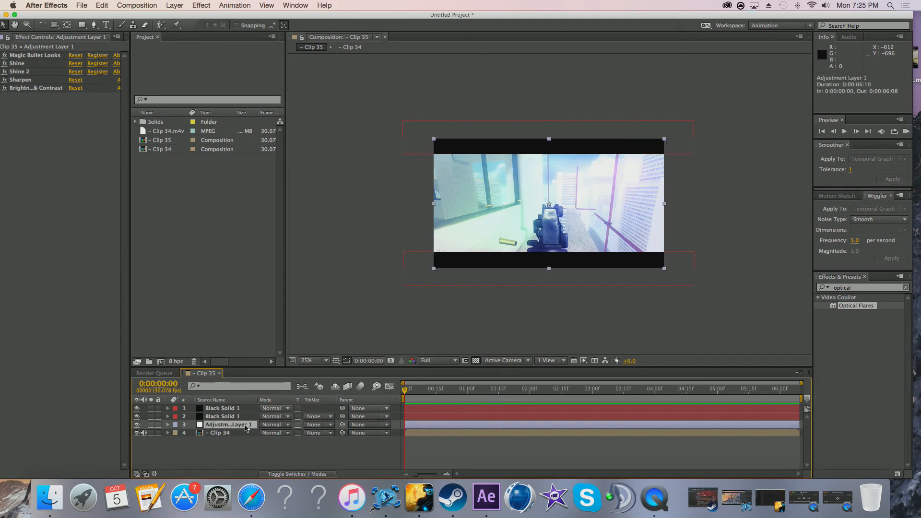
{"action": "left_click", "coordinate": [176, 6]}
{"action": "mouse_move", "coordinate": [202, 6]}
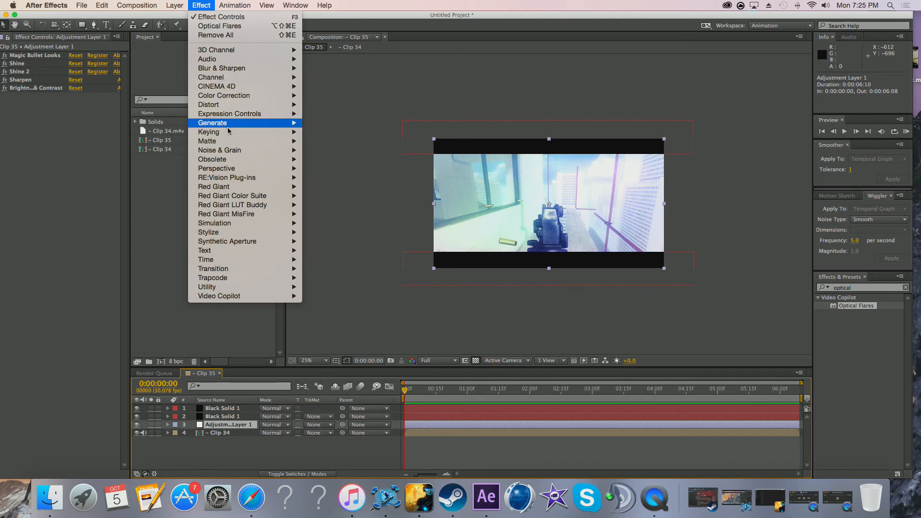
{"action": "mouse_move", "coordinate": [238, 178]}
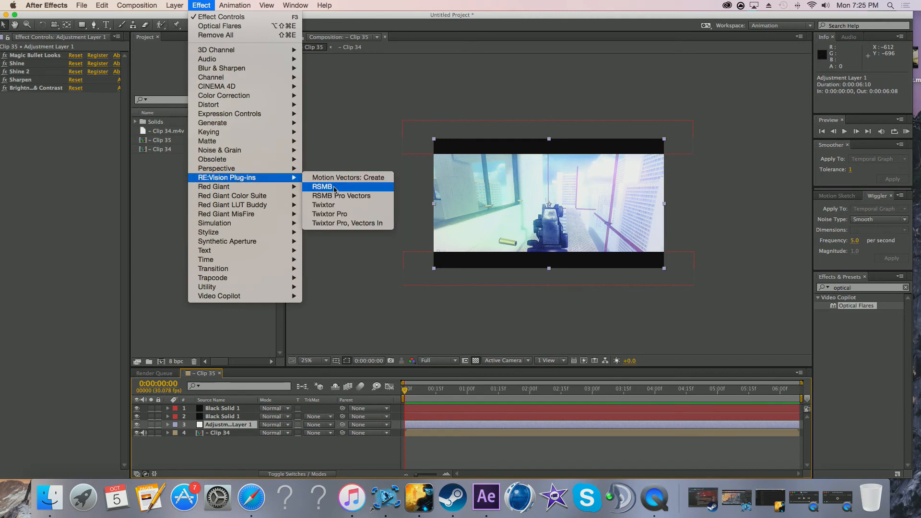
{"action": "left_click", "coordinate": [335, 188]}
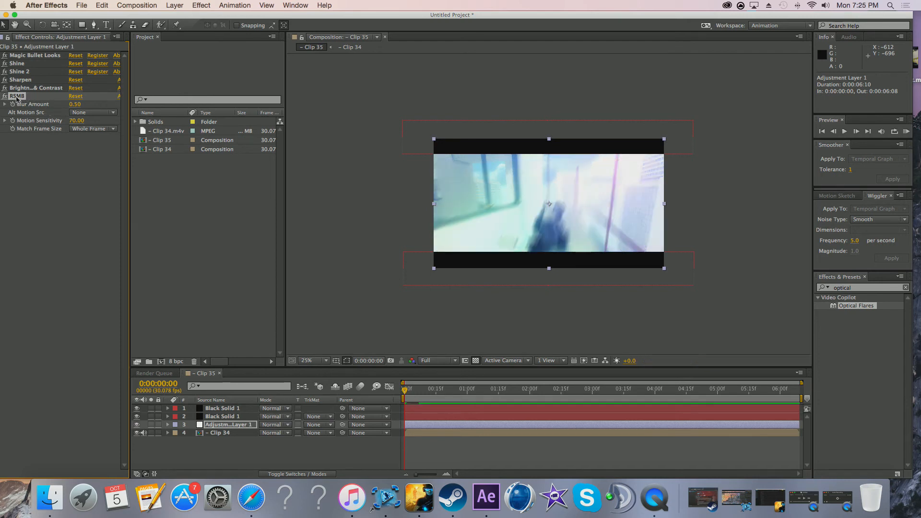
{"action": "left_click_drag", "start_coordinate": [43, 88], "coordinate": [3, 58]}
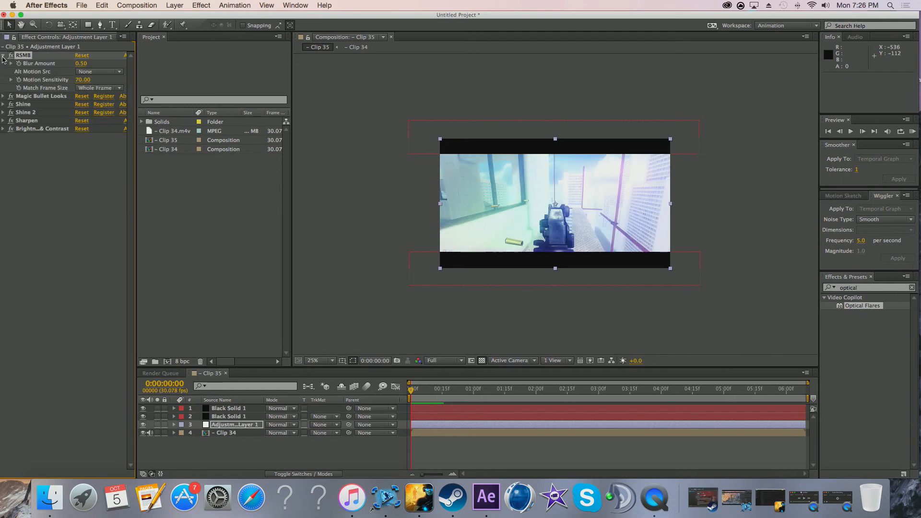
Step: Set the RSMB effect's Motion Sensitivity to 100 and its Blur Amount to 1
{"action": "left_click", "coordinate": [4, 56]}
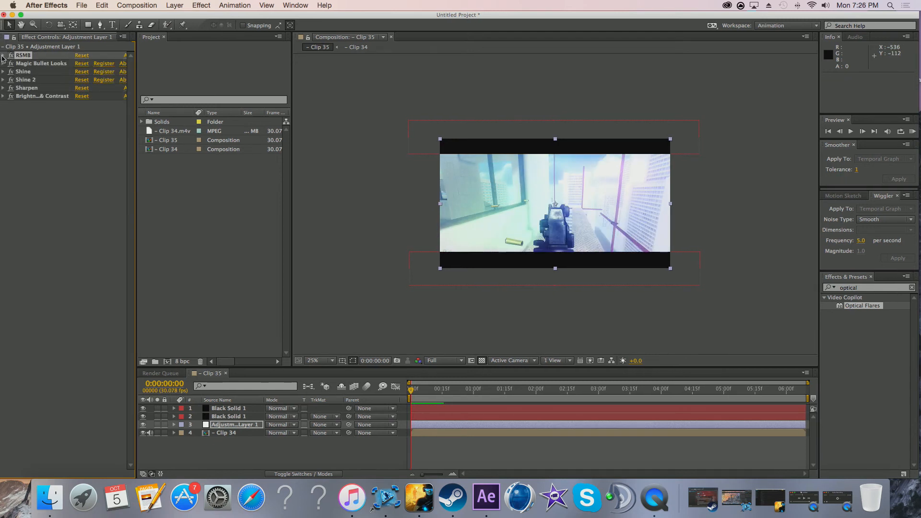
{"action": "left_click", "coordinate": [3, 55]}
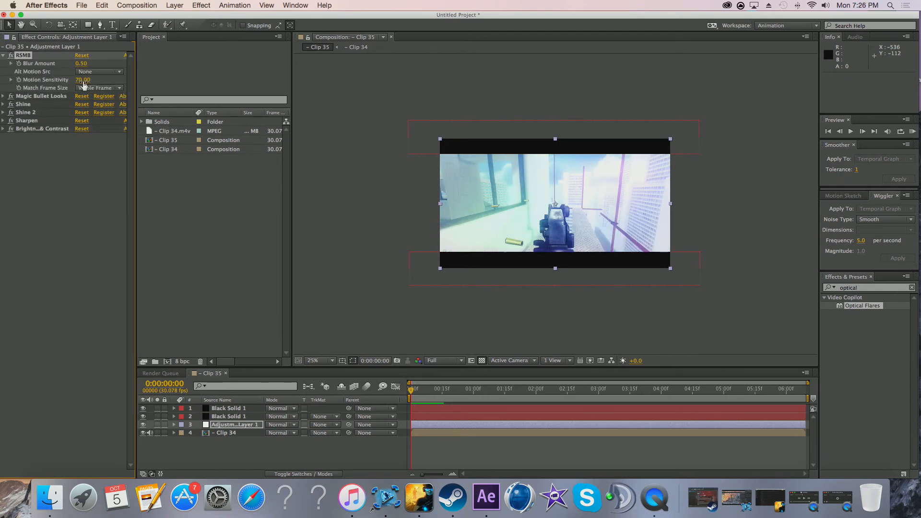
{"action": "left_click_drag", "start_coordinate": [92, 80], "coordinate": [107, 80]}
{"action": "left_click", "coordinate": [83, 63]}
{"action": "type", "text": "1"}
{"action": "key", "text": "Return"}
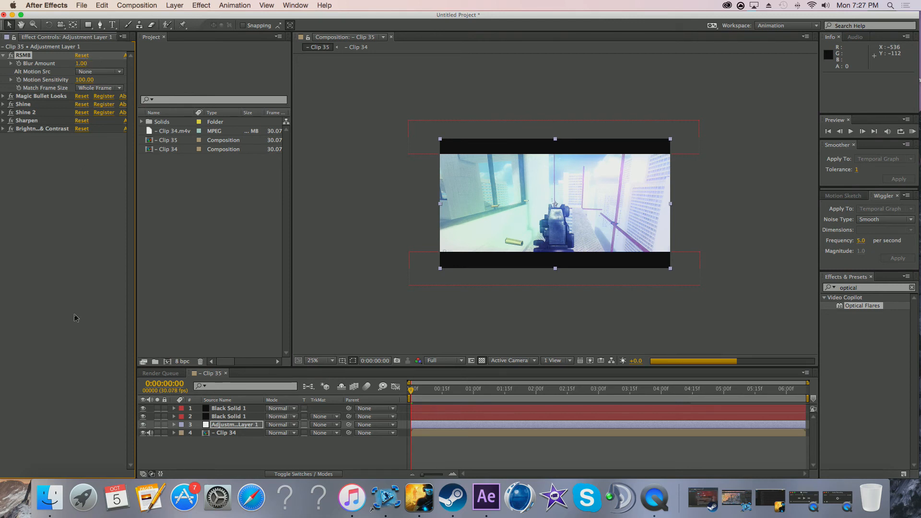
Step: Collapse the RSMB settings and add the Radial Blur effect to the adjustment layer
{"action": "left_click", "coordinate": [335, 259]}
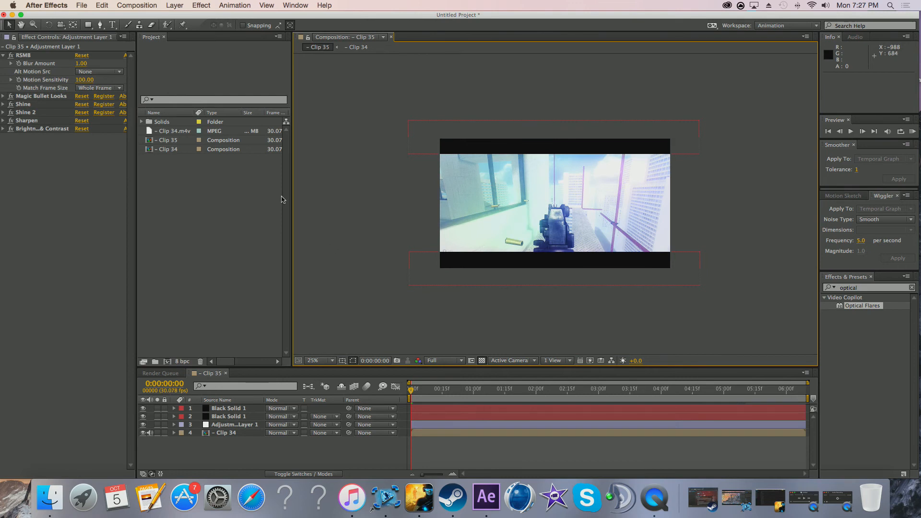
{"action": "left_click", "coordinate": [4, 56]}
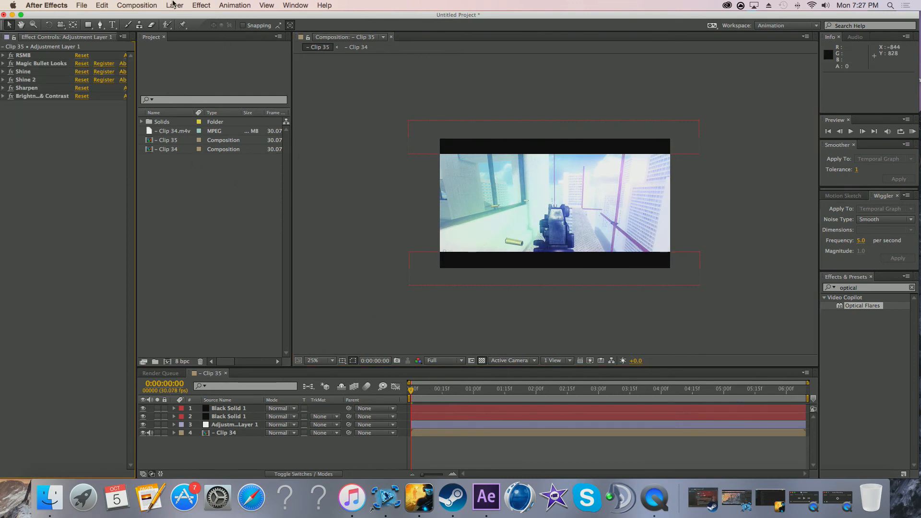
{"action": "left_click", "coordinate": [35, 56]}
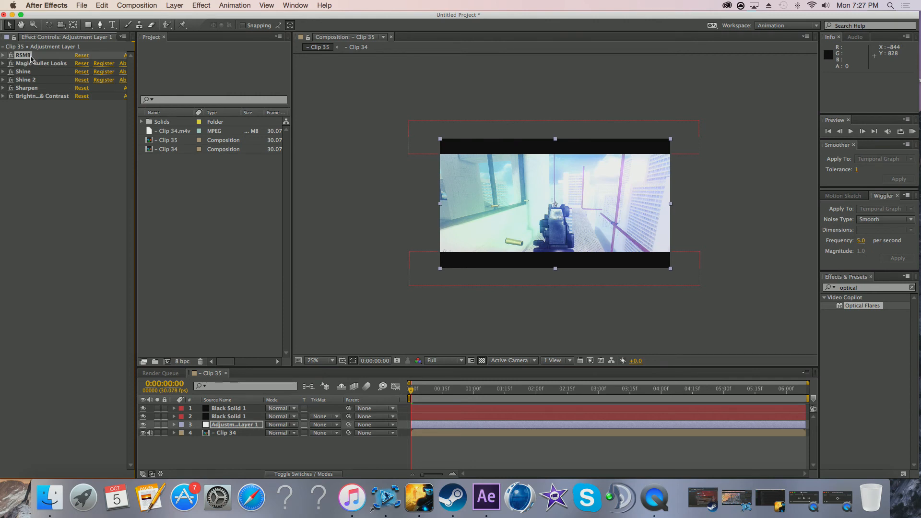
{"action": "left_click", "coordinate": [199, 5]}
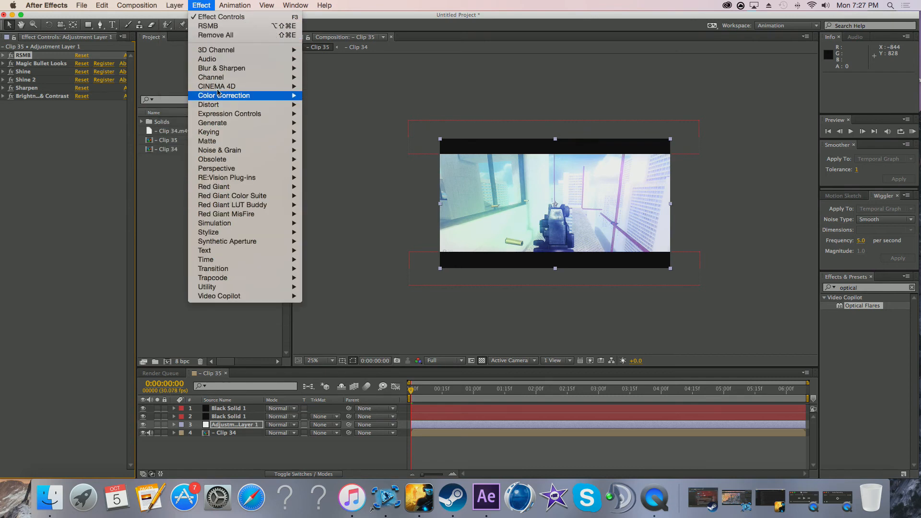
{"action": "mouse_move", "coordinate": [276, 85]}
{"action": "mouse_move", "coordinate": [279, 68]}
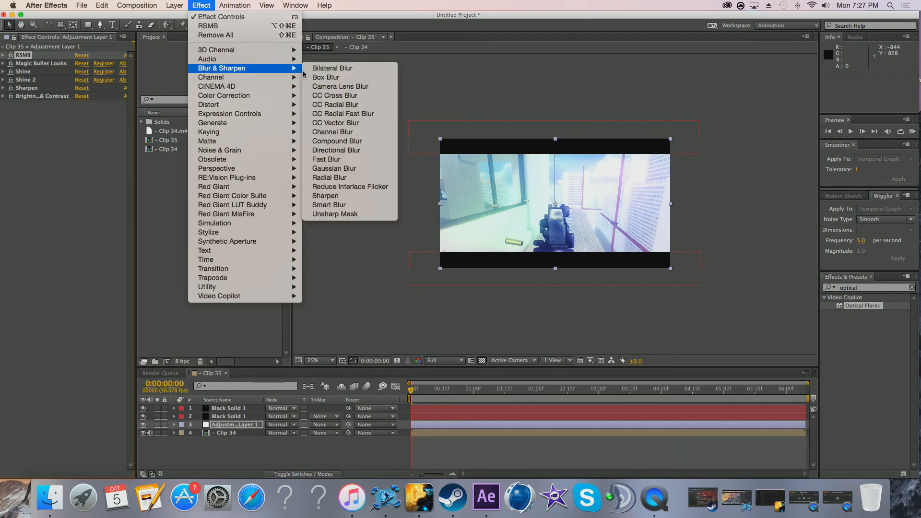
{"action": "left_click", "coordinate": [345, 178]}
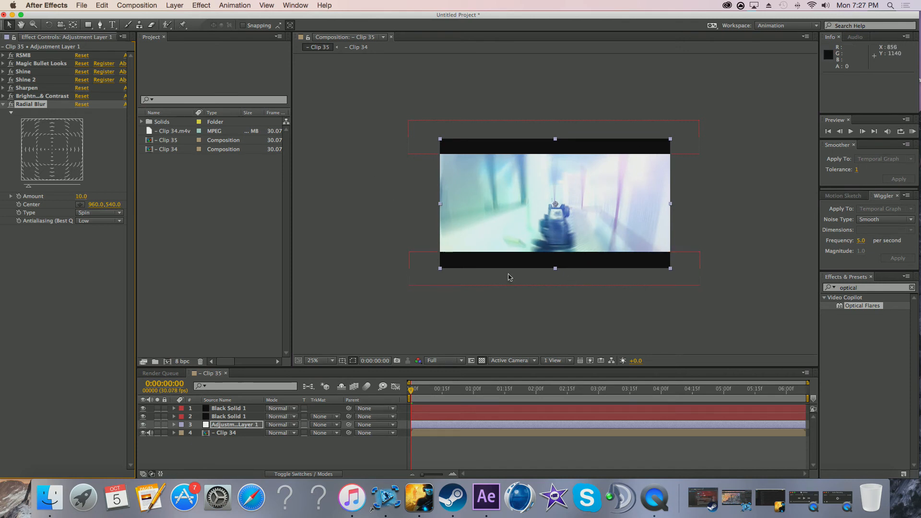
{"action": "right_click", "coordinate": [710, 265]}
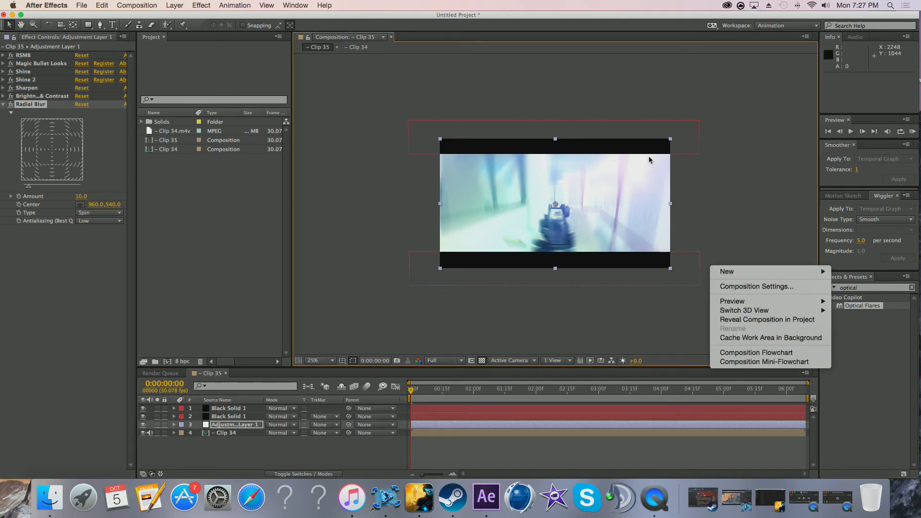
{"action": "left_click", "coordinate": [316, 196]}
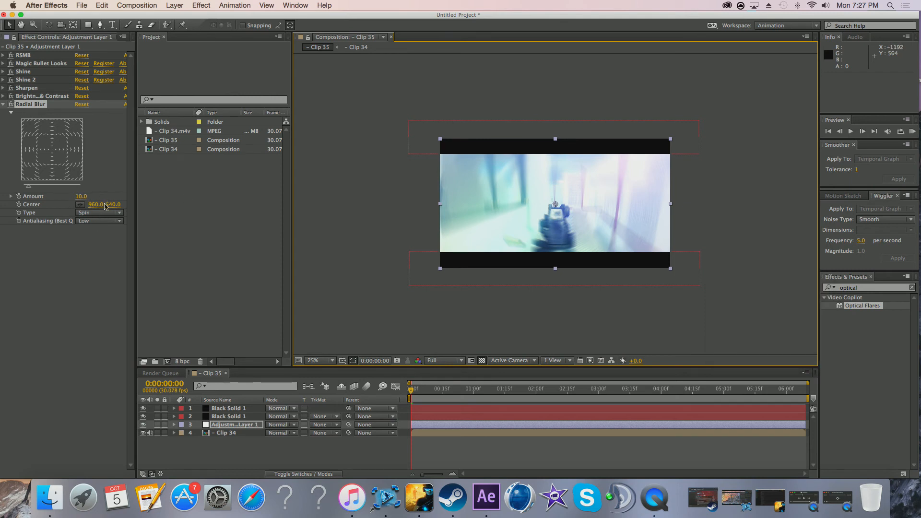
Step: Set the Radial Blur type to Zoom and its Amount to 5, and collapse the effect's settings
{"action": "left_click", "coordinate": [106, 215]}
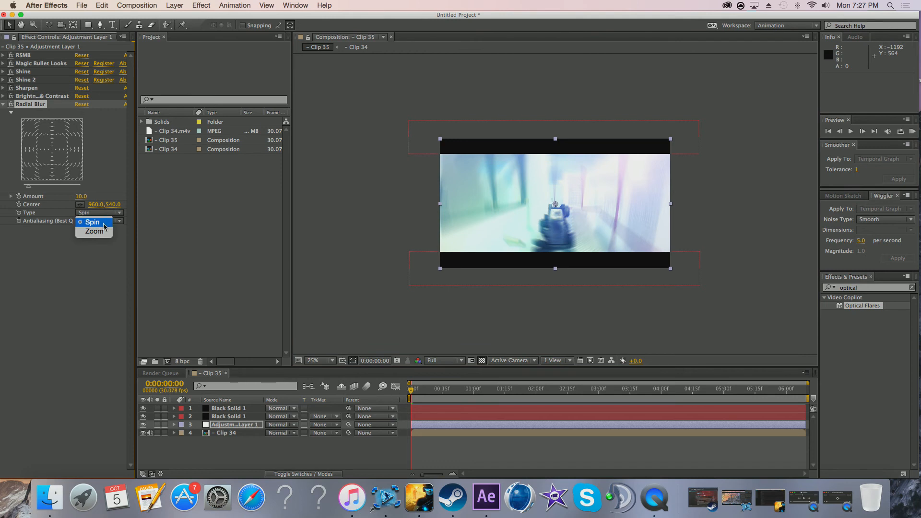
{"action": "left_click", "coordinate": [101, 232]}
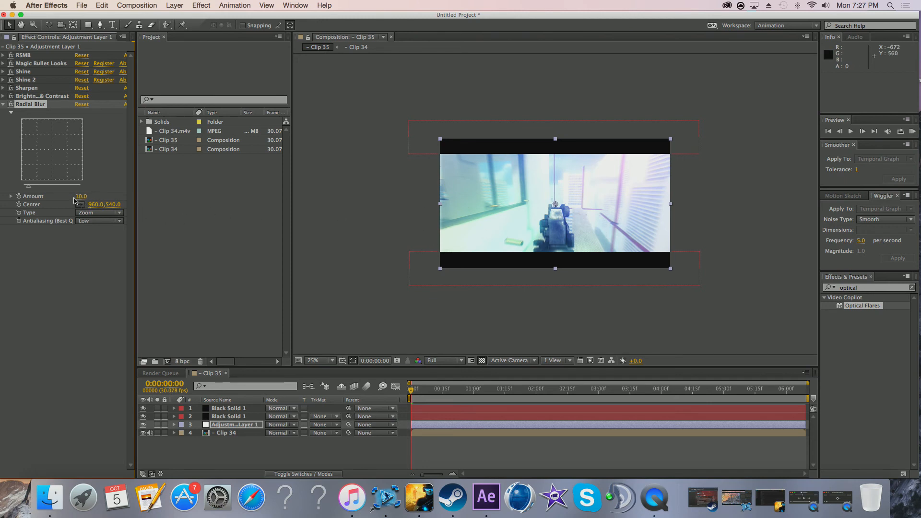
{"action": "left_click", "coordinate": [76, 197]}
{"action": "type", "text": "5"}
{"action": "left_click", "coordinate": [105, 282]}
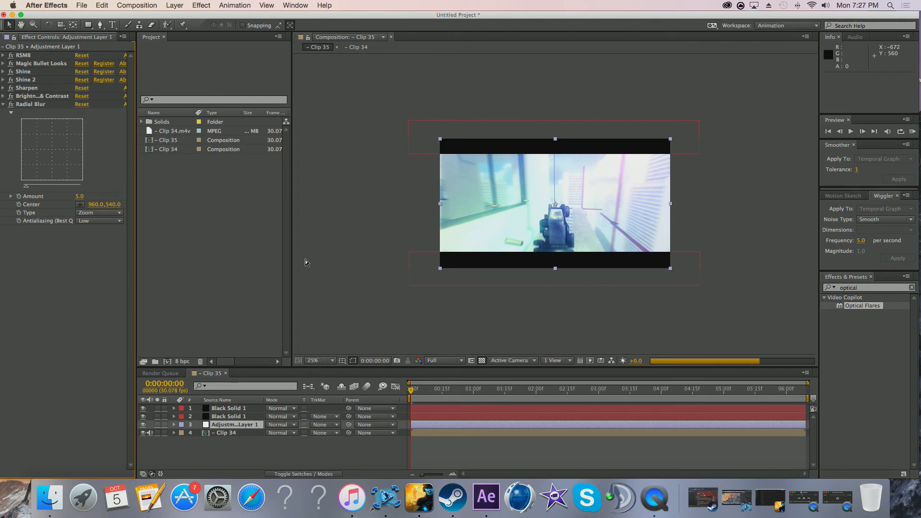
{"action": "left_click", "coordinate": [325, 261]}
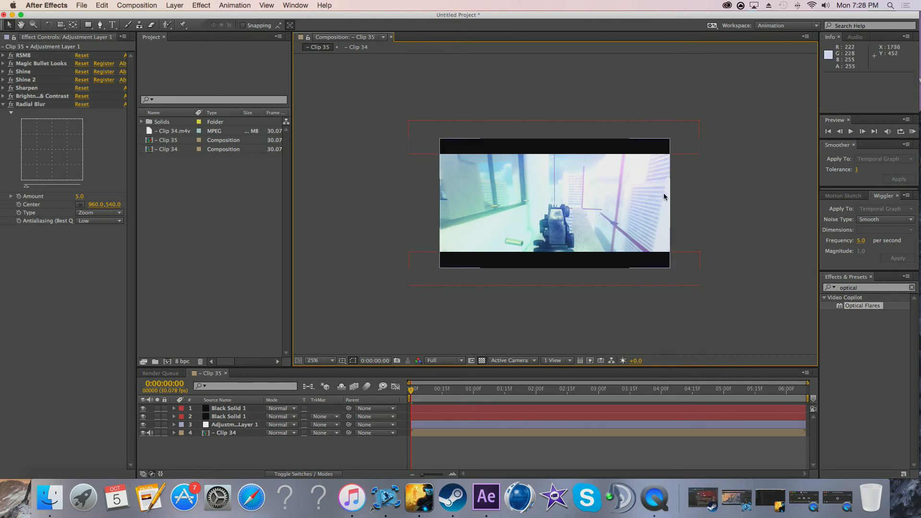
{"action": "left_click", "coordinate": [4, 104]}
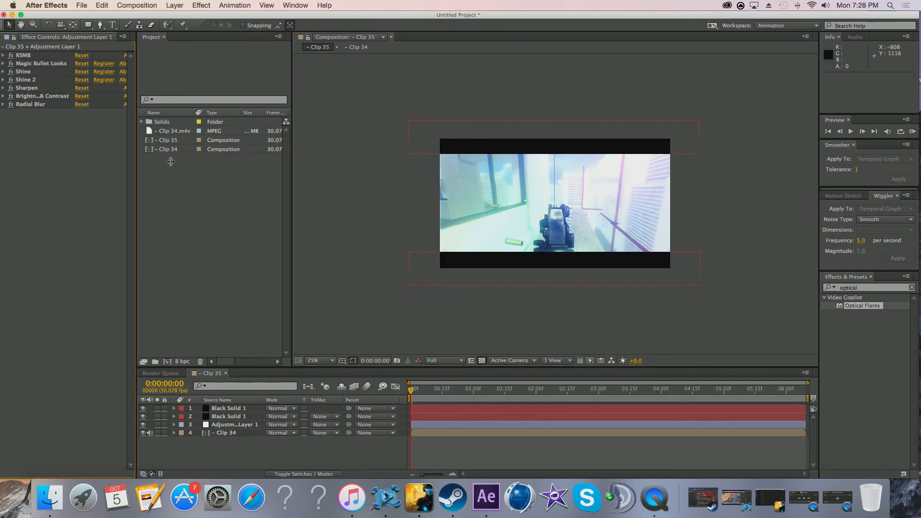
{"action": "left_click", "coordinate": [368, 242]}
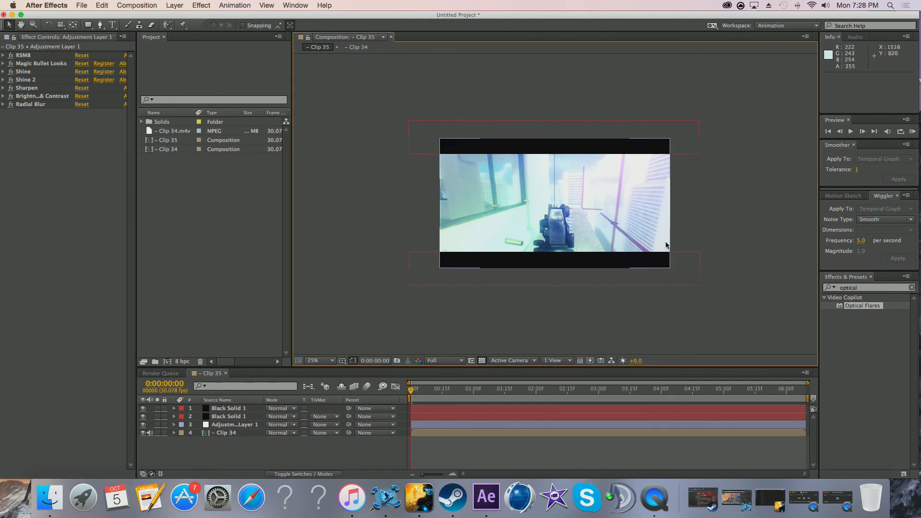
Step: Render a RAM preview of the blurred composition, stop playback and enlarge the composition view to 50%
{"action": "left_click", "coordinate": [913, 132]}
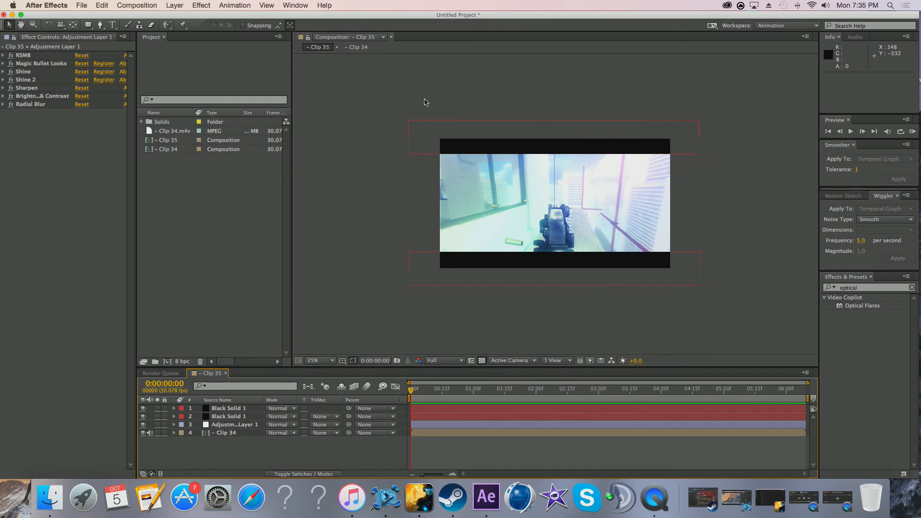
{"action": "left_click_drag", "start_coordinate": [852, 17], "coordinate": [853, 15]}
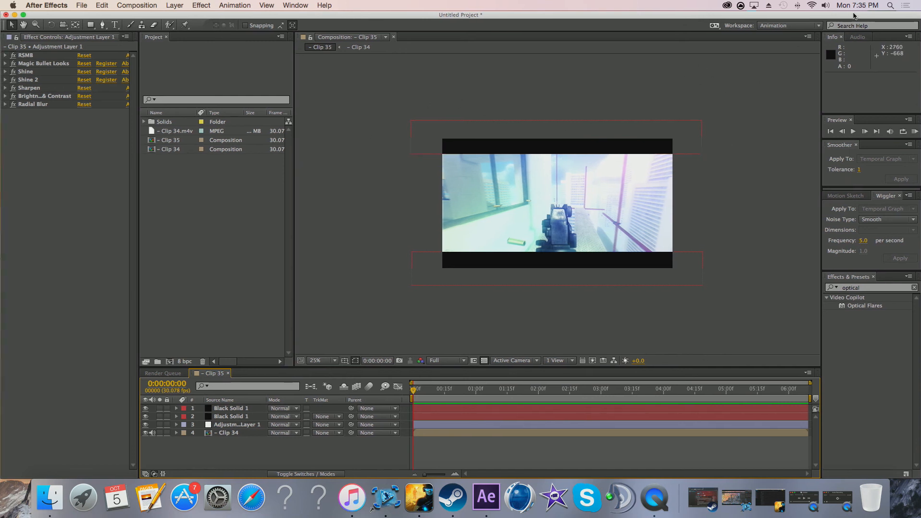
{"action": "left_click", "coordinate": [914, 134]}
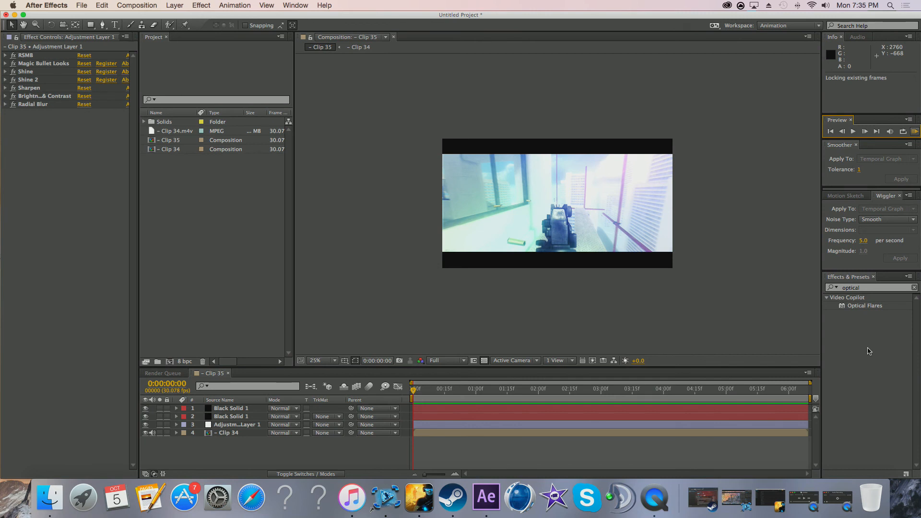
{"action": "key", "text": "space"}
{"action": "key", "text": "period"}
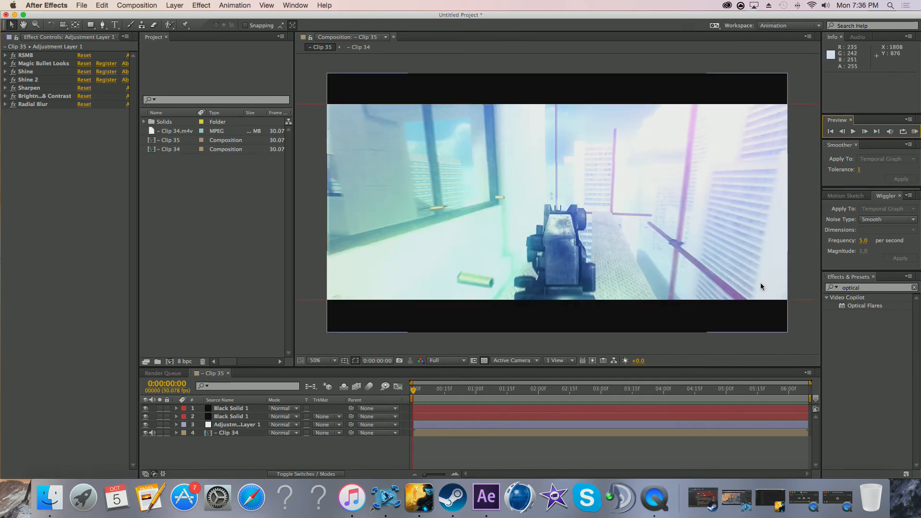
Step: Play the RAM preview at 50% magnification from the first frame and return the playhead to the start
{"action": "left_click", "coordinate": [414, 390]}
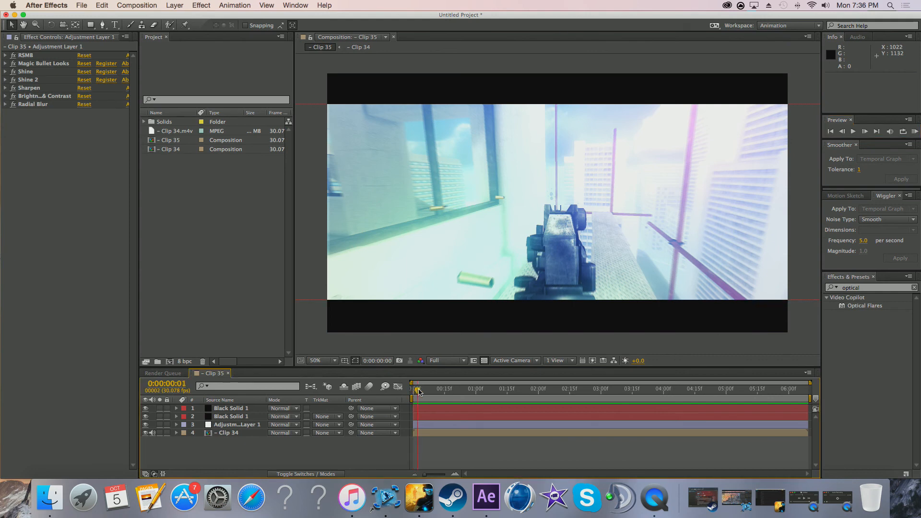
{"action": "left_click", "coordinate": [916, 131]}
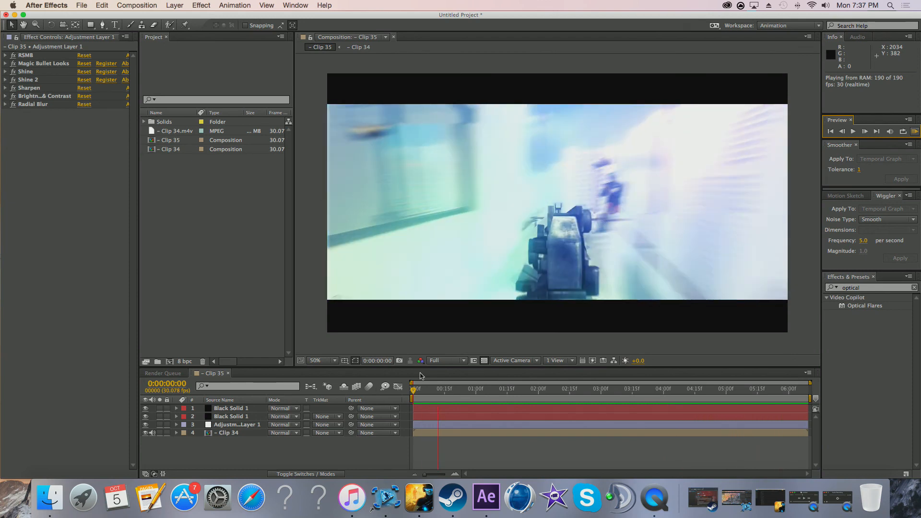
{"action": "left_click", "coordinate": [469, 395]}
{"action": "left_click_drag", "start_coordinate": [461, 393], "coordinate": [402, 394]}
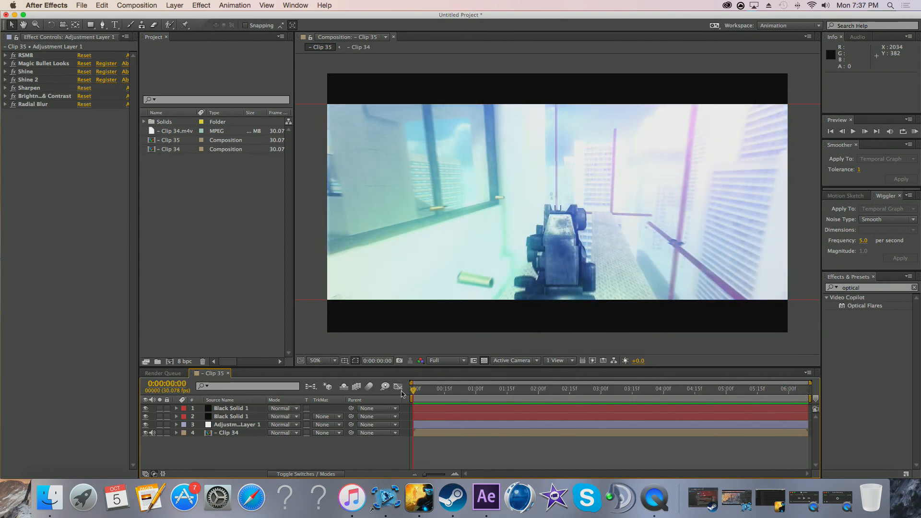